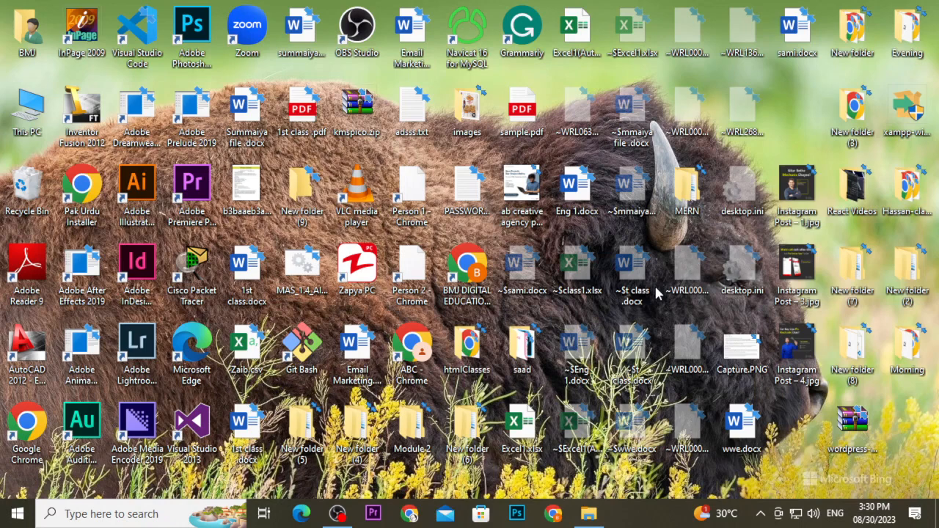
Launch Adobe Illustrator 2019, dismiss the crash notice, and open the recovered Untitled-1 document.
click(123, 512)
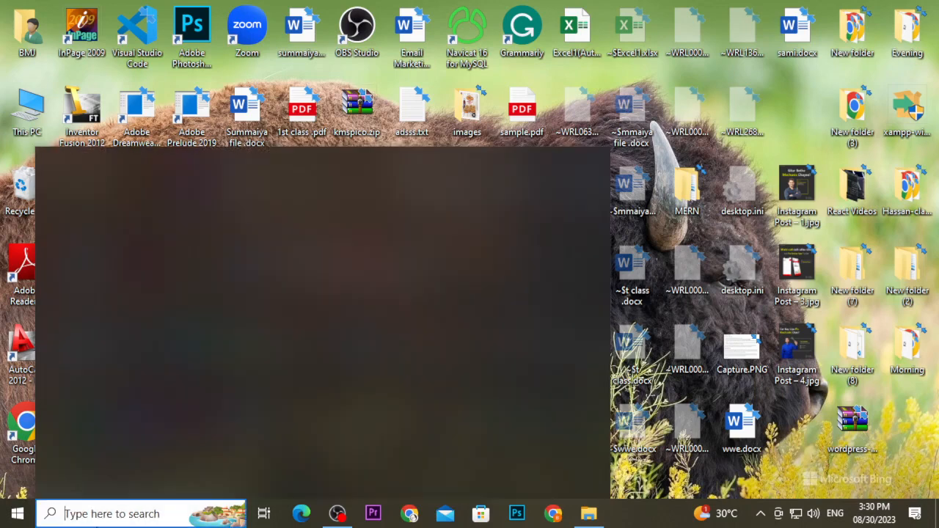
text(ill)
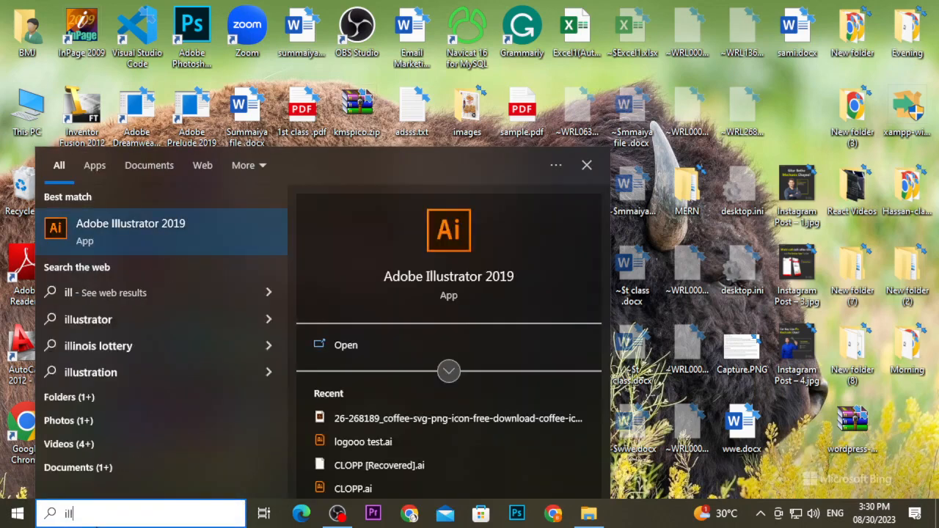
key(Return)
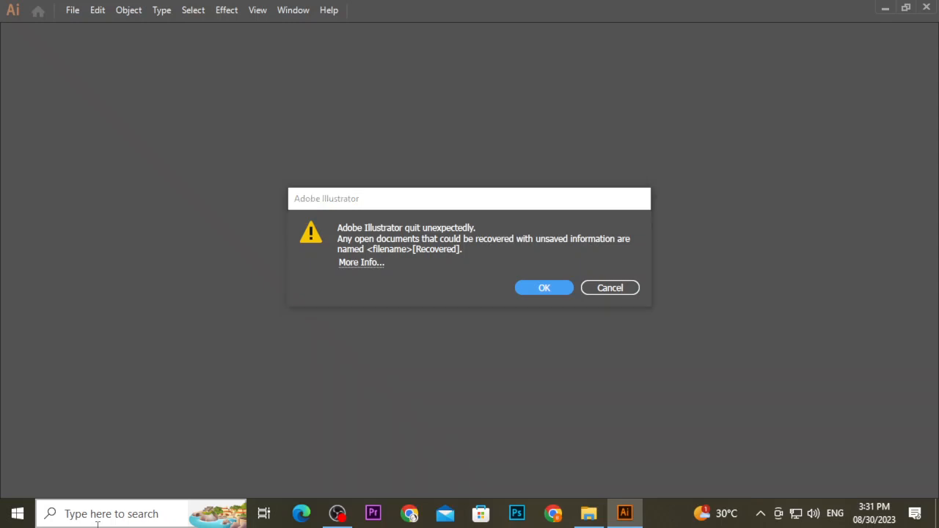
click(542, 289)
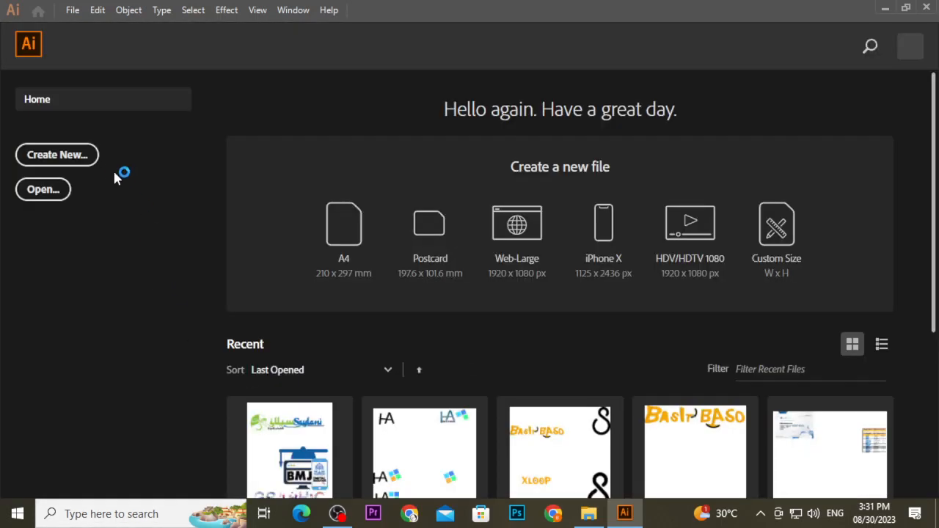
click(84, 158)
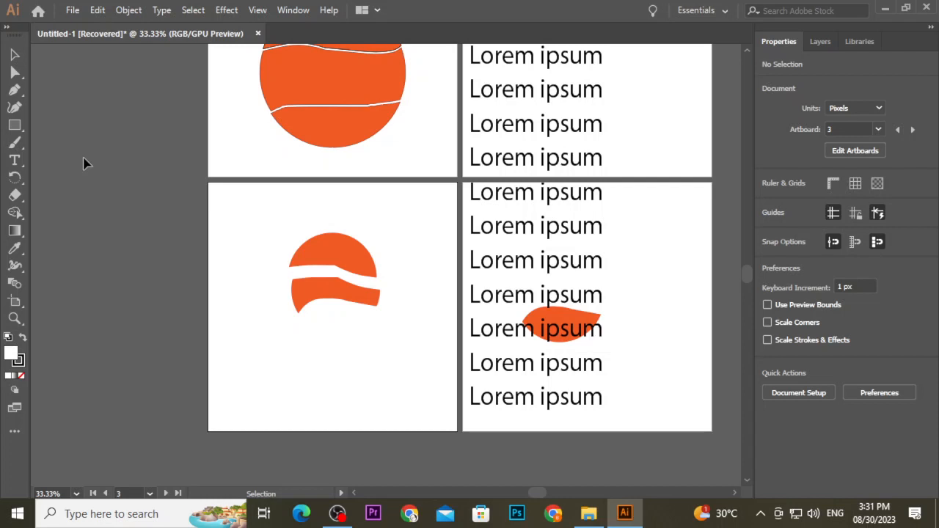
Select all the existing artwork across the artboards and delete it.
scroll(274, 203, up, 3)
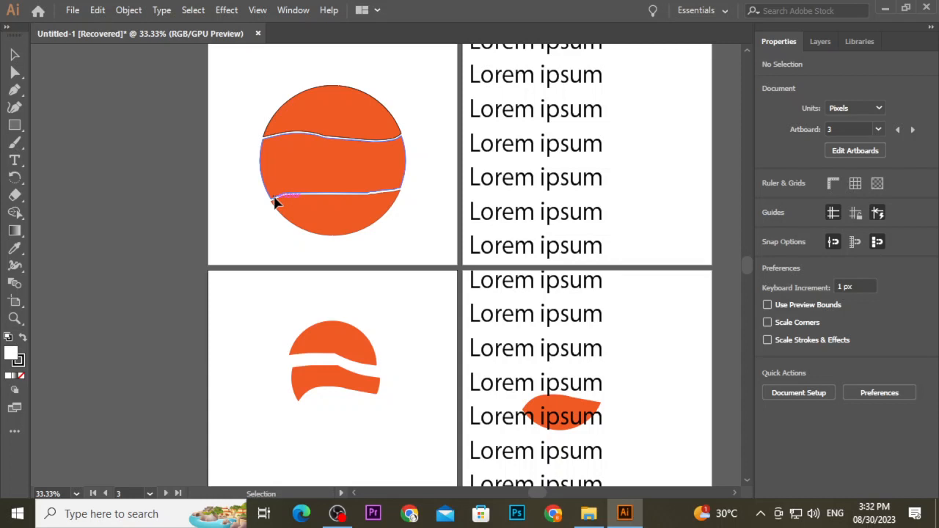
scroll(274, 197, down, 1)
drag(260, 80, 598, 444)
key(Delete)
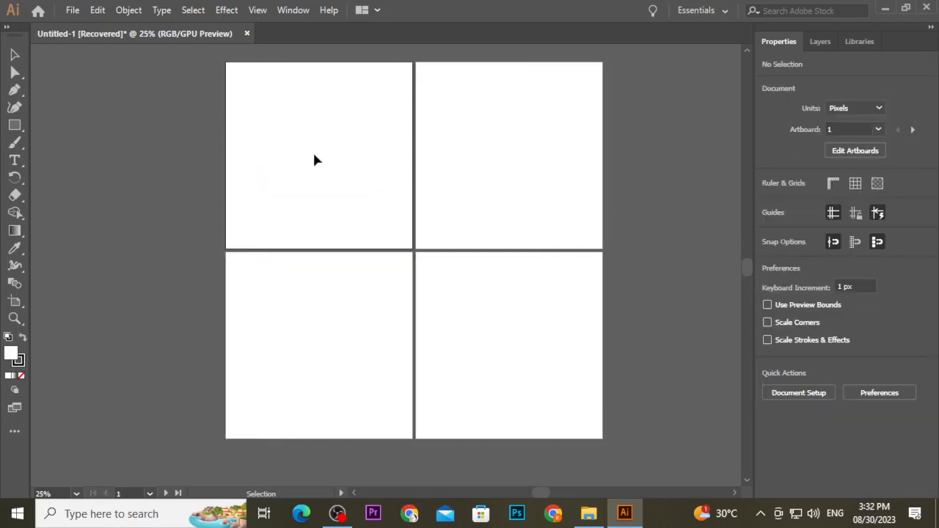
Switch to the Ellipse tool.
scroll(313, 155, up, 1)
scroll(311, 149, up, 1)
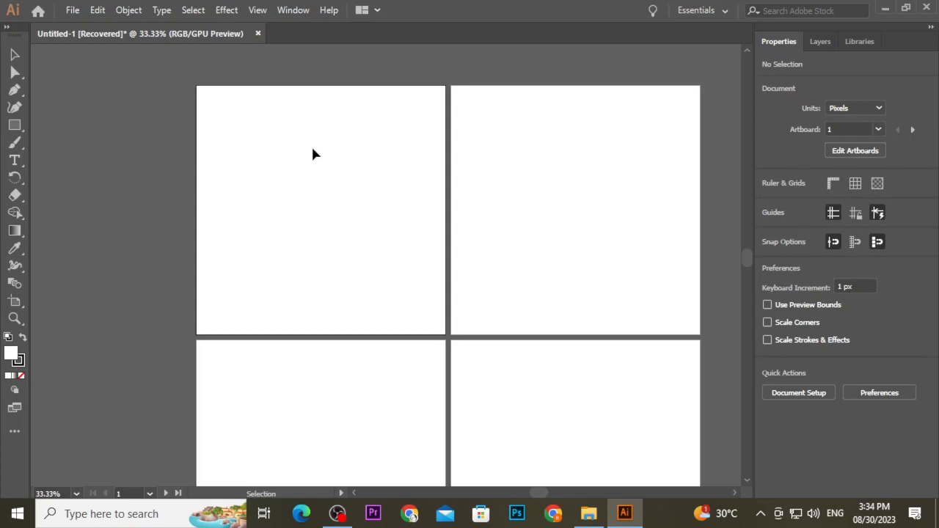
click(15, 124)
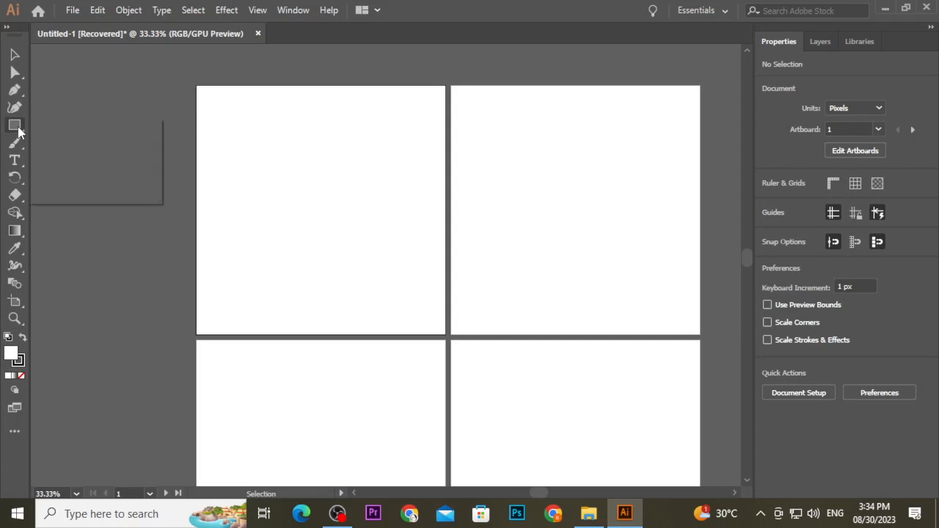
click(82, 143)
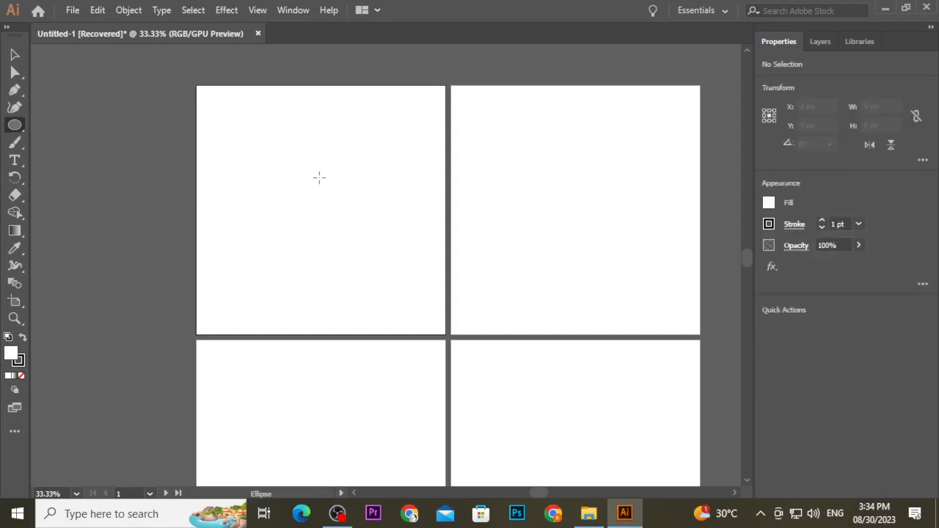
Restore the application window to a smaller size and reposition it on the desktop.
click(906, 8)
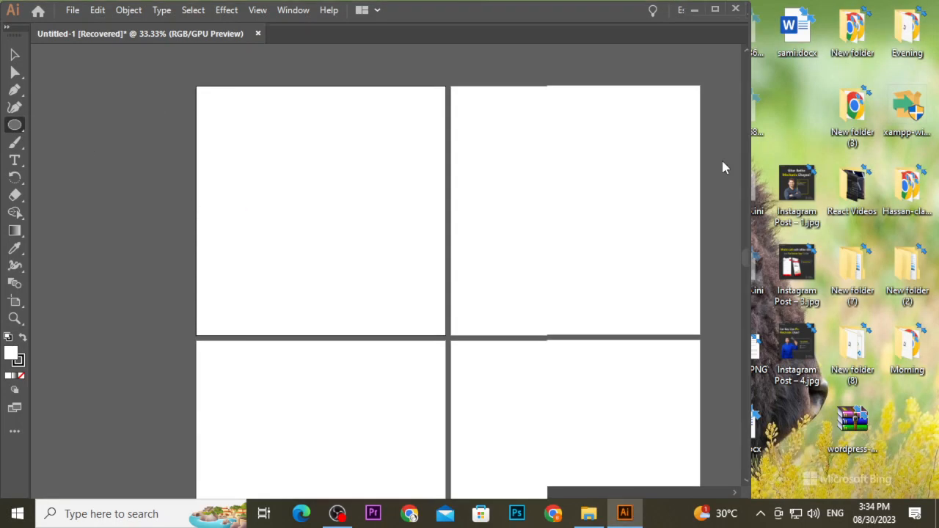
drag(430, 18, 512, 21)
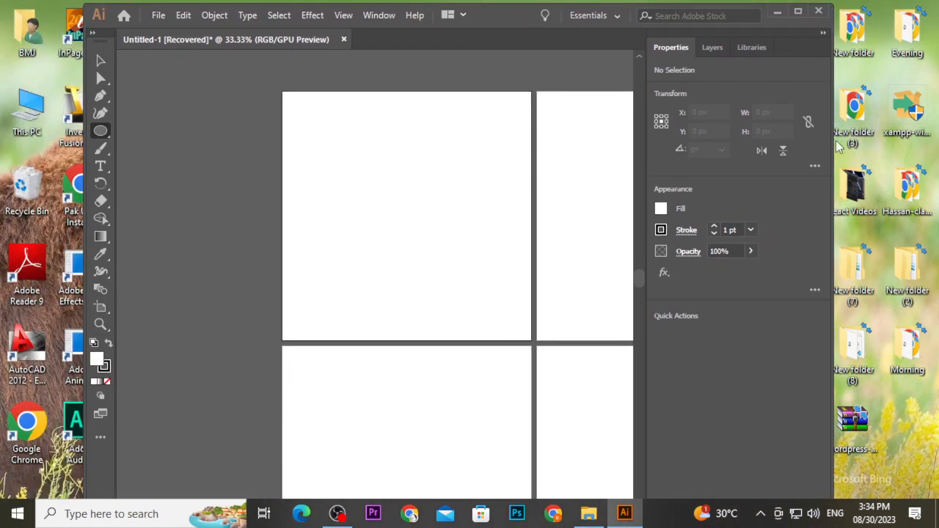
drag(831, 138, 933, 140)
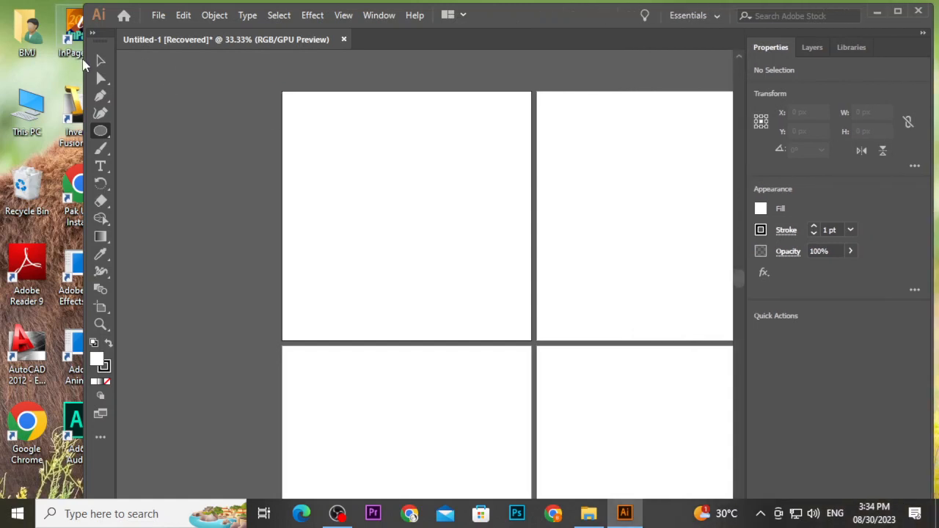
drag(86, 62, 4, 64)
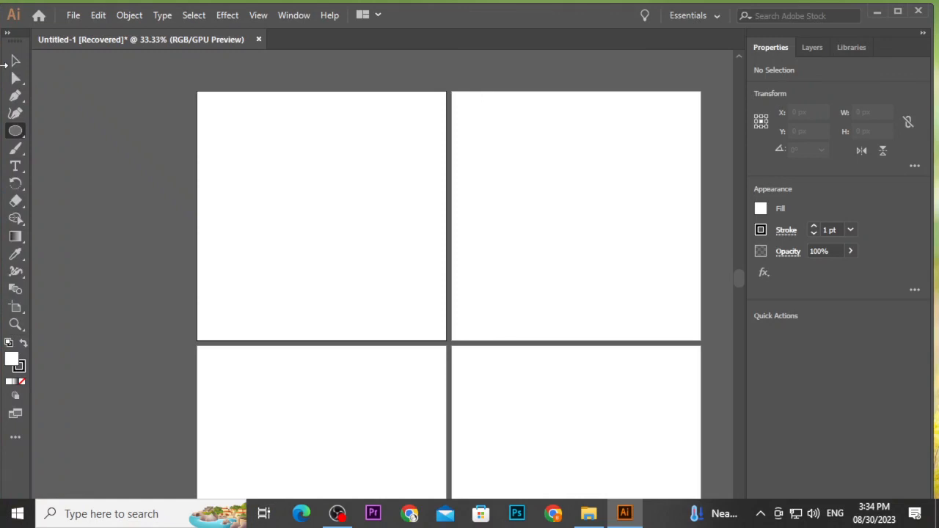
drag(4, 64, 60, 64)
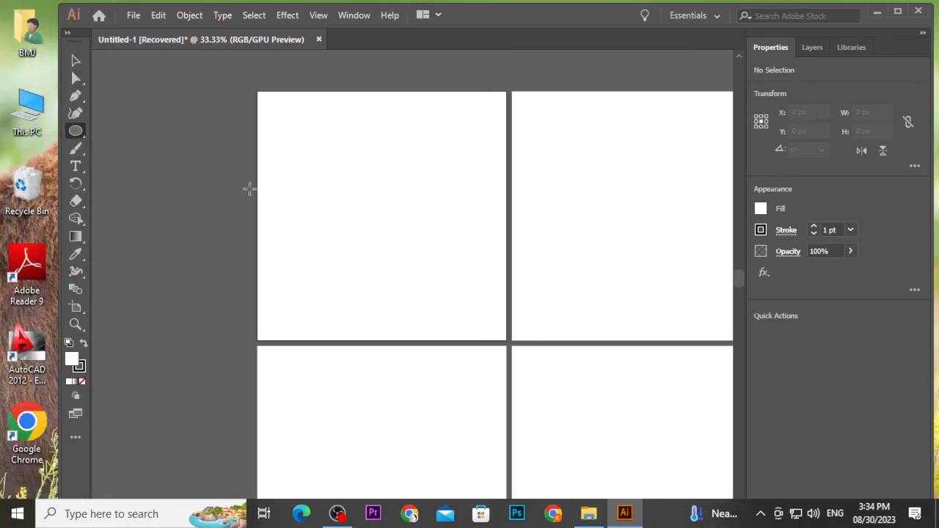
click(218, 168)
click(128, 101)
drag(336, 178, 430, 237)
key(ctrl+z)
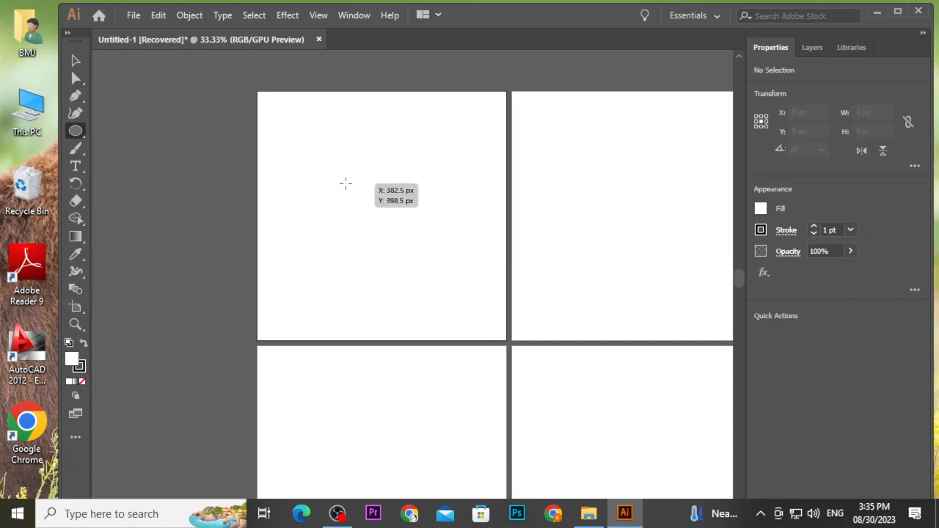
Draw a circle about 356 px across on the first artboard and nudge it slightly upward.
drag(345, 183, 429, 265)
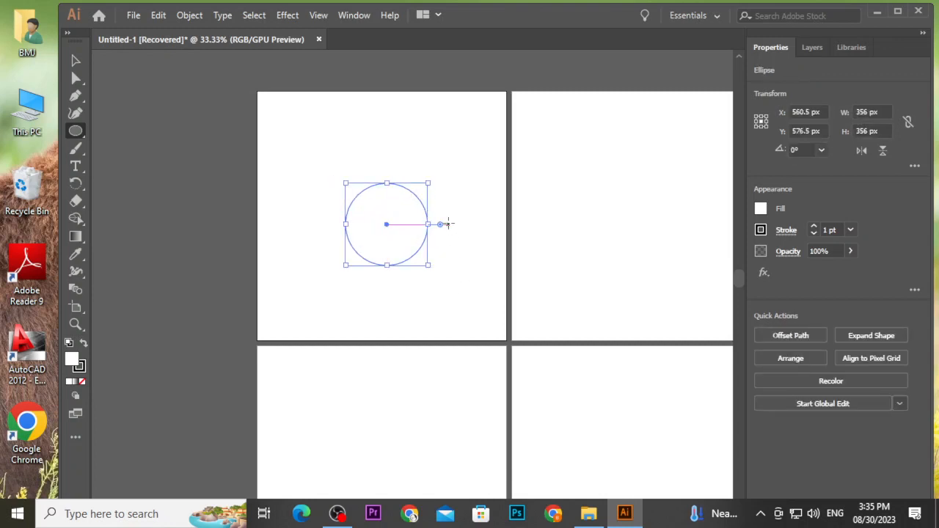
key(c)
key(v)
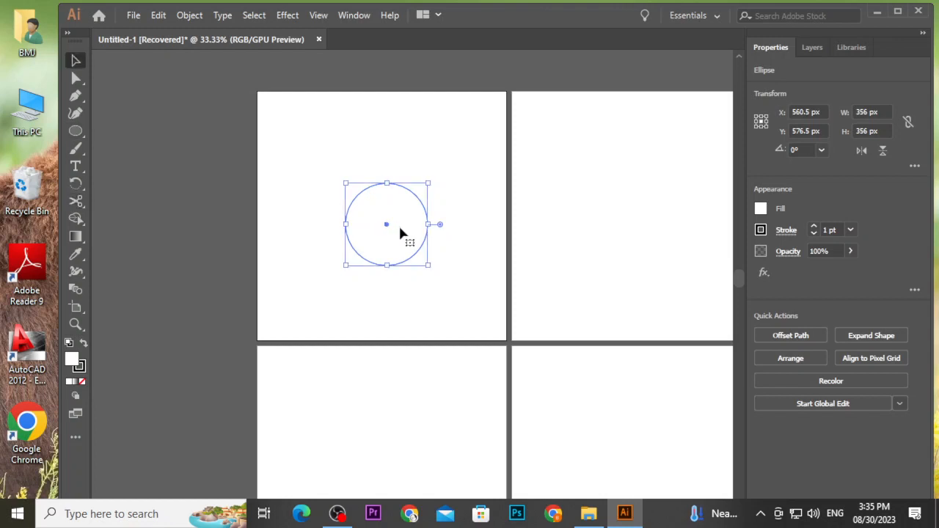
drag(399, 229, 402, 216)
click(446, 214)
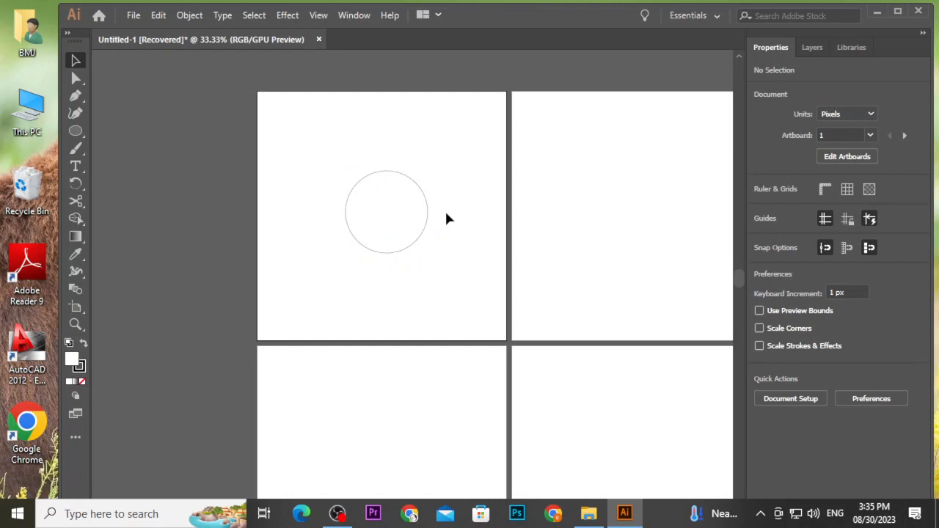
Fill the circle with a dark green swatch.
click(428, 205)
key(ctrl+plus)
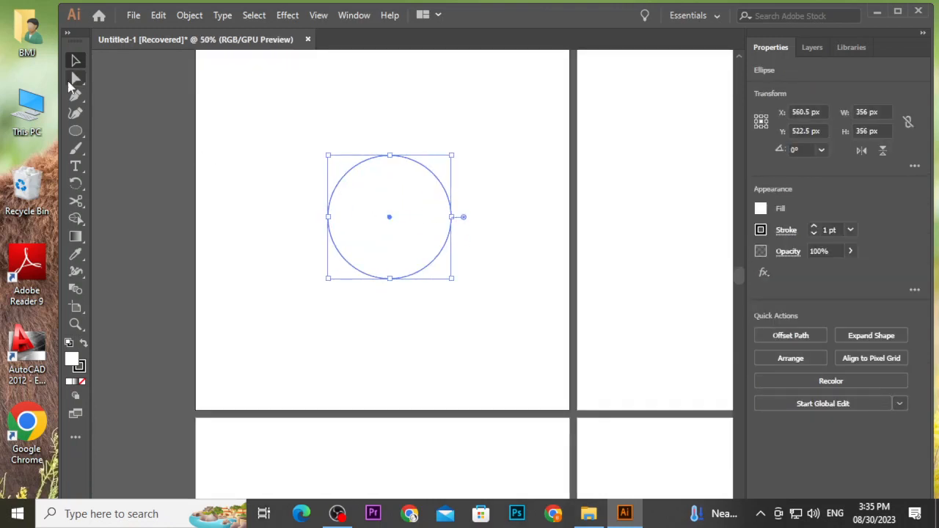
key(a)
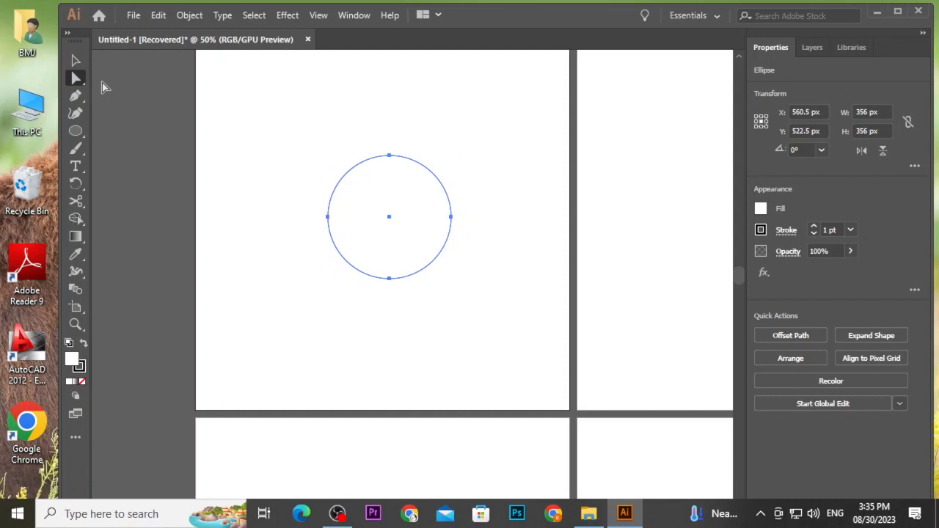
click(77, 63)
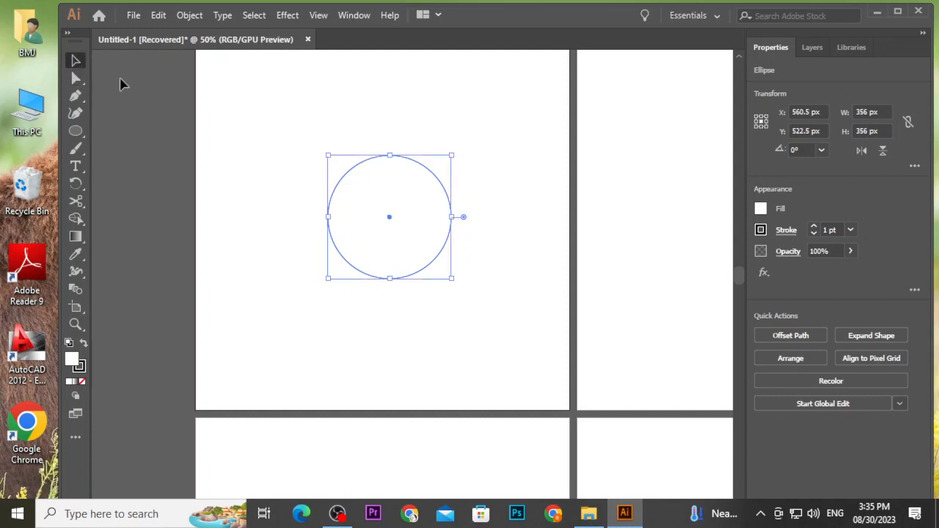
click(760, 209)
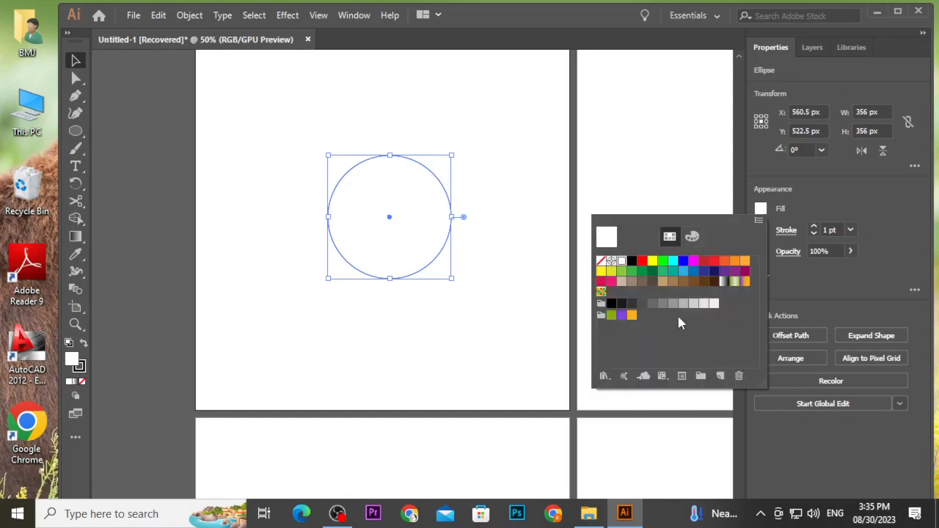
click(632, 274)
click(644, 272)
click(652, 272)
click(525, 218)
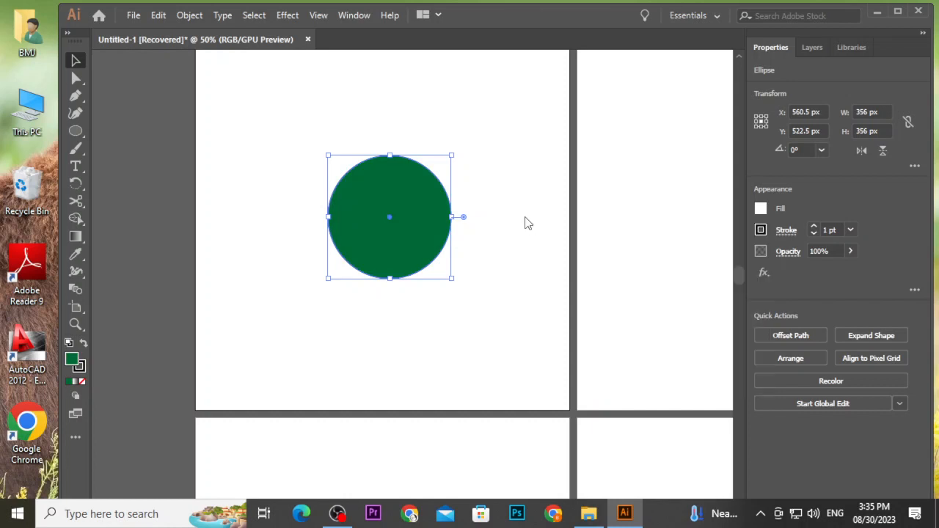
click(456, 252)
click(443, 245)
Convert the circle's left and right anchors into sharp corners with the Anchor Point Tool.
click(78, 98)
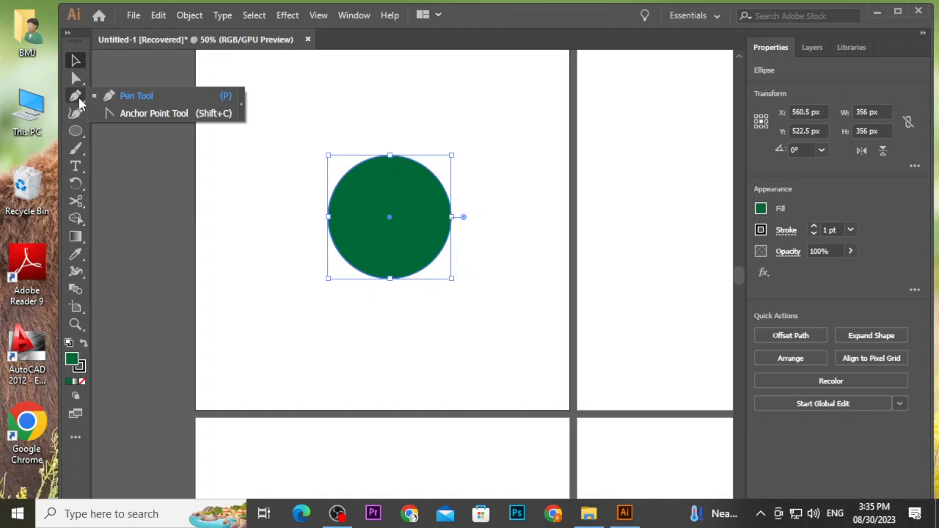
click(119, 116)
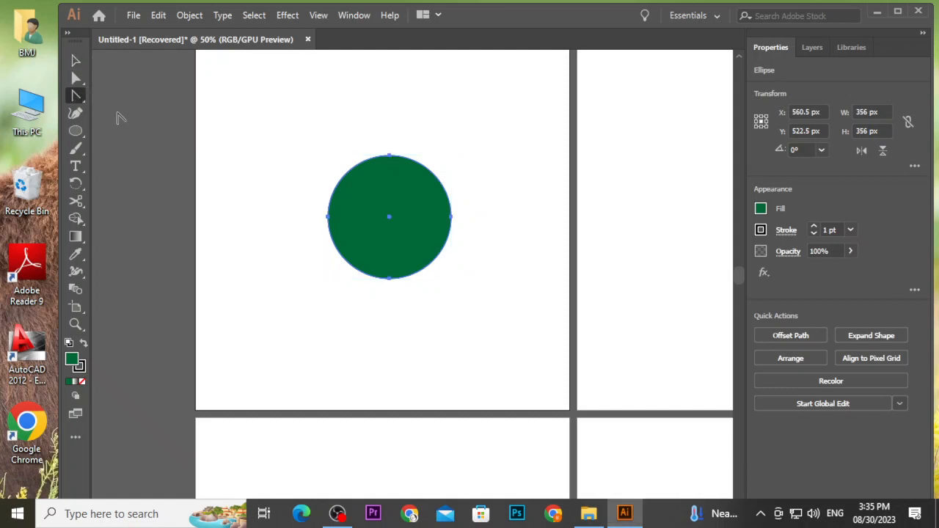
click(328, 218)
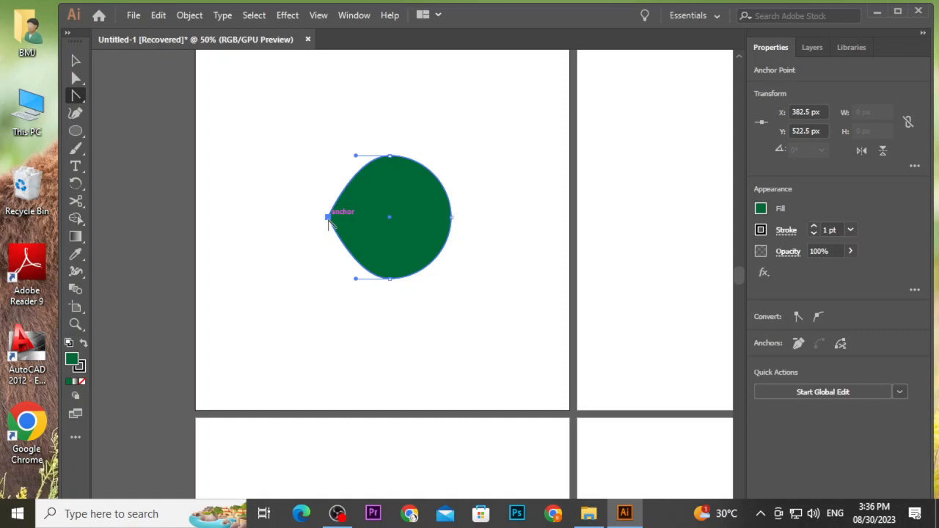
click(450, 218)
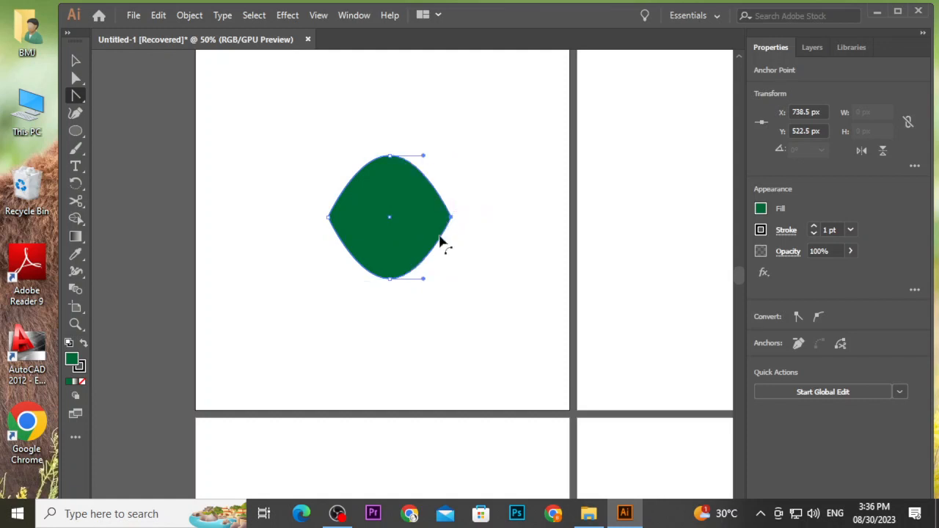
Squash the leaf shape vertically by pulling its top edge down to about a third of its height.
click(75, 60)
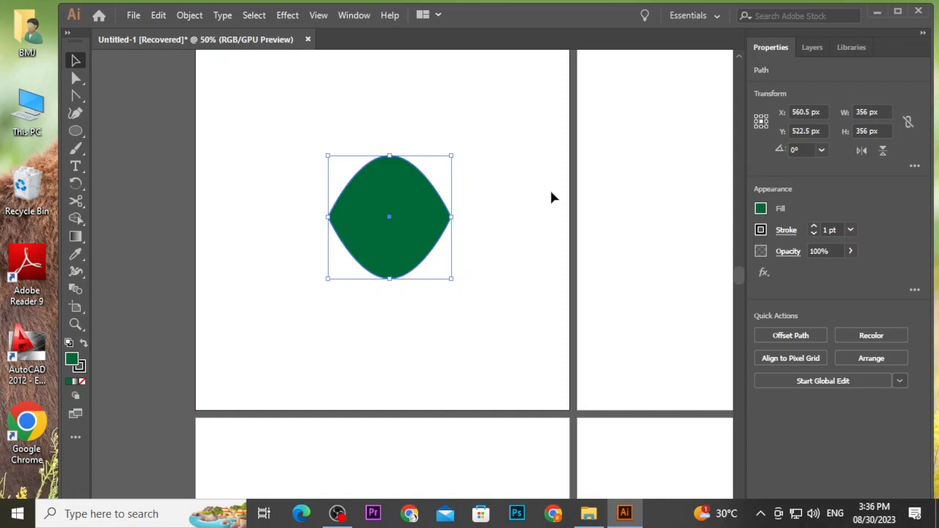
drag(389, 155, 395, 242)
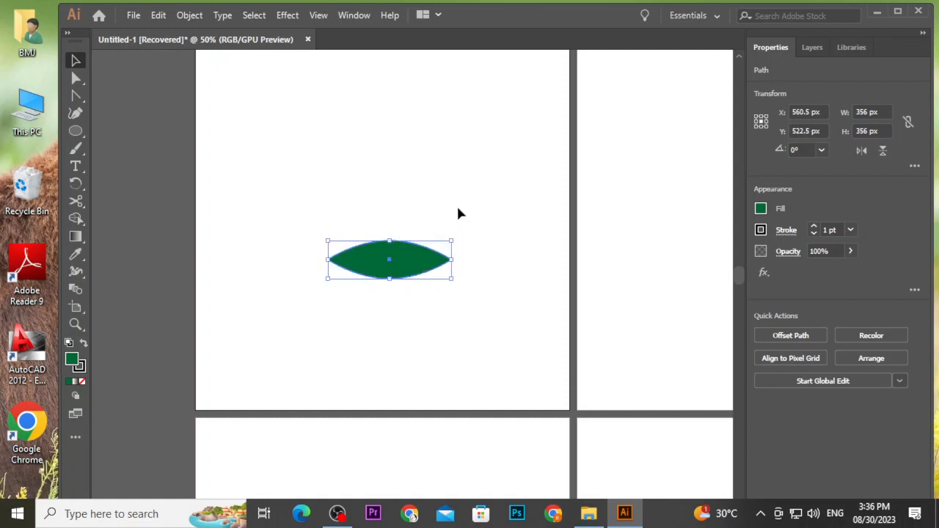
click(462, 209)
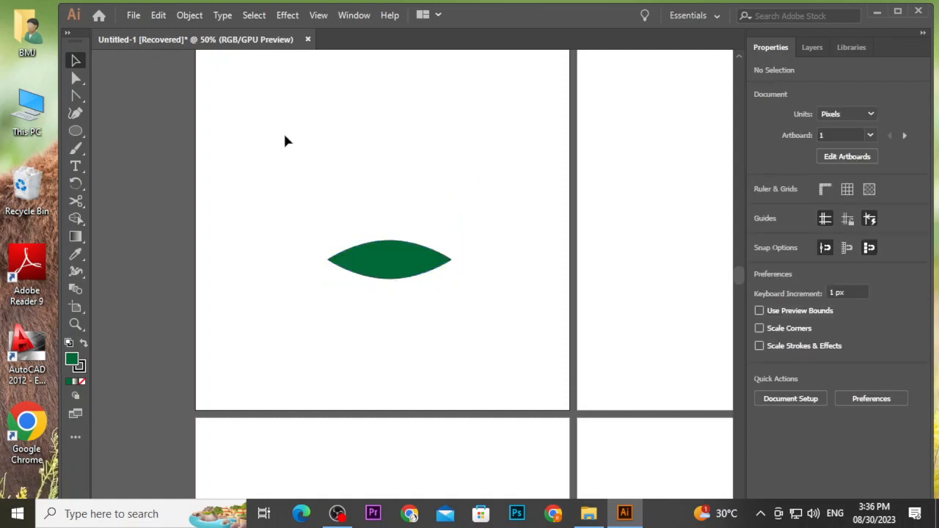
Draw an ellipse about 377 × 214 px above the first leaf and convert its side anchors into sharp corners.
click(76, 130)
drag(285, 118, 415, 191)
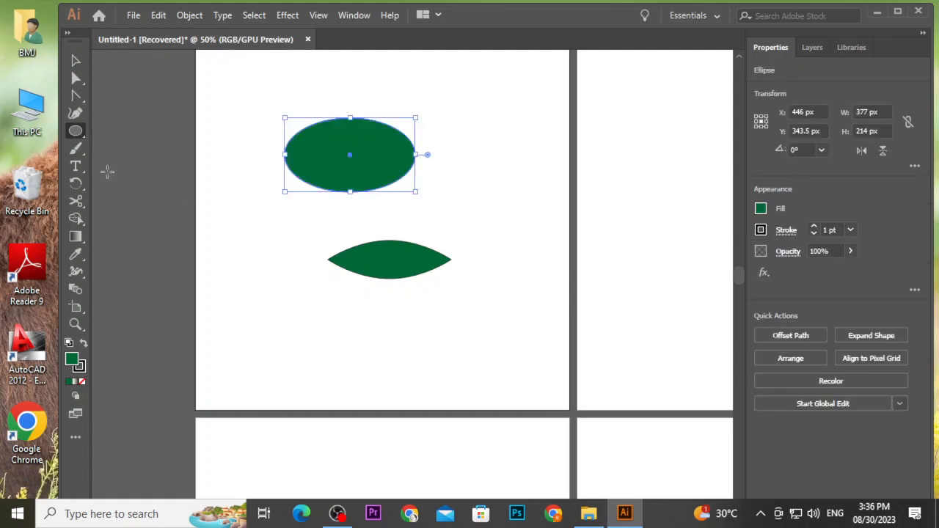
click(75, 97)
click(285, 155)
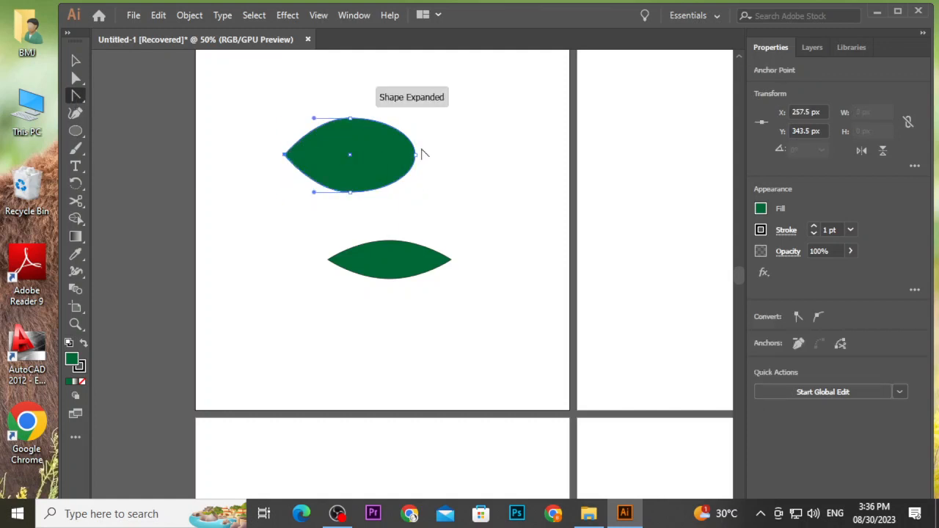
click(415, 155)
click(76, 61)
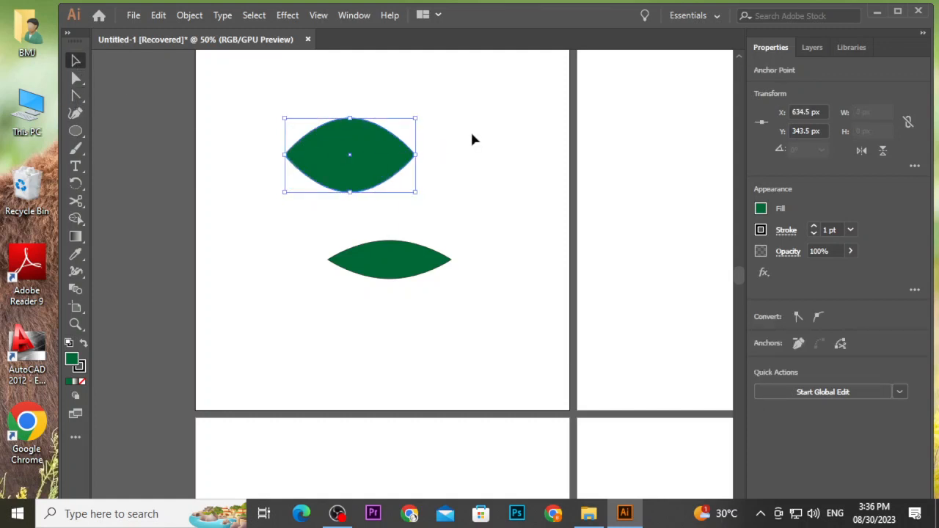
click(470, 130)
click(409, 155)
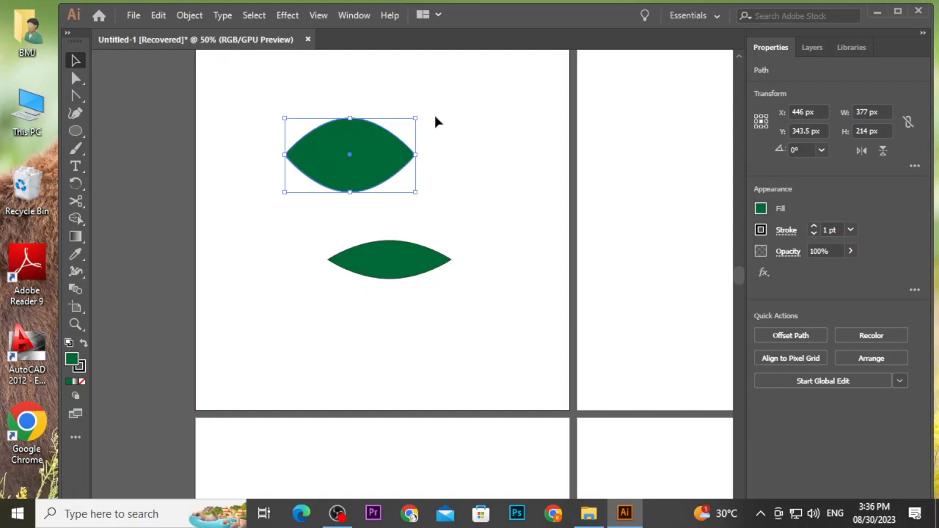
Try rotating the upper ellipse leaf, then undo the rotation.
drag(418, 111, 378, 82)
click(405, 80)
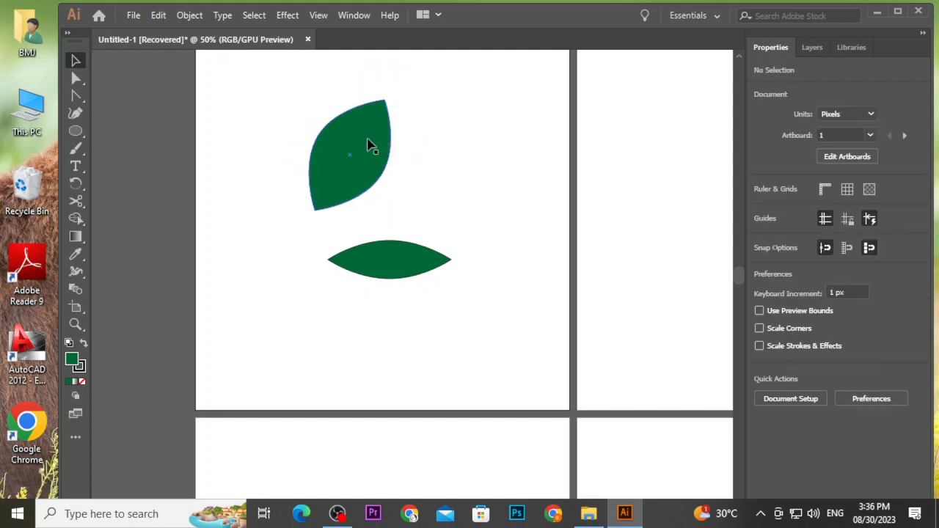
key(ctrl+z)
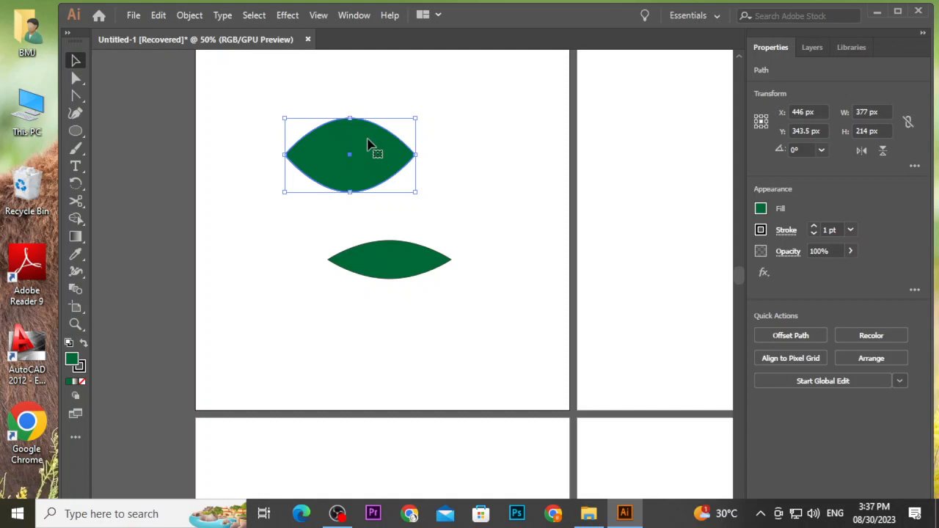
Inspect the upper ellipse's top anchor point and its handles with the Direct Selection tool.
right_click(76, 113)
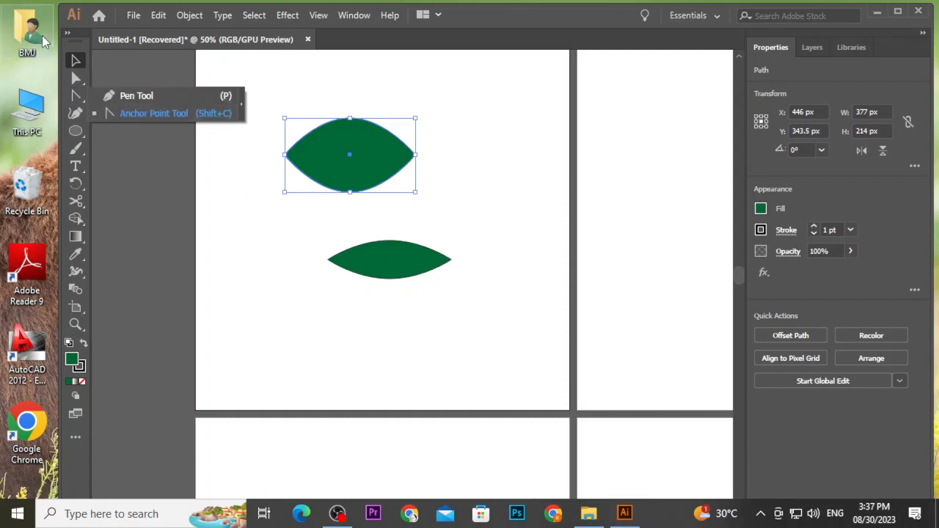
click(75, 61)
click(279, 103)
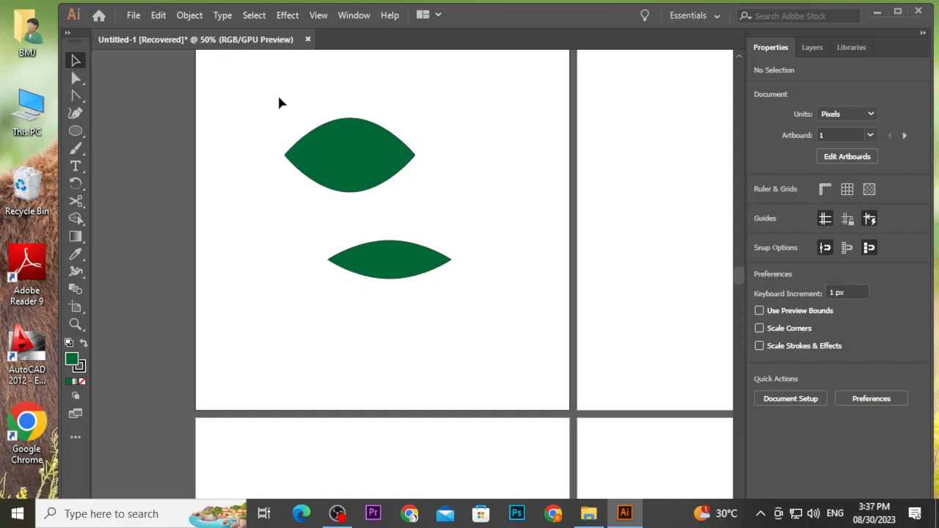
click(81, 81)
click(312, 149)
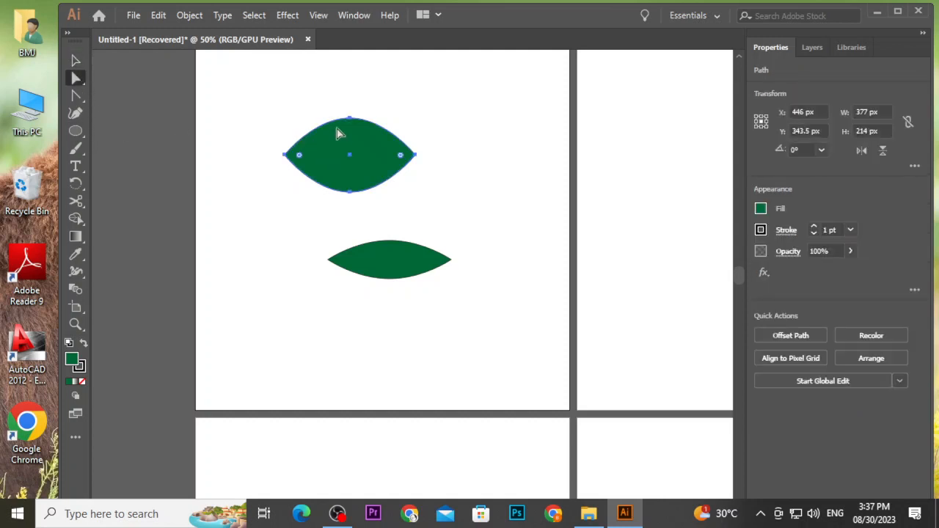
click(350, 119)
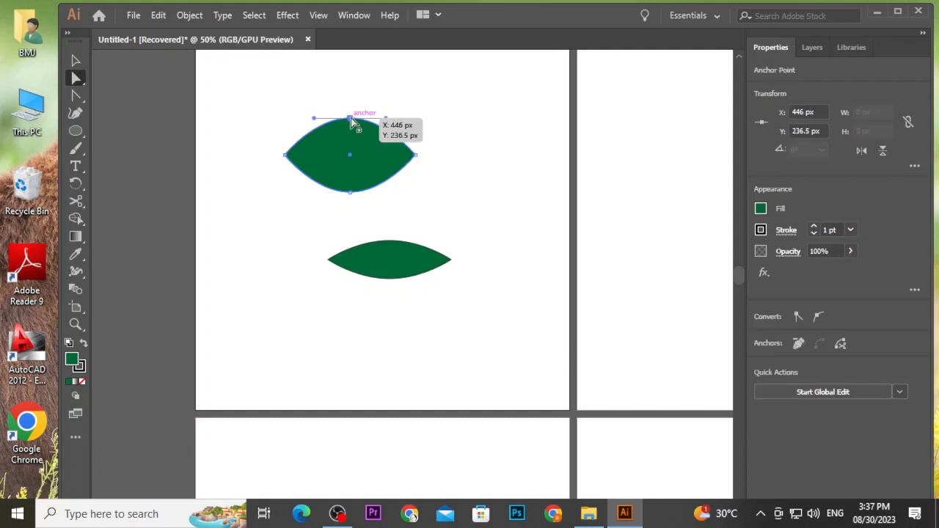
click(76, 61)
click(210, 97)
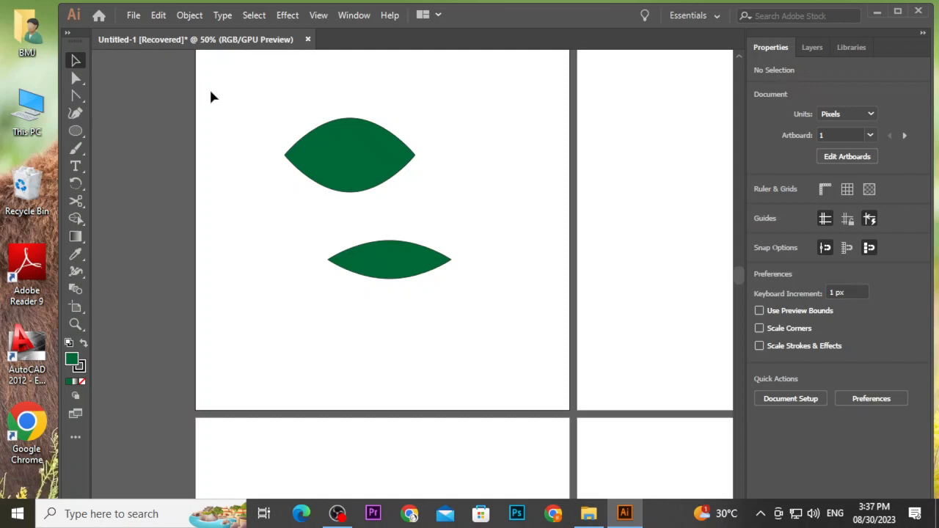
click(76, 78)
click(360, 142)
click(350, 118)
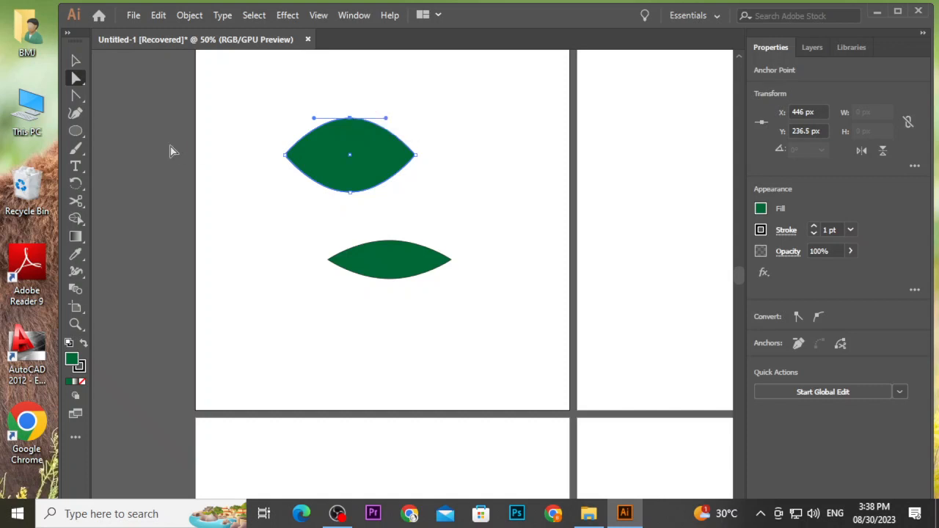
click(75, 61)
click(265, 109)
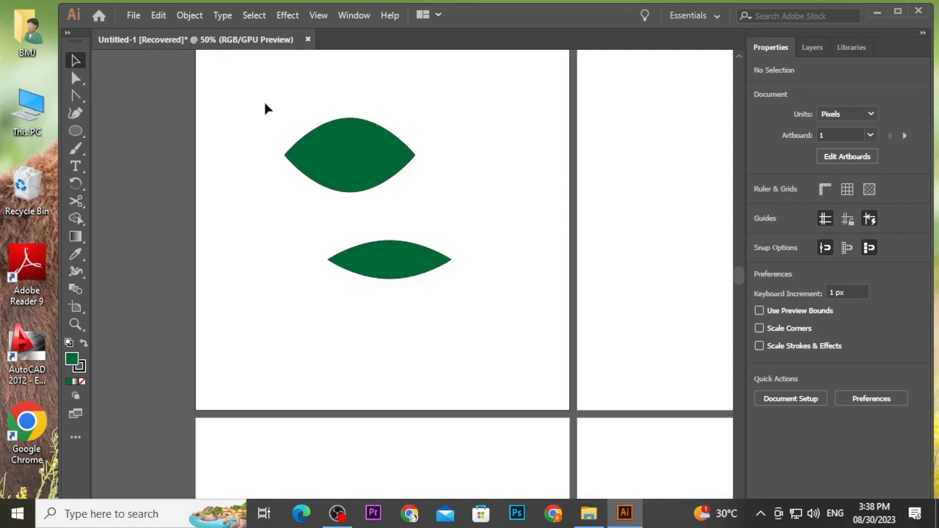
Rotate the upper leaf to stand tilted upright and move the lower leaf to the right.
click(356, 176)
drag(415, 198, 400, 128)
drag(402, 256, 490, 256)
click(377, 140)
drag(421, 119, 415, 110)
click(412, 196)
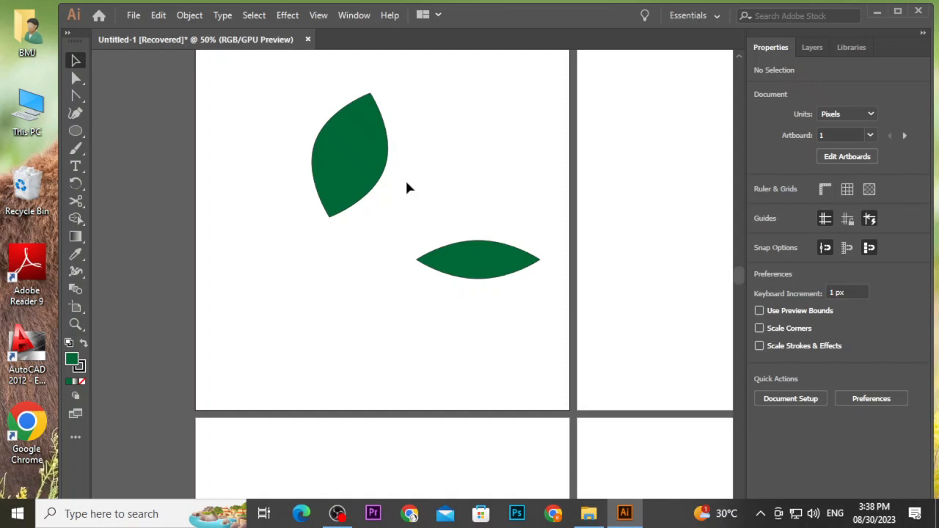
key(ctrl+plus)
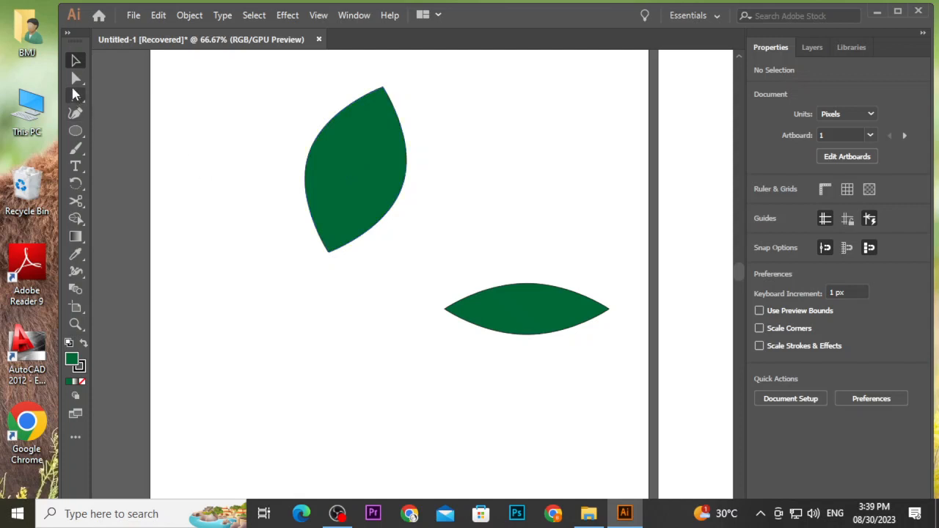
drag(74, 94, 109, 98)
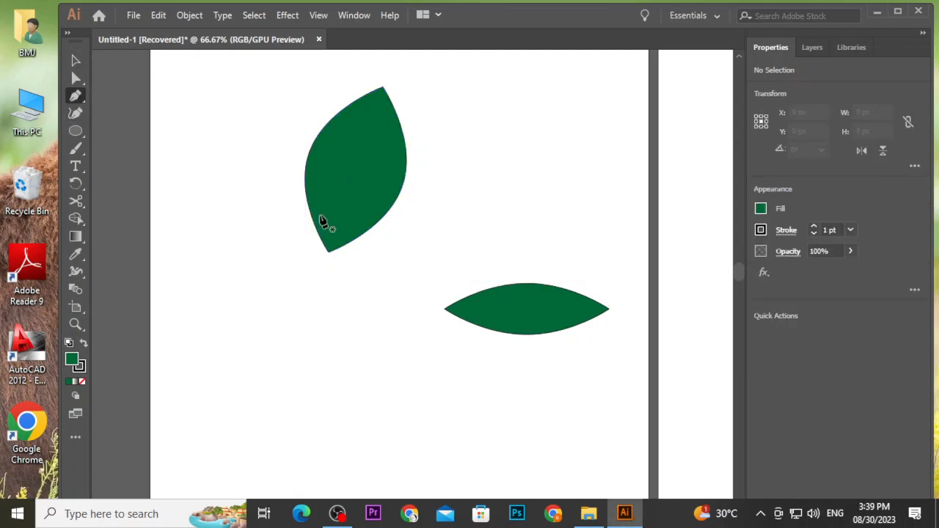
scroll(323, 222, up, 2)
scroll(359, 211, up, 2)
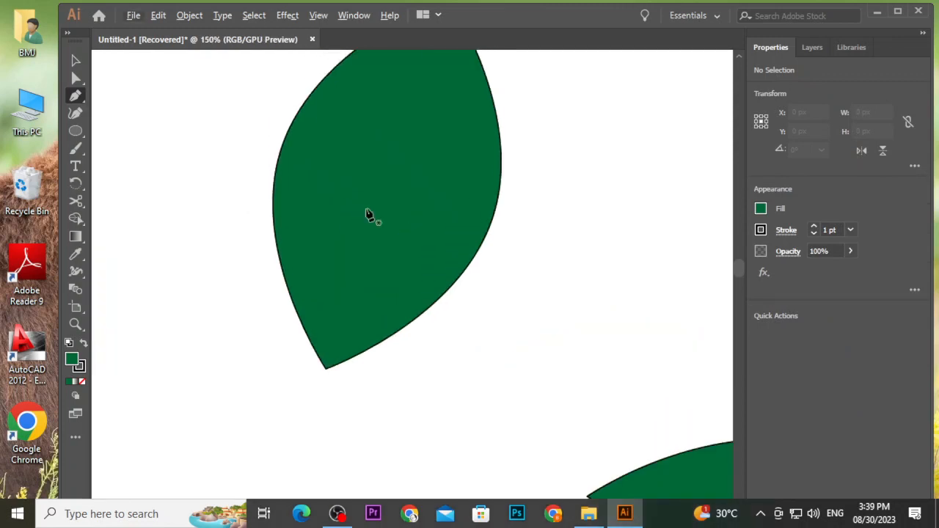
click(295, 394)
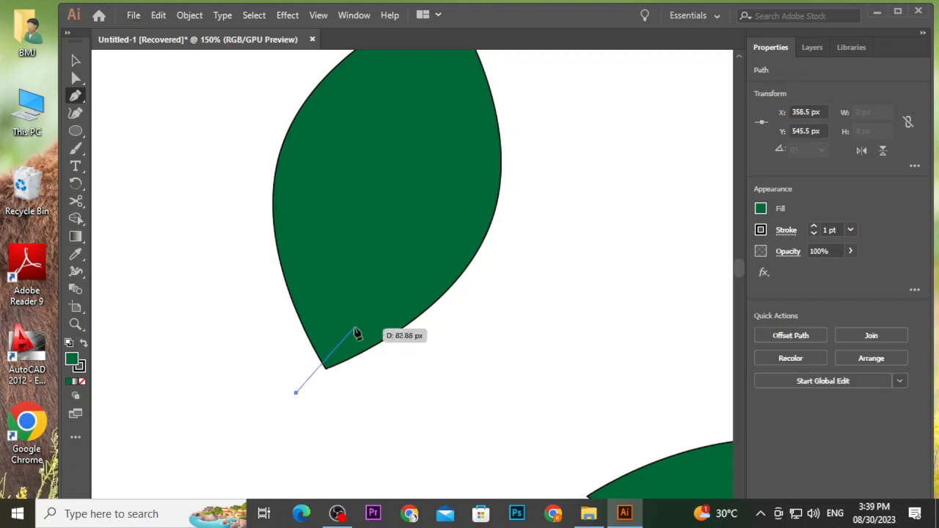
key(Escape)
click(403, 160)
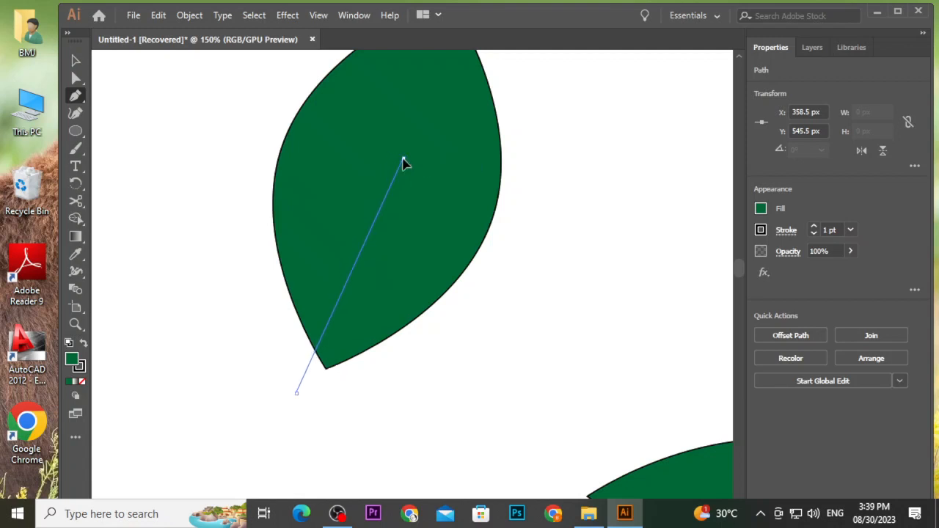
drag(403, 161, 396, 128)
key(ctrl+z)
key(ctrl+z)
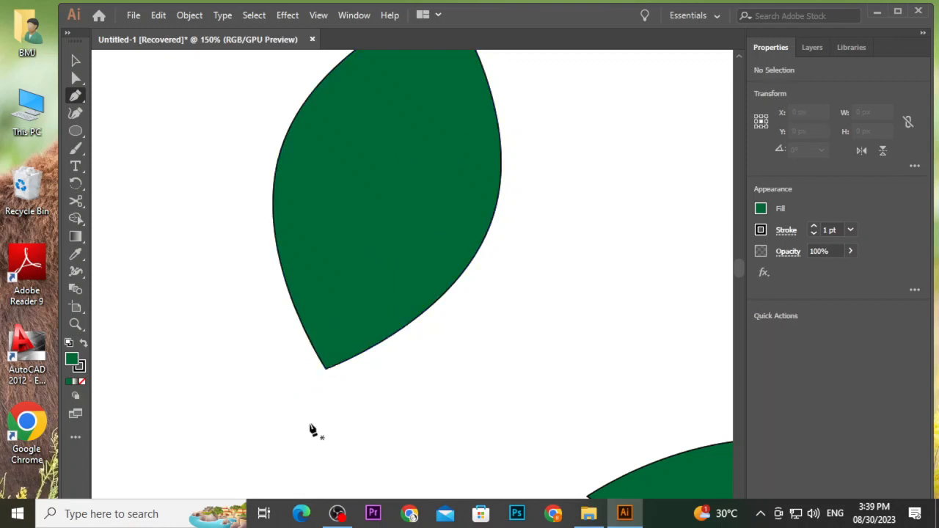
Draw a closed, thin curved sliver path with the Pen tool from just below the leaf's tip up into its centre.
click(308, 386)
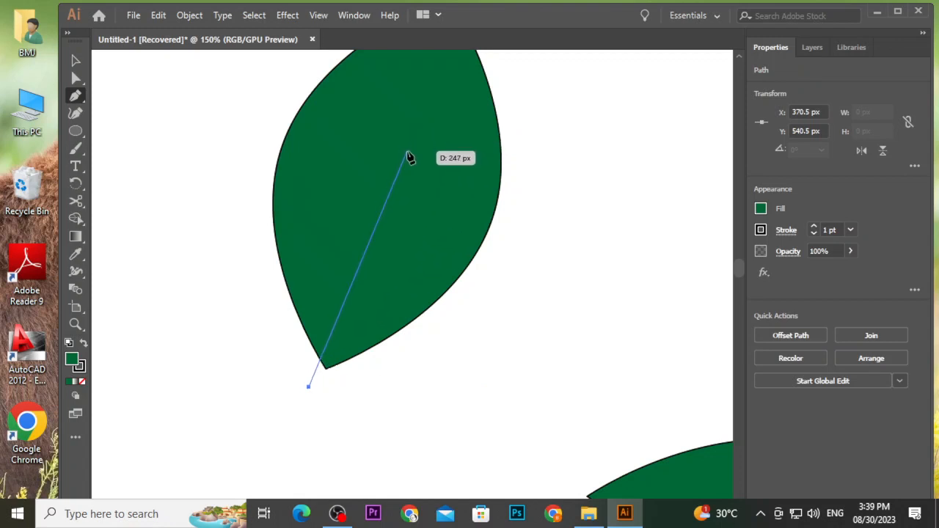
click(400, 149)
drag(401, 150, 389, 109)
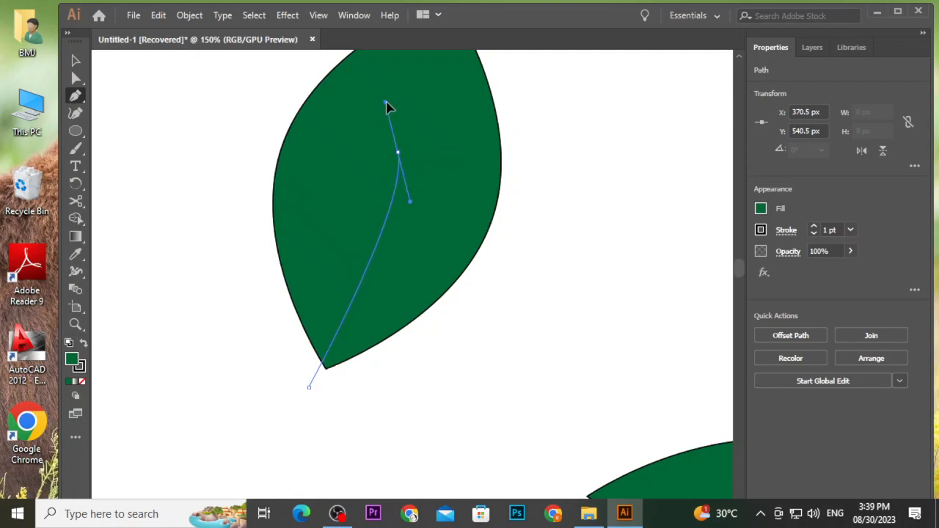
drag(387, 103, 388, 90)
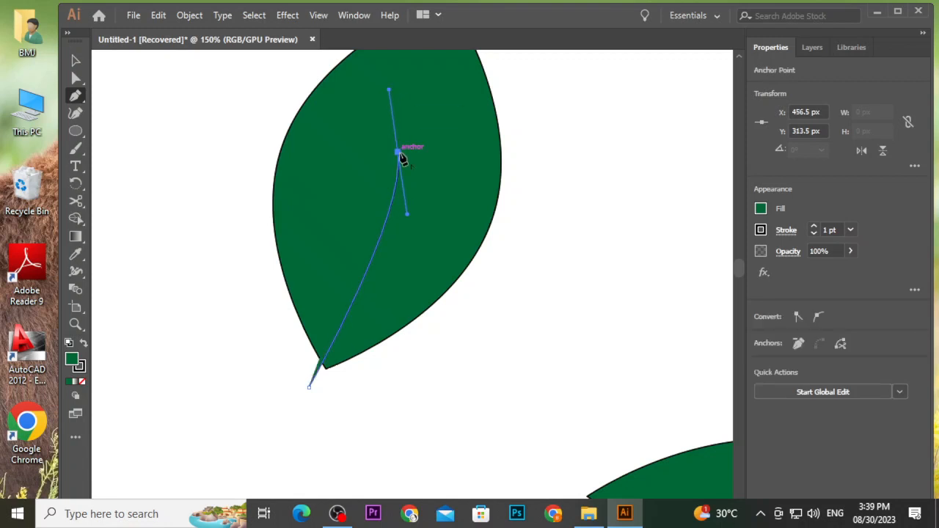
drag(399, 155, 412, 117)
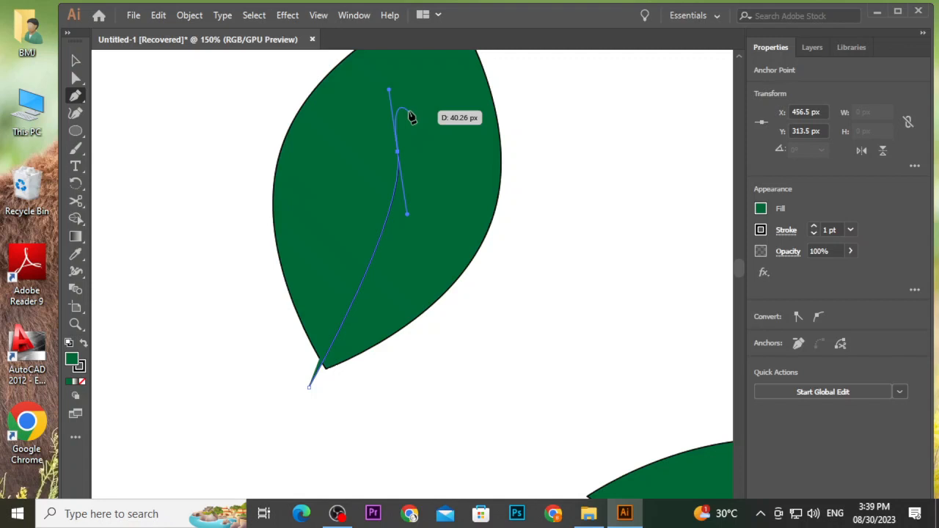
click(397, 152)
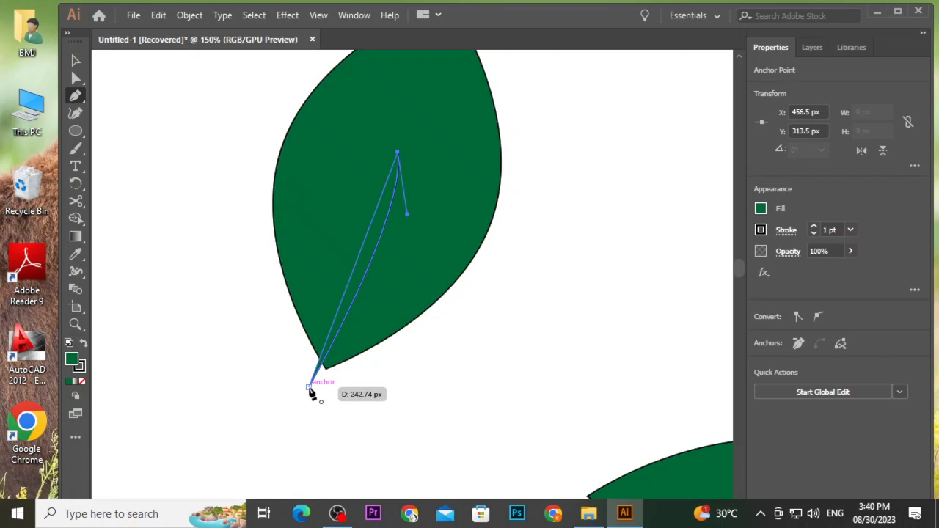
drag(310, 387, 227, 445)
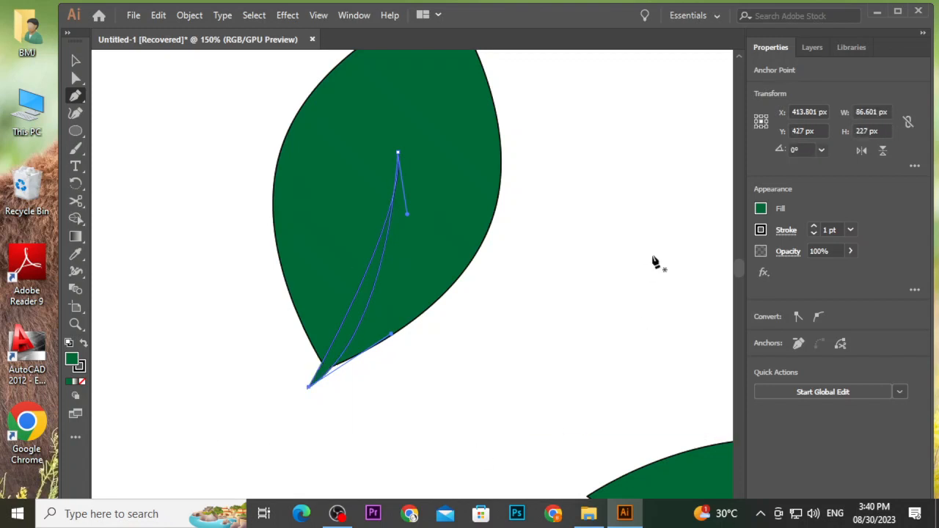
click(75, 61)
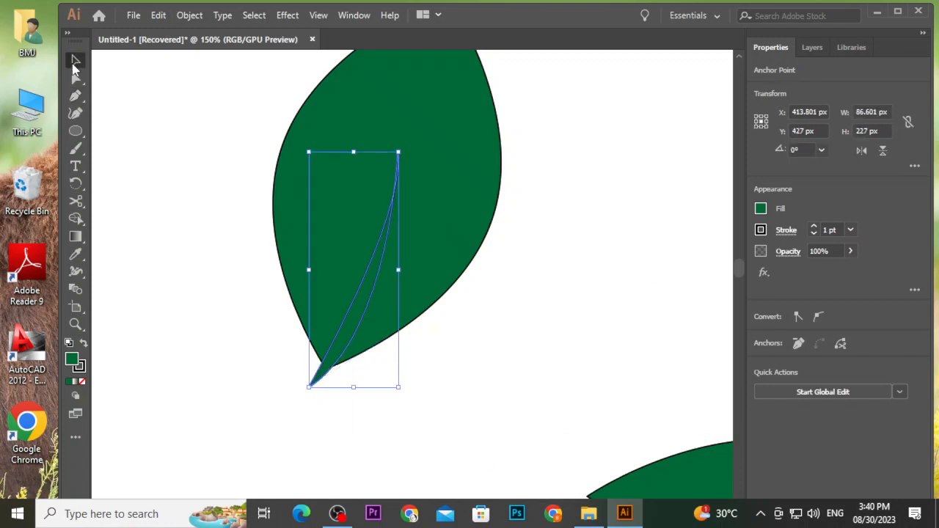
Select the upper leaf together with the sliver path and cut the sliver out of the leaf with Minus Front.
click(181, 123)
click(345, 364)
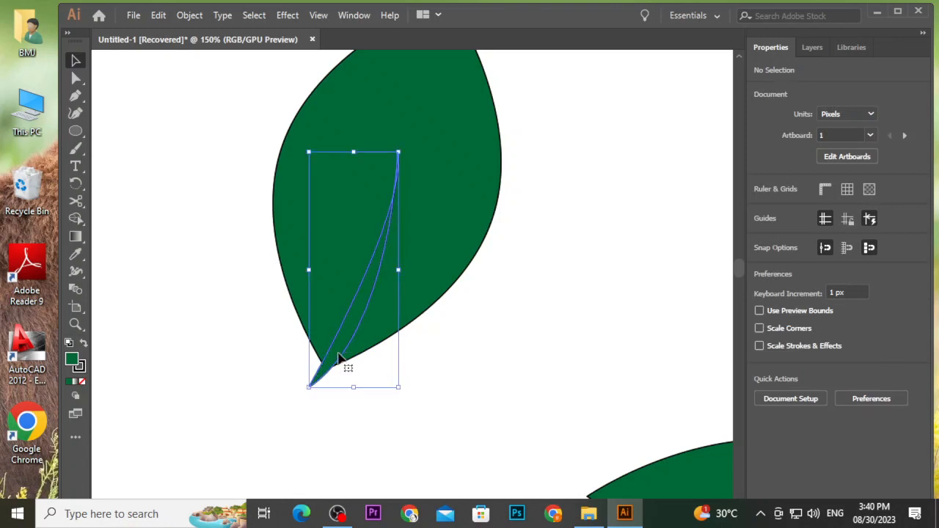
click(220, 183)
drag(474, 298, 507, 305)
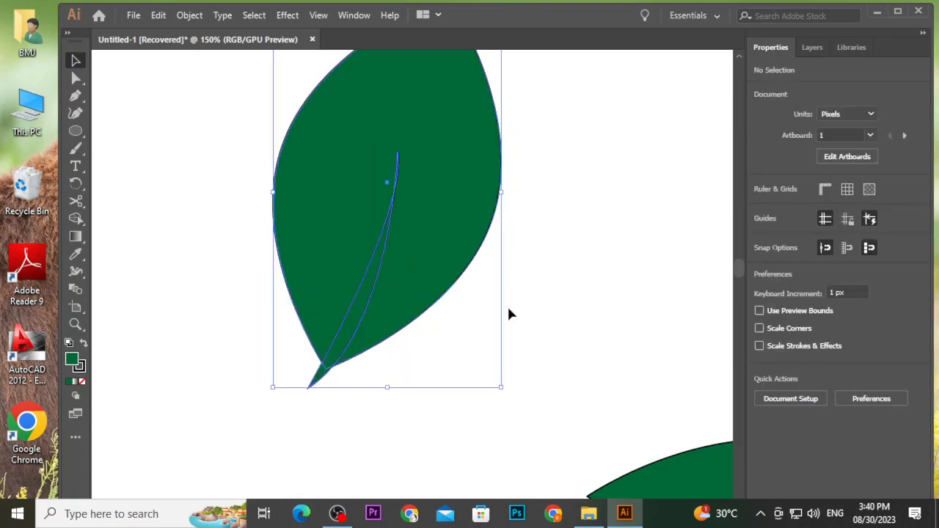
click(813, 335)
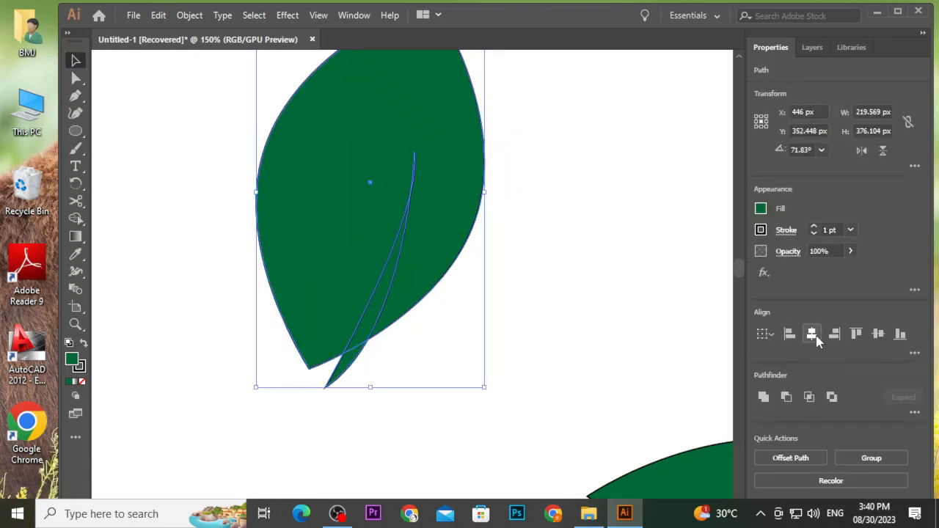
key(ctrl+z)
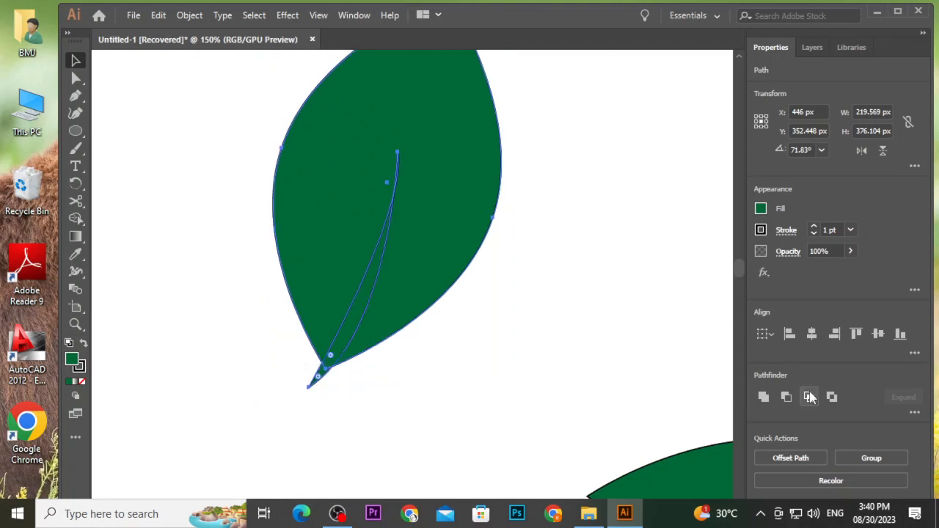
click(787, 396)
click(586, 231)
Undo the Minus Front cut, reselect the leaf and sliver, and apply Minus Front again.
scroll(586, 232, down, 2)
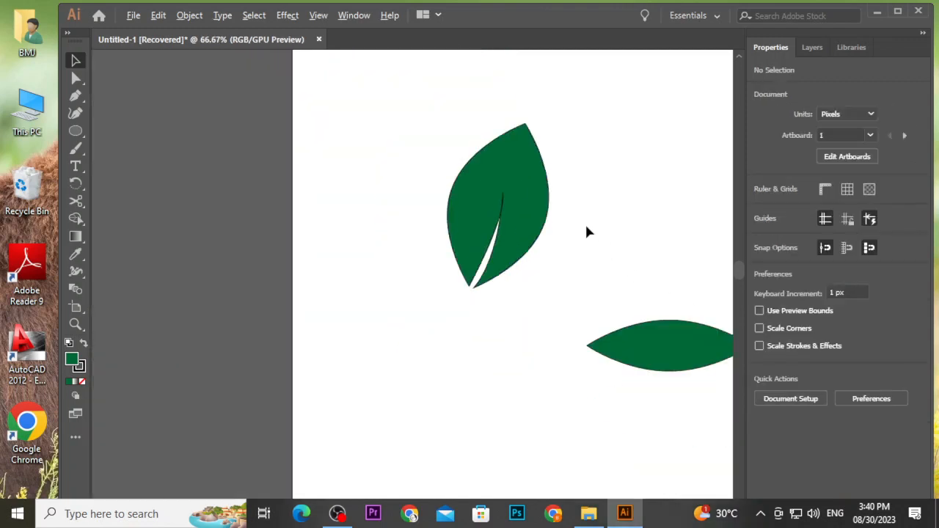
scroll(586, 232, down, 1)
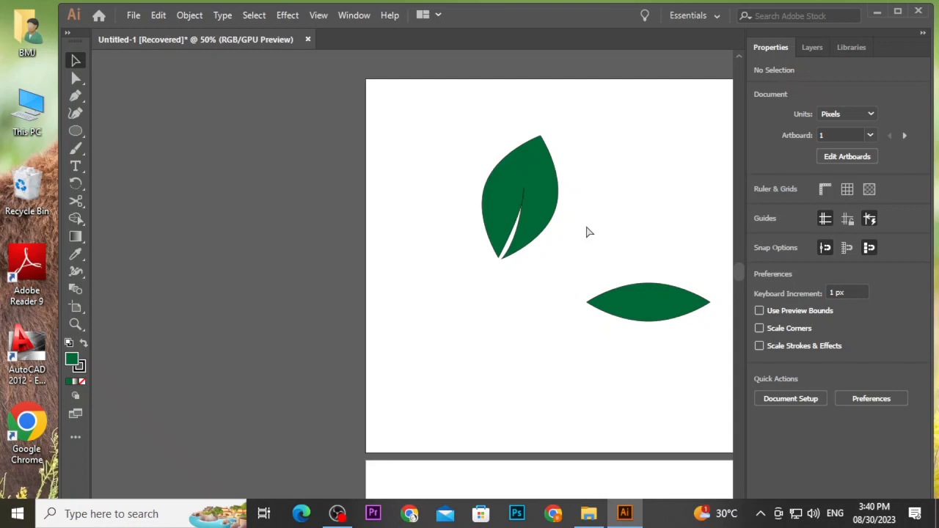
key(ctrl+z)
click(582, 243)
drag(465, 183, 551, 245)
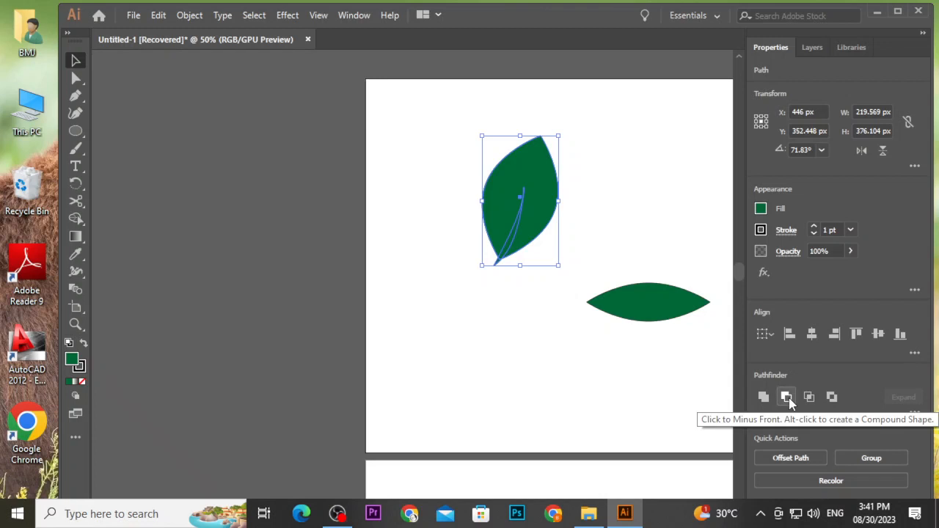
click(787, 396)
click(626, 244)
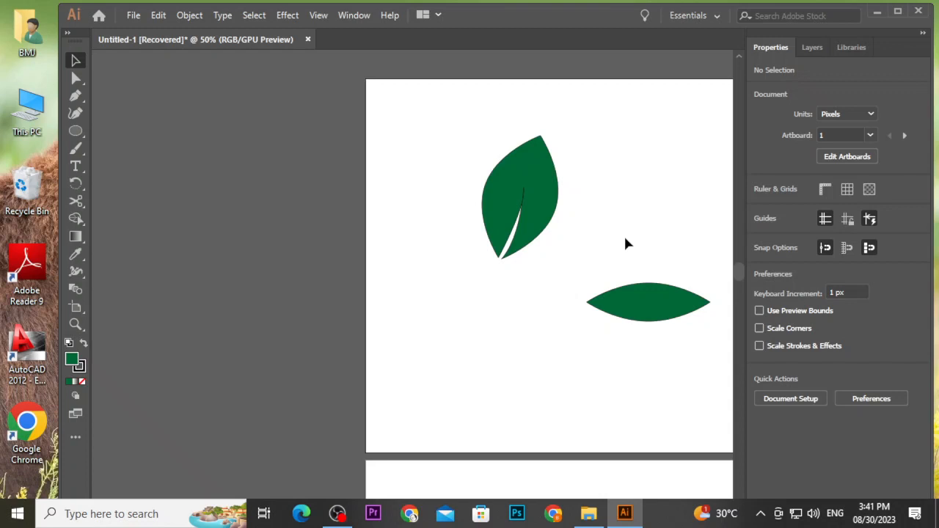
Draw a circle about 41 × 41 px in the middle of the lower leaf.
scroll(684, 317, up, 2)
scroll(684, 315, right, 1)
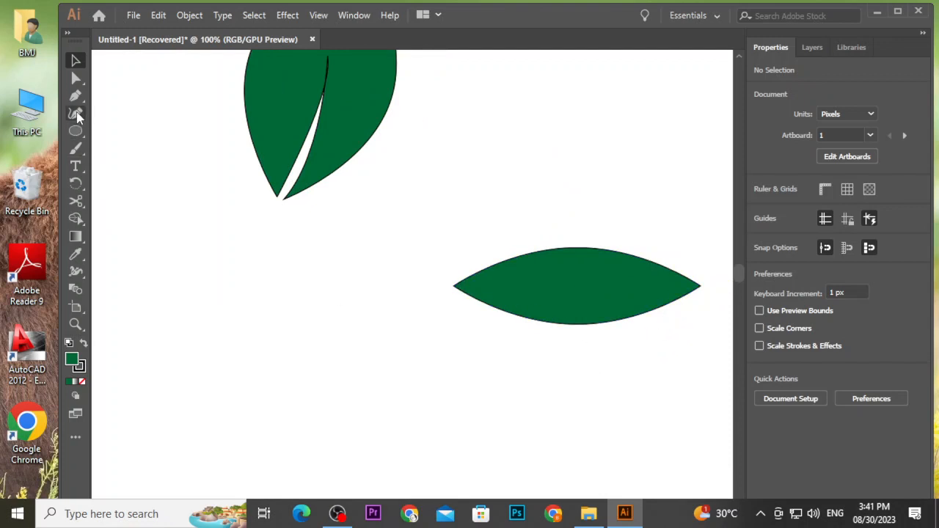
drag(76, 130, 133, 157)
mouse_move(470, 140)
mouse_down()
mouse_move(518, 188)
mouse_move(501, 169)
mouse_move(516, 219)
mouse_move(575, 292)
mouse_move(556, 289)
mouse_up()
click(77, 60)
click(474, 175)
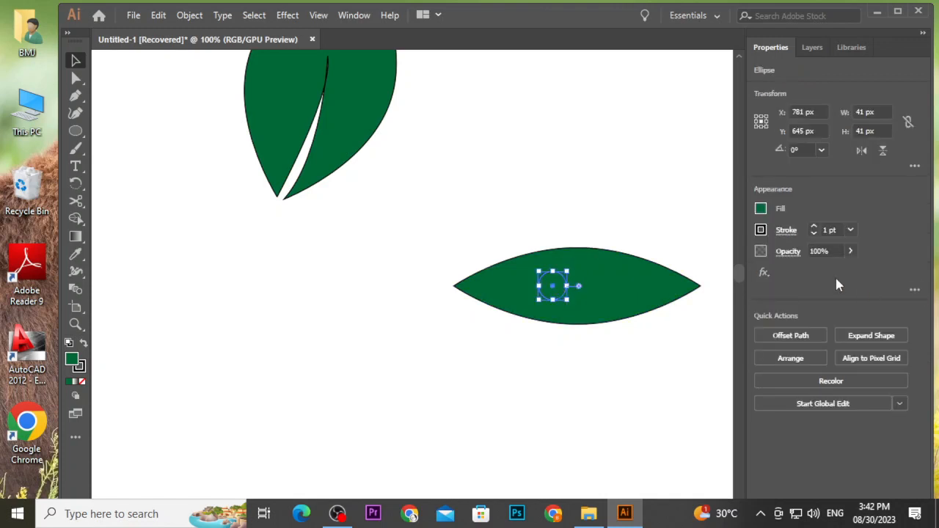
Remove the circle's stroke and fill it white.
click(761, 231)
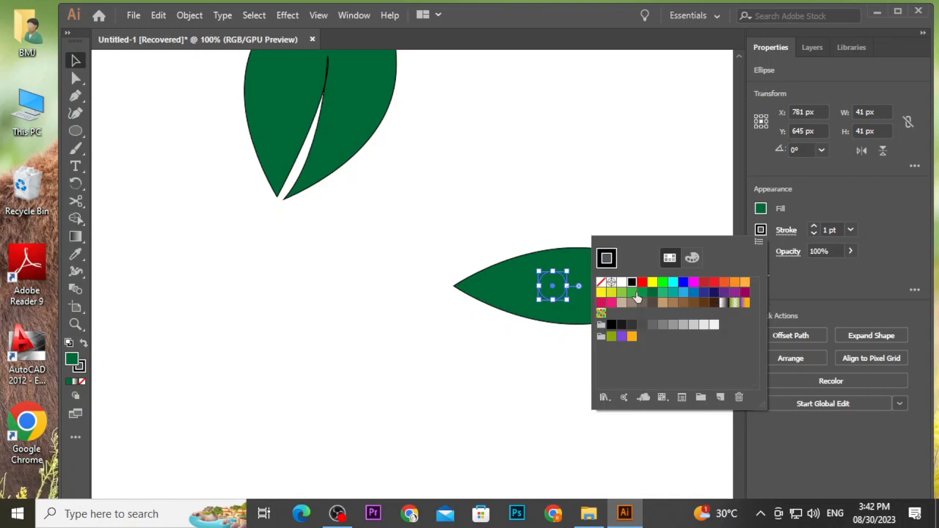
click(815, 233)
click(814, 233)
click(814, 233)
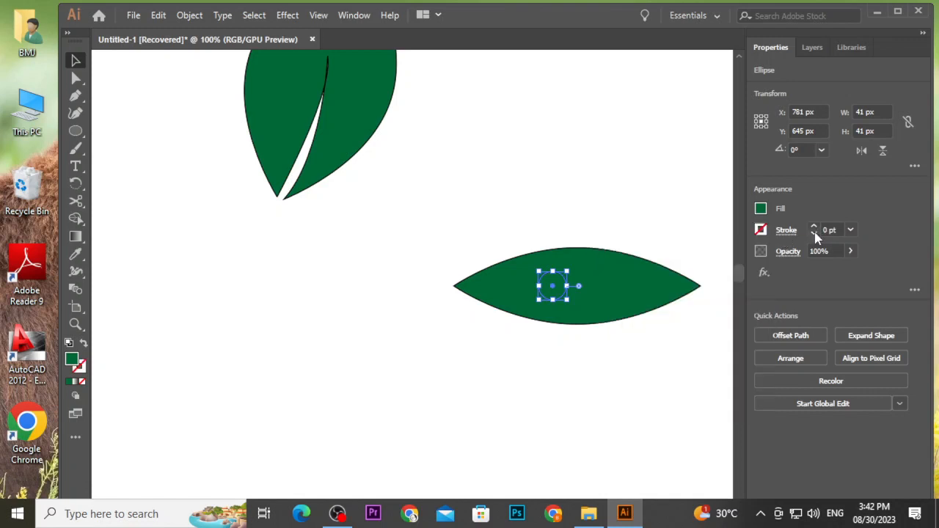
click(766, 211)
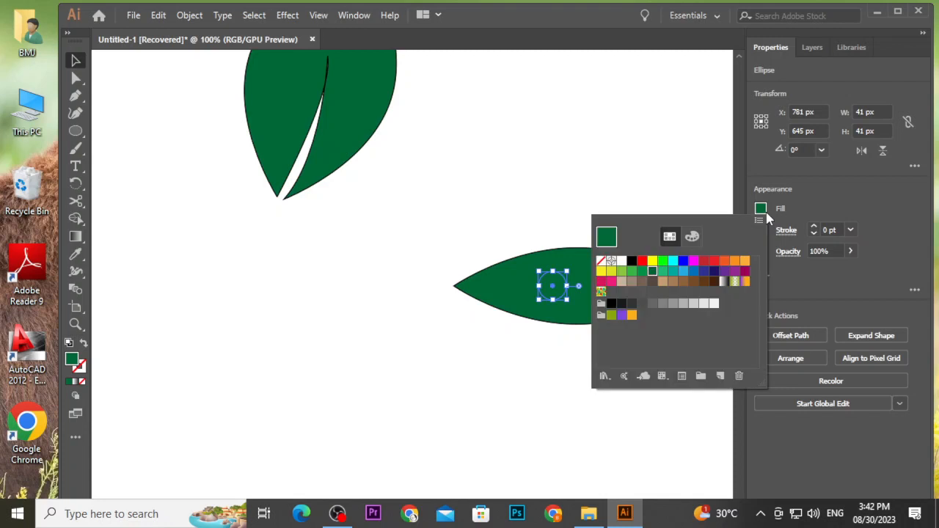
click(622, 260)
click(517, 208)
click(517, 208)
scroll(550, 279, up, 2)
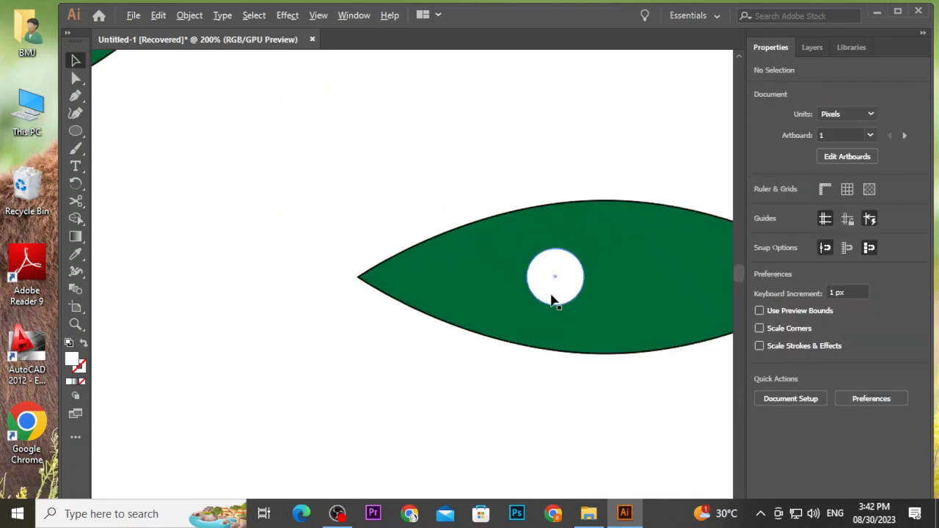
Draw a tiny circle about 5 × 5 px at the centre of the white circle and fill it black.
click(76, 130)
drag(437, 140, 555, 279)
key(v)
click(361, 152)
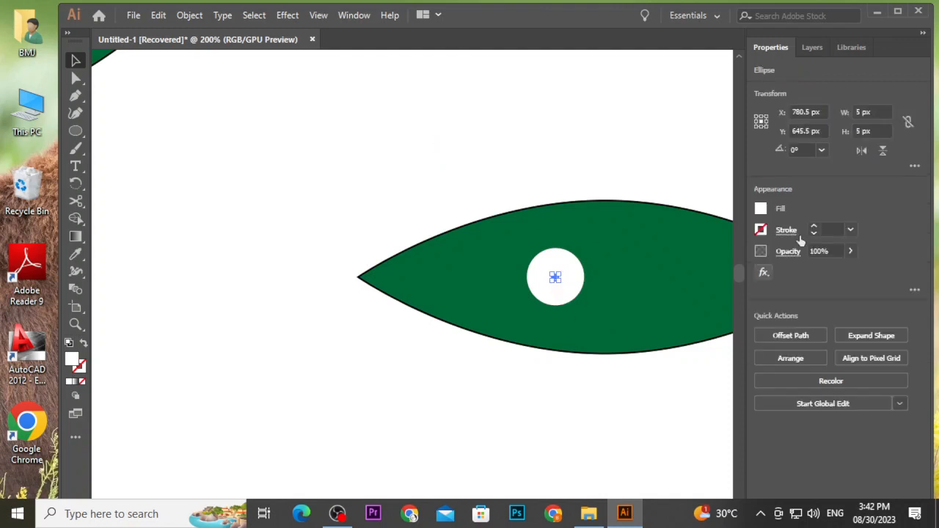
click(761, 211)
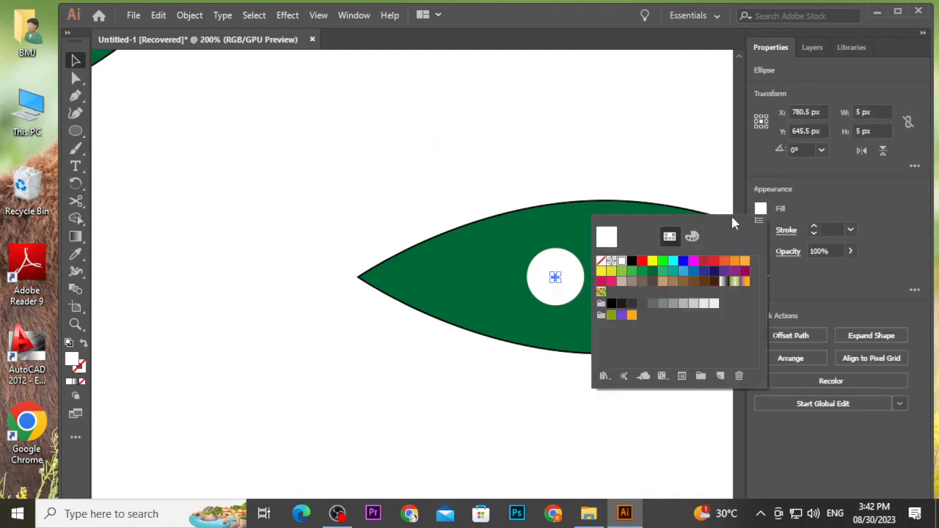
click(631, 262)
click(553, 145)
click(553, 145)
scroll(553, 145, down, 2)
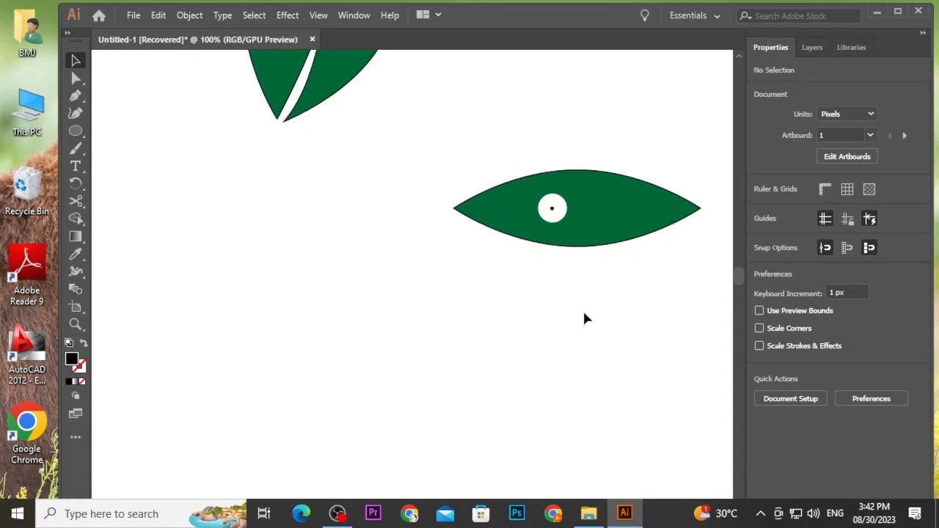
Select the lower leaf with its circles and move it onto the second artboard.
scroll(616, 262, down, 5)
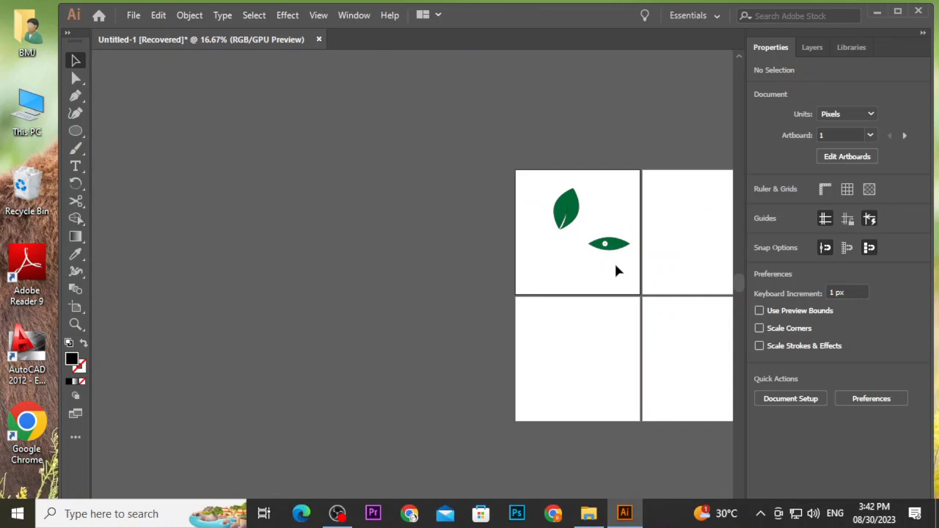
scroll(617, 269, up, 3)
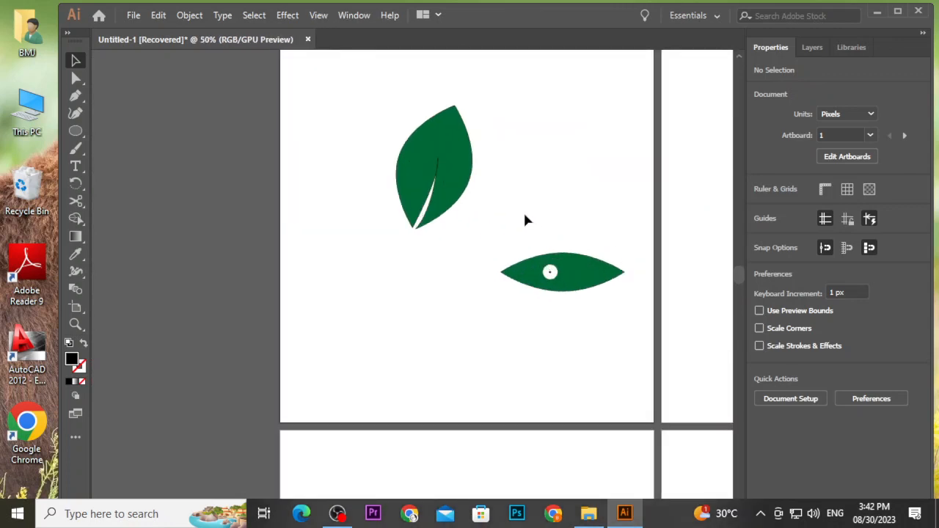
drag(536, 245, 603, 314)
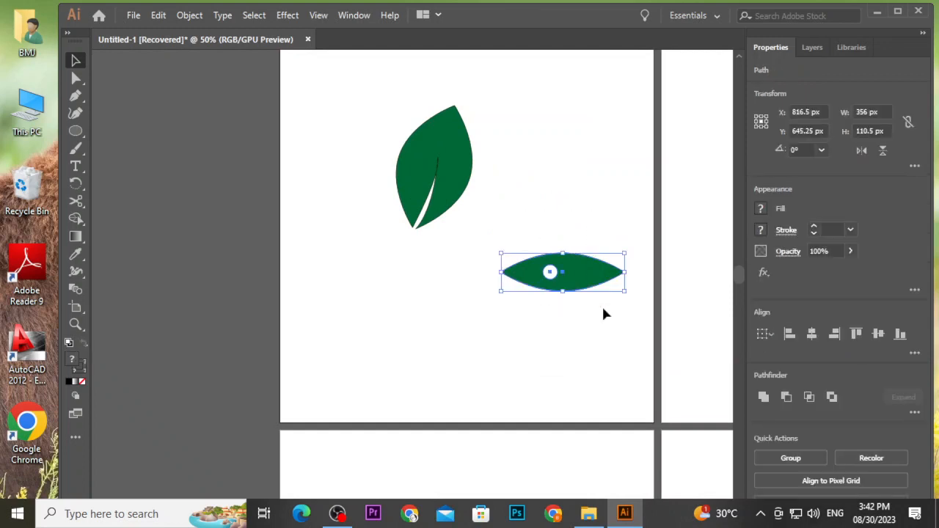
drag(526, 216, 735, 269)
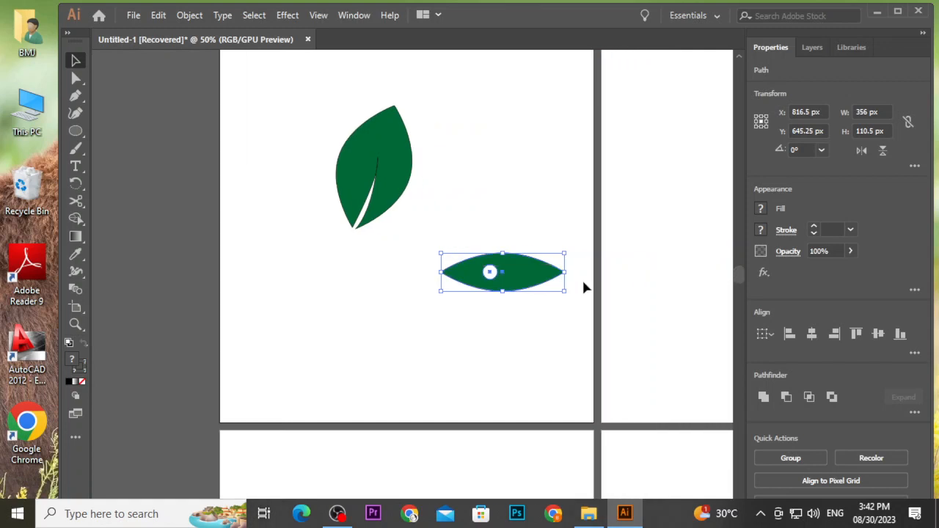
drag(507, 287, 689, 267)
click(557, 230)
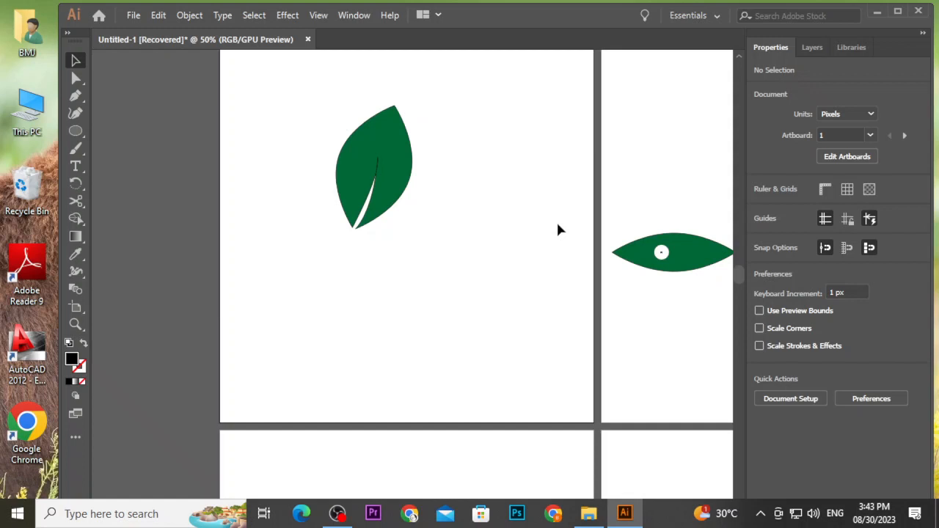
Draw an ellipse about 137 × 204 px on the third artboard with the Ellipse tool.
scroll(556, 230, down, 3)
scroll(435, 215, down, 4)
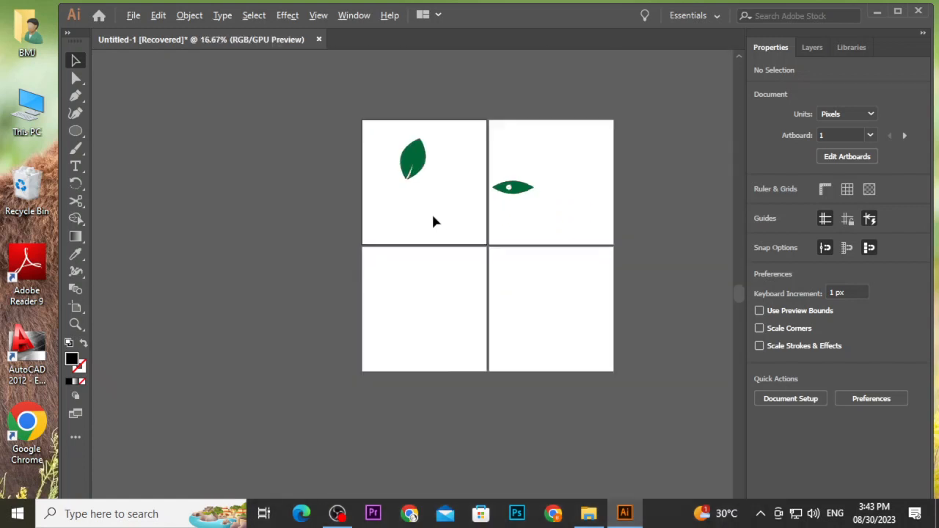
scroll(426, 300, up, 3)
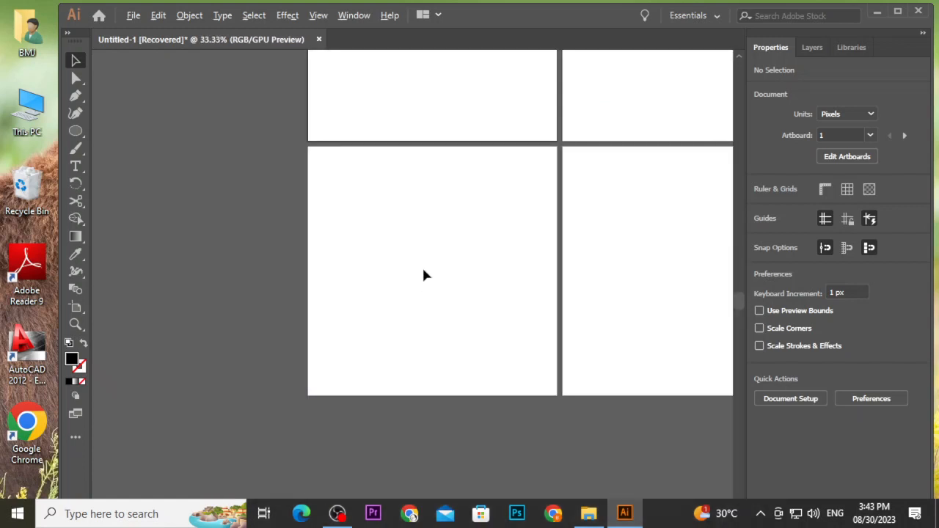
right_click(77, 132)
click(117, 148)
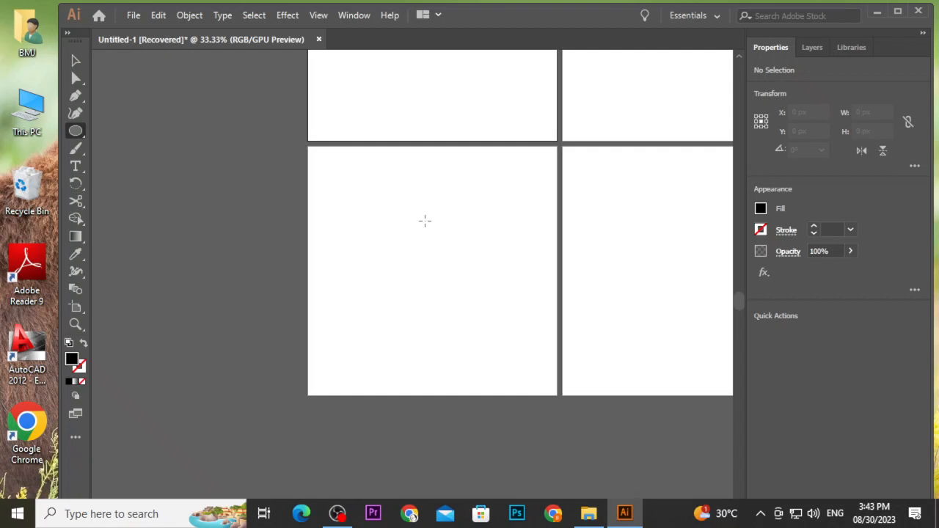
scroll(425, 221, up, 1)
scroll(429, 213, down, 2)
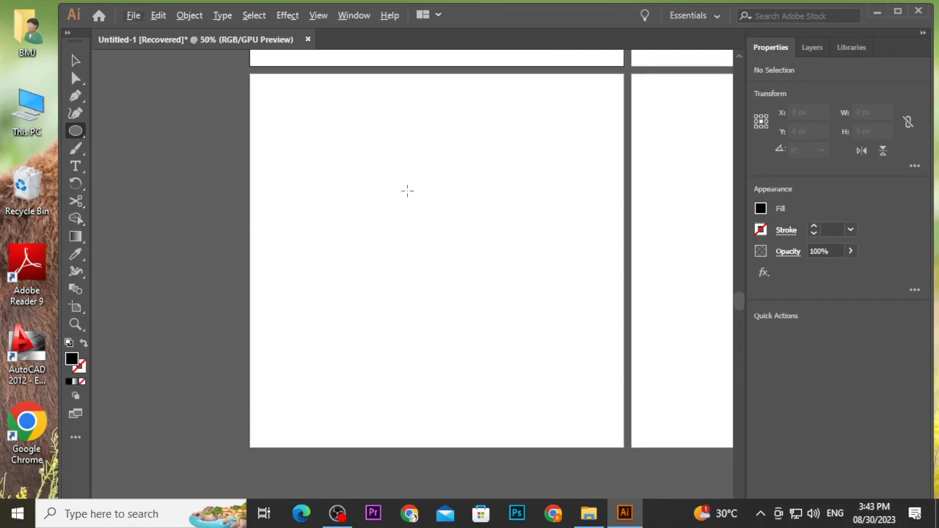
drag(406, 176, 454, 246)
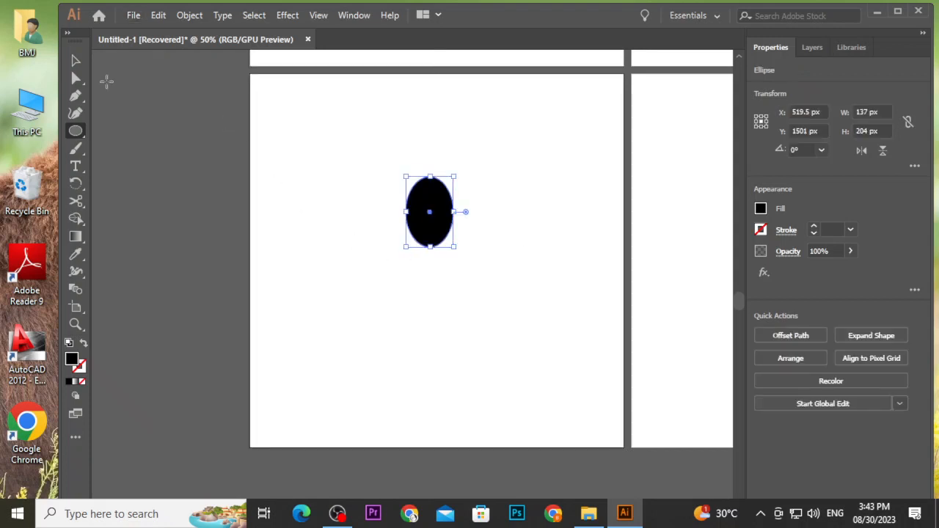
Fill the new ellipse with a dark brown swatch.
click(74, 61)
click(337, 172)
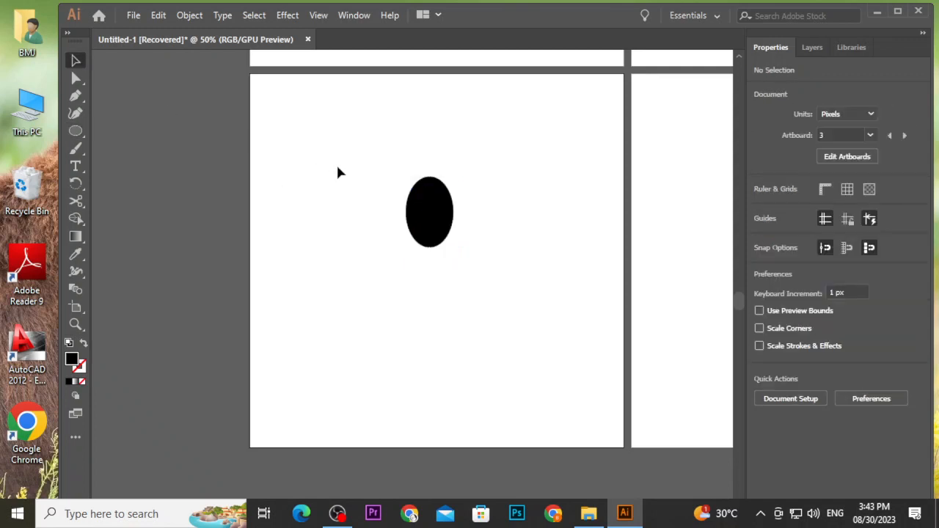
scroll(430, 220, up, 2)
click(441, 245)
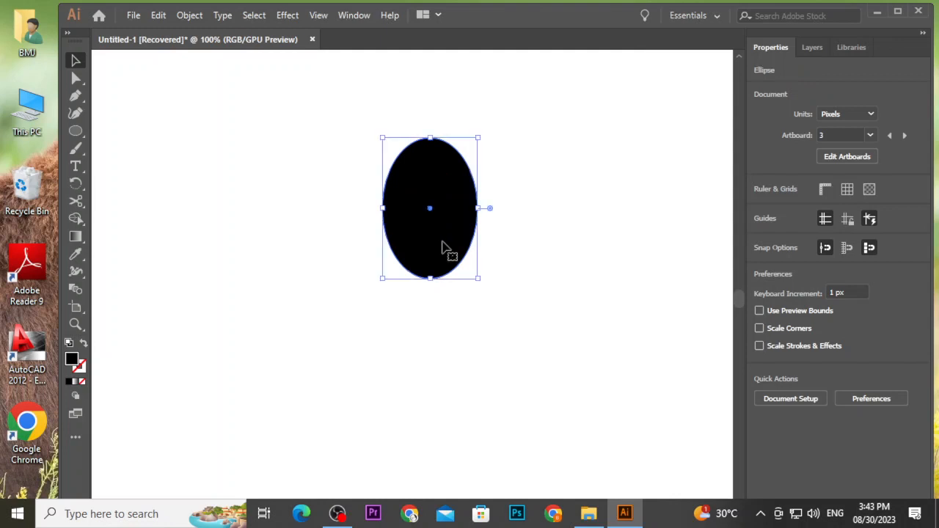
click(760, 208)
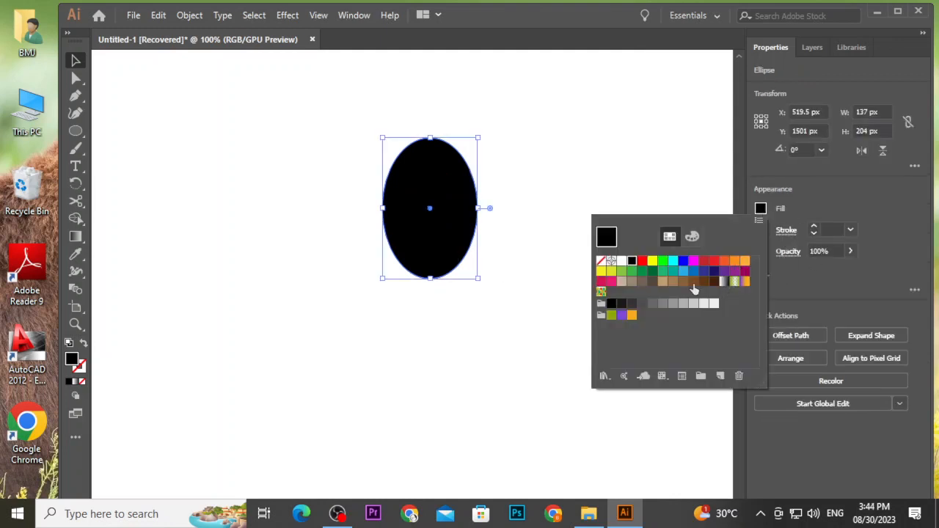
click(704, 284)
click(523, 198)
click(445, 208)
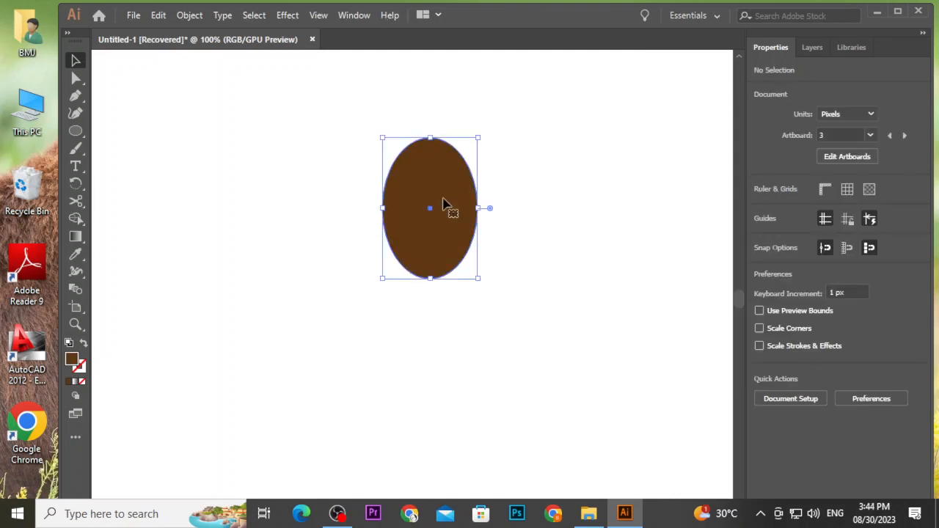
scroll(444, 203, up, 1)
scroll(445, 204, up, 1)
click(543, 182)
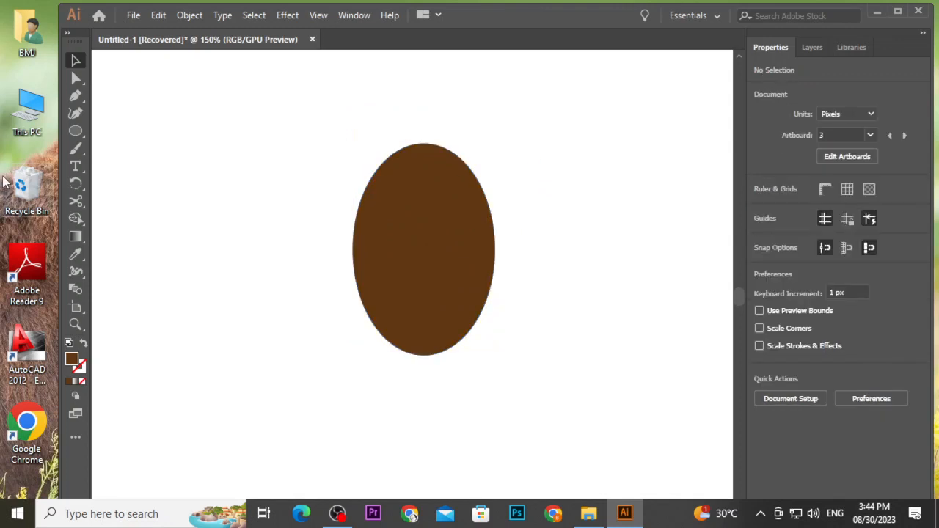
Draw a vertical line about 233 px long down the ellipse's centre and give it a 7 pt black stroke.
drag(76, 131, 117, 208)
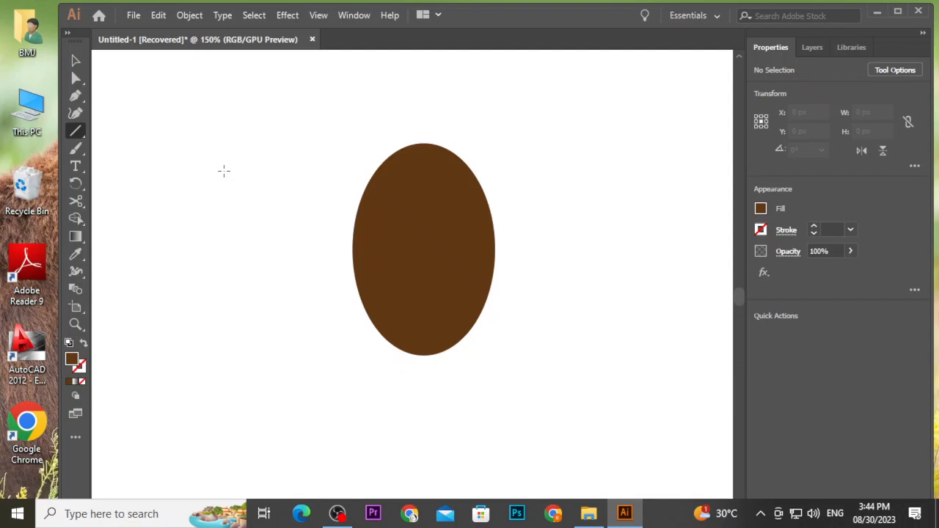
drag(423, 249, 424, 368)
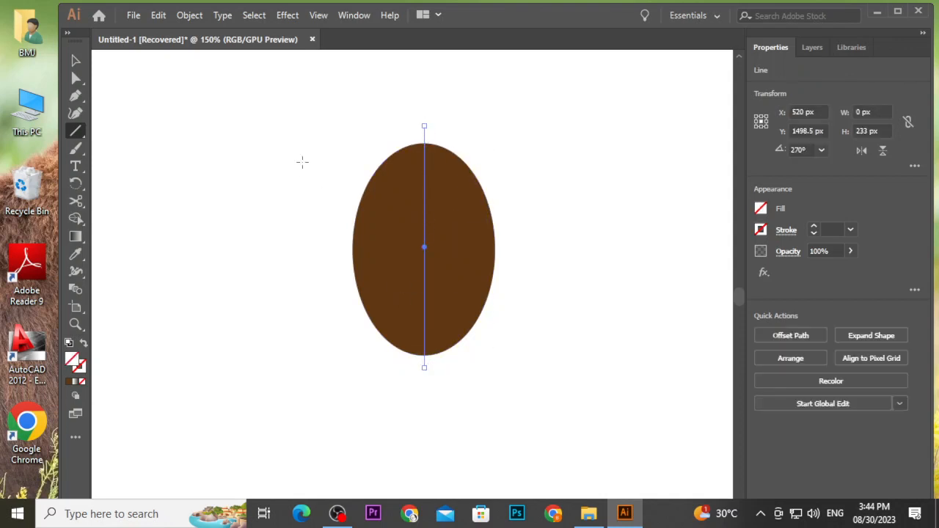
click(761, 230)
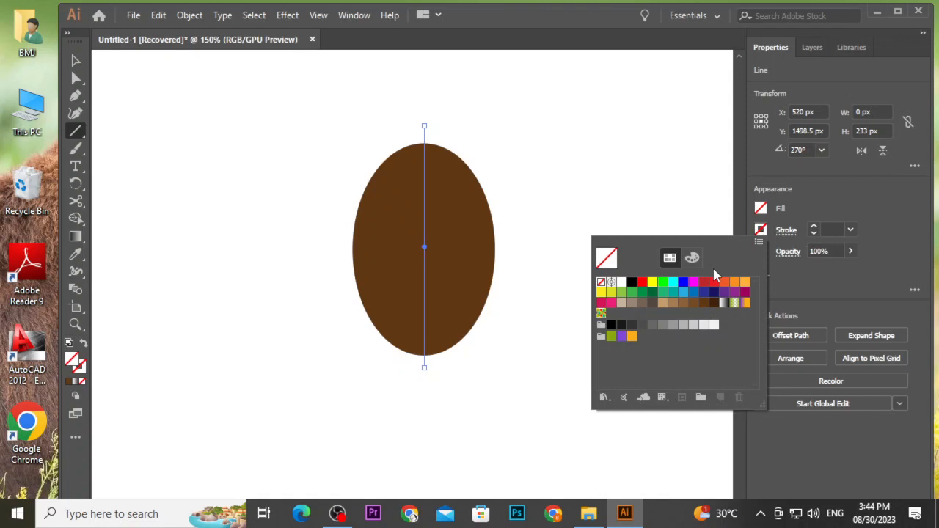
click(631, 283)
click(814, 228)
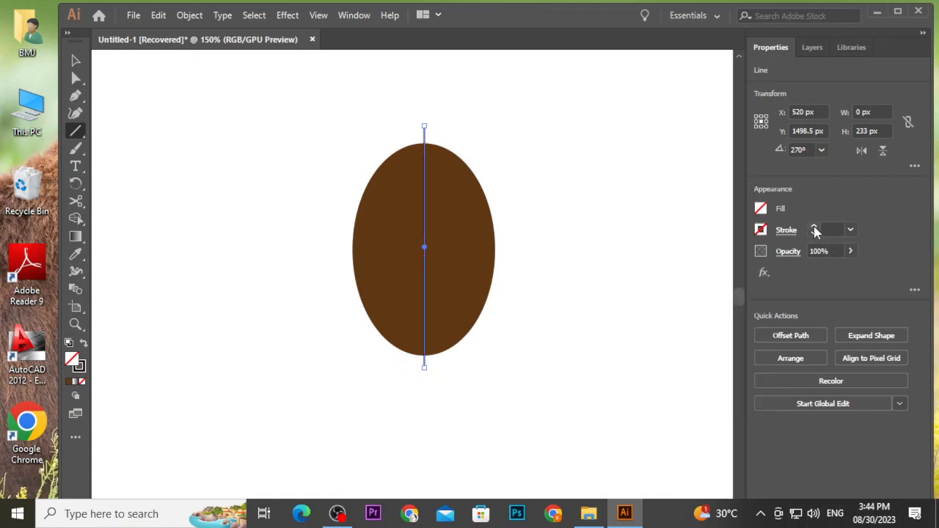
click(814, 227)
click(813, 227)
click(813, 228)
click(813, 228)
click(813, 228)
click(814, 227)
click(813, 228)
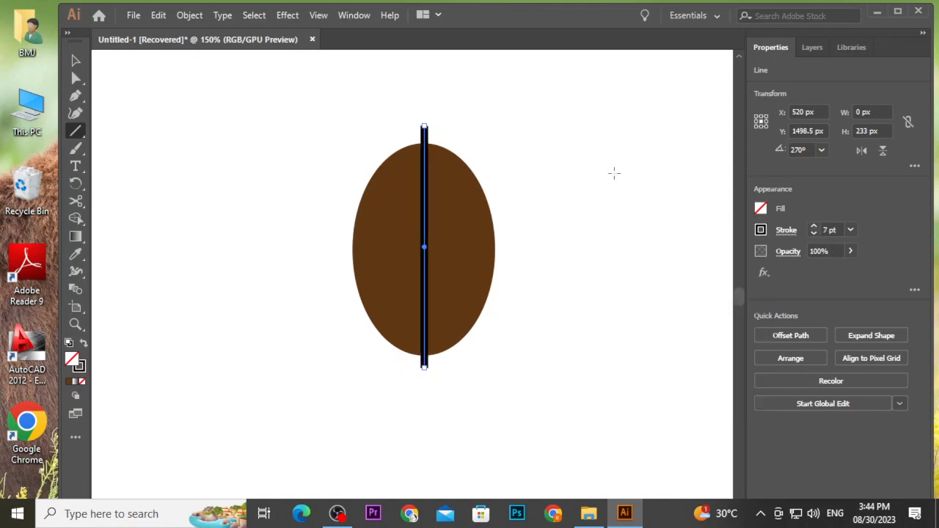
Apply a Zig Zag effect to the vertical line with 2 ridges per segment, smooth points and a 12 px size.
click(75, 60)
click(340, 151)
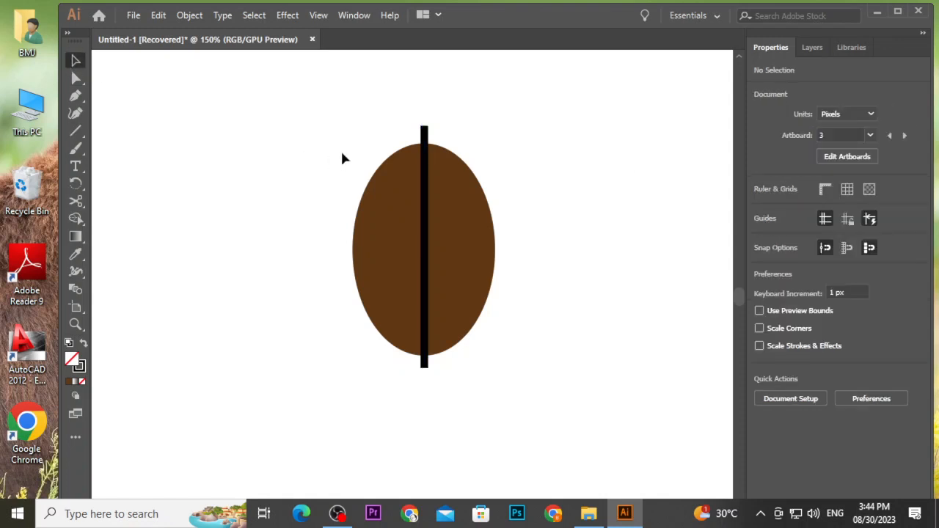
click(424, 160)
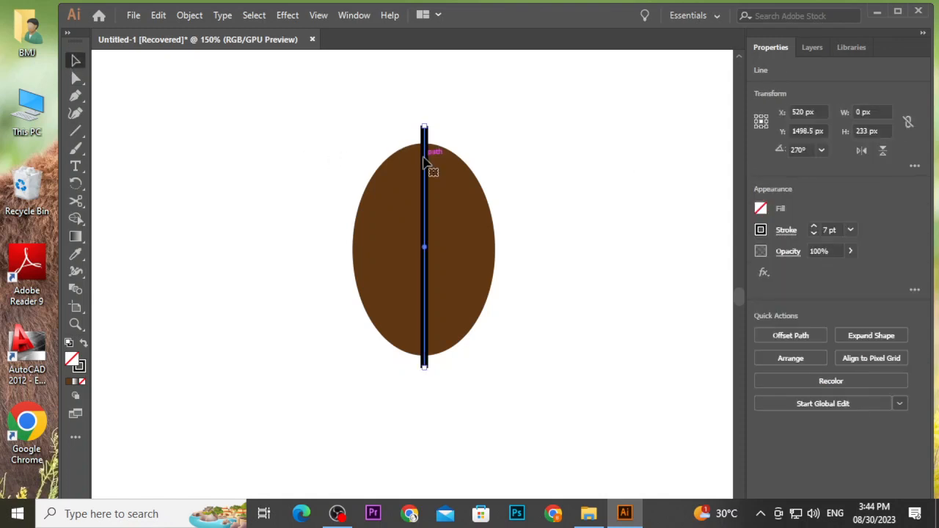
click(290, 15)
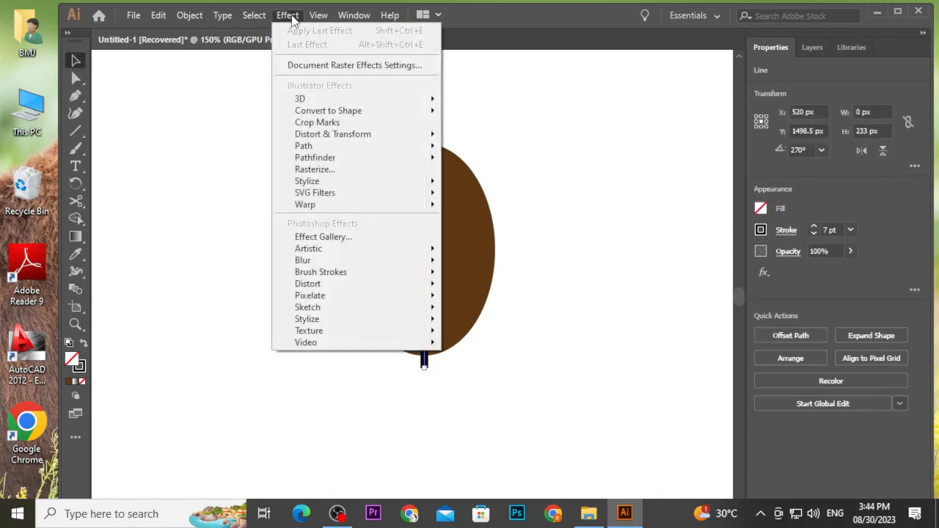
mouse_move(421, 141)
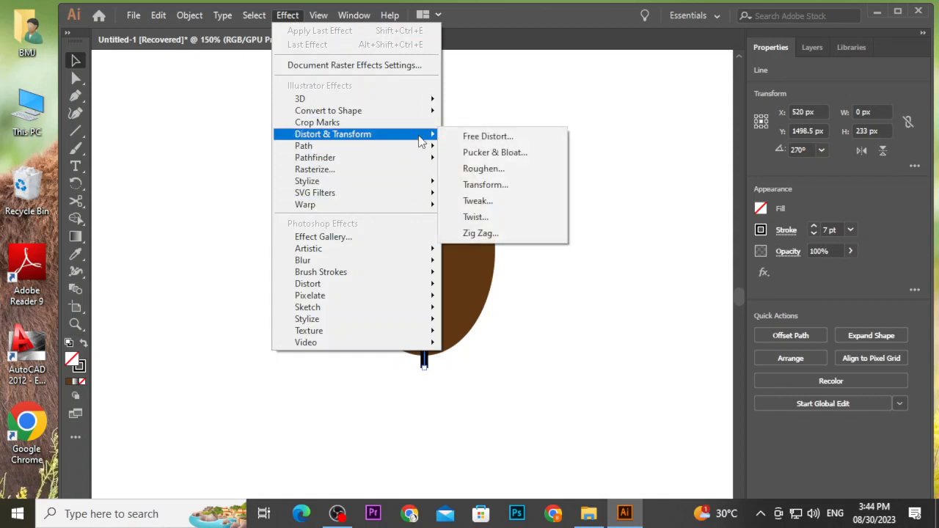
click(498, 233)
drag(499, 153, 650, 132)
click(538, 317)
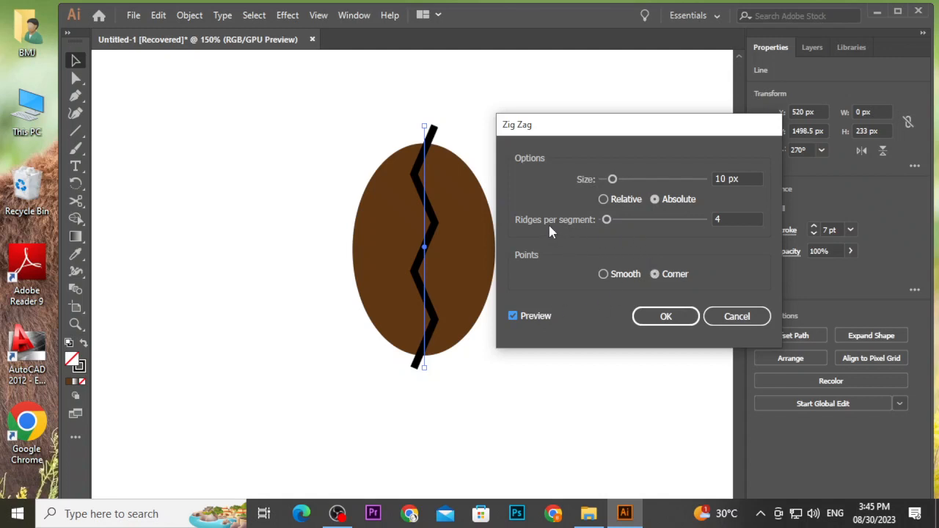
double_click(717, 220)
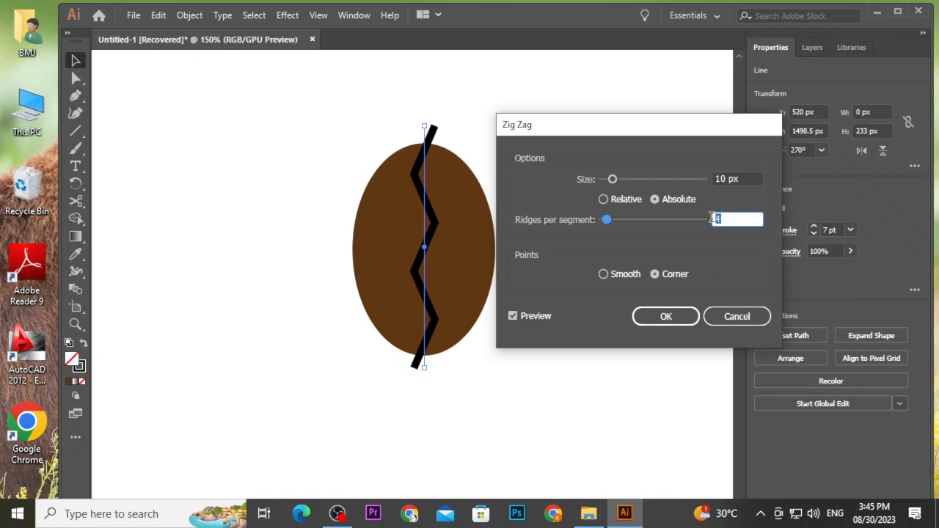
text(2)
click(614, 276)
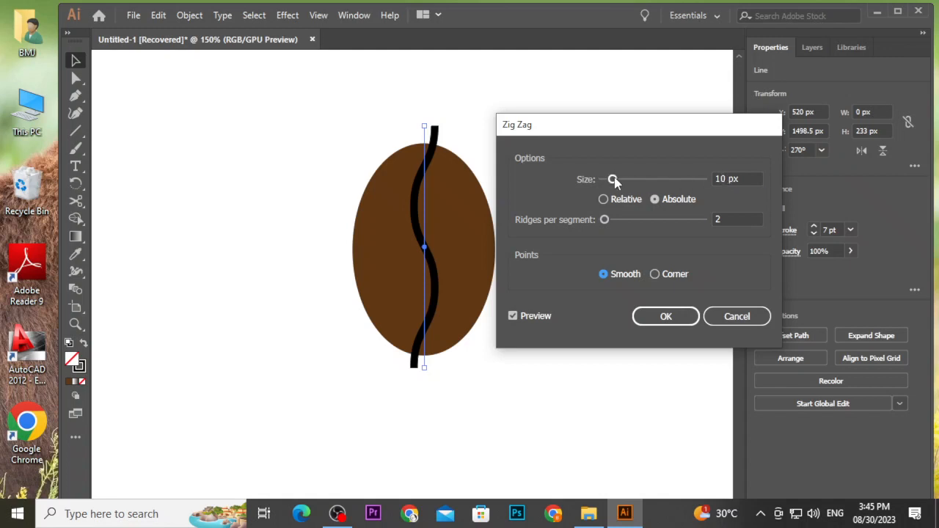
mouse_move(615, 181)
mouse_down()
mouse_move(626, 183)
mouse_move(615, 183)
mouse_up()
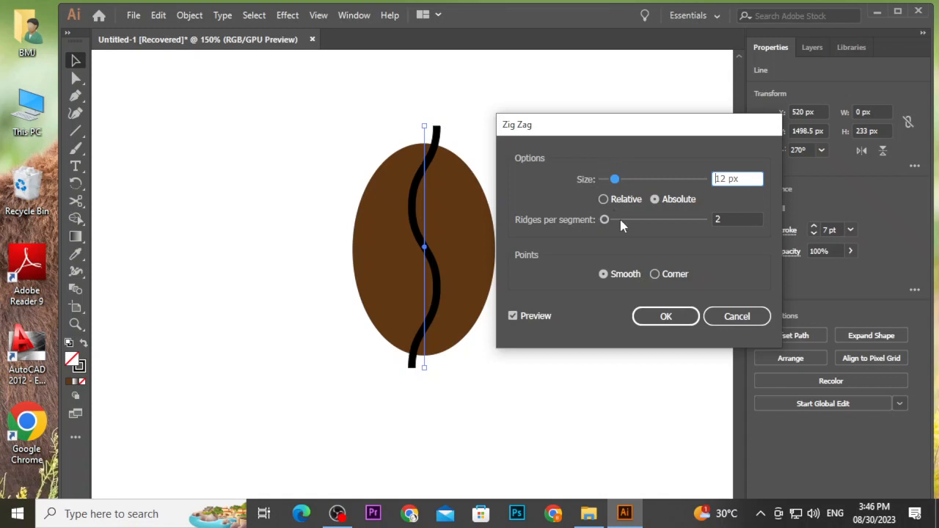
click(657, 323)
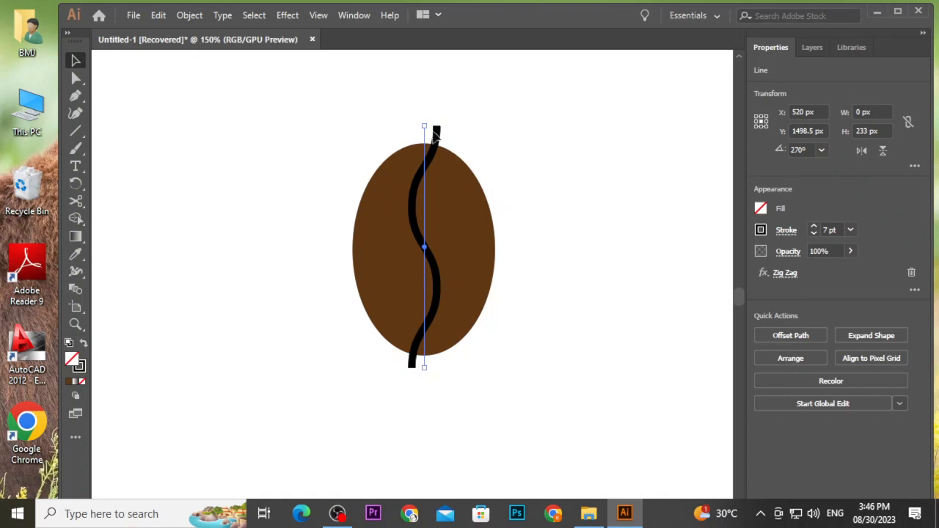
Stretch the wavy line so its ends extend past the top and bottom of the ellipse.
drag(434, 133, 415, 128)
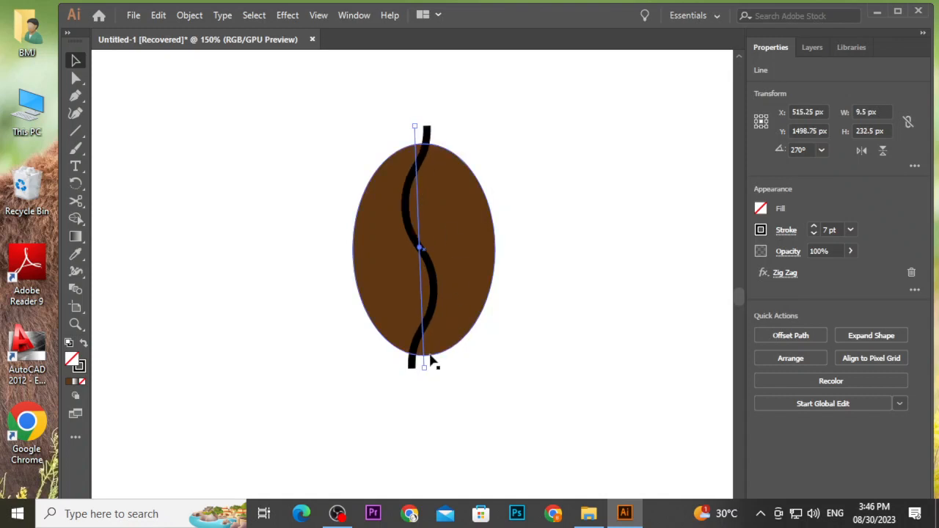
drag(424, 366, 432, 371)
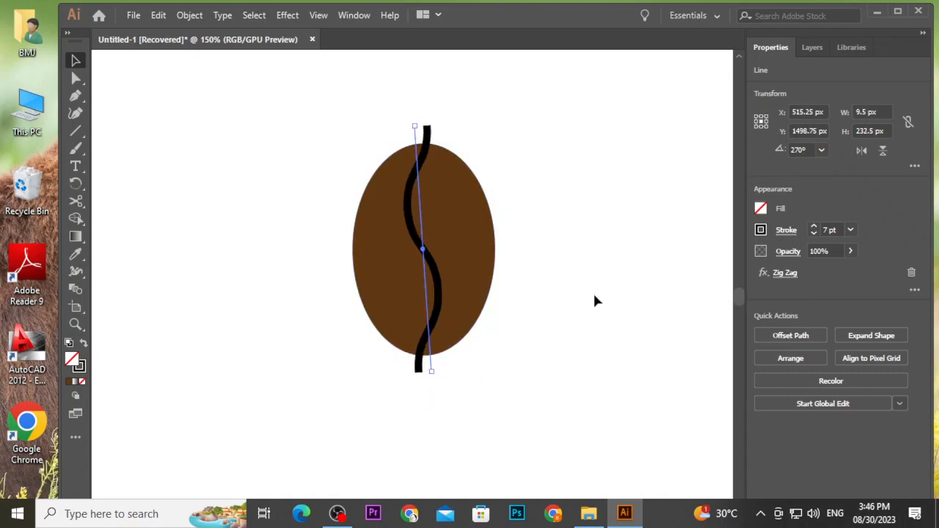
click(595, 164)
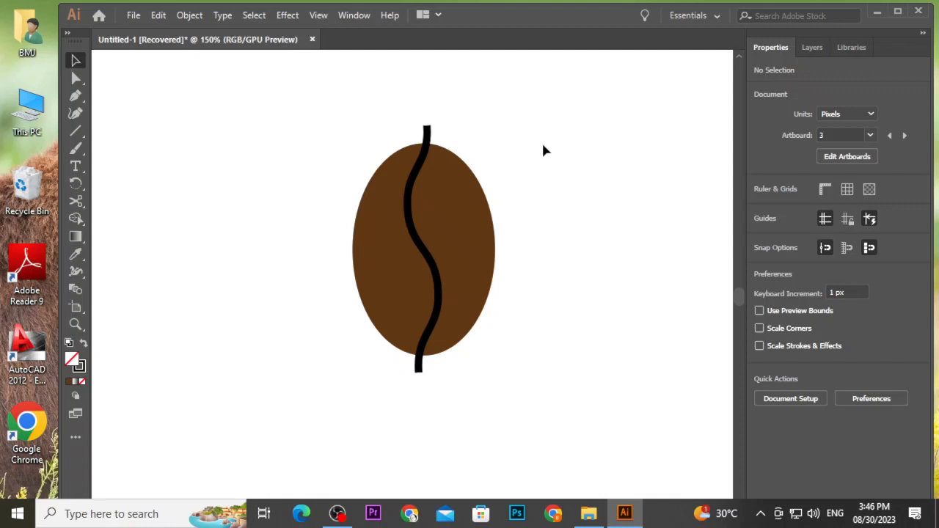
Change the wavy line's stroke colour to white.
click(428, 138)
click(761, 230)
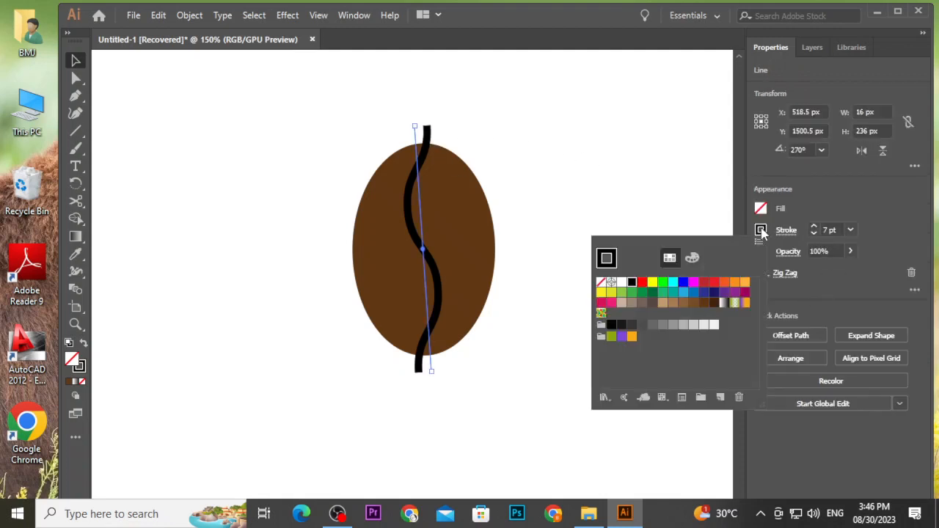
click(621, 282)
click(541, 178)
click(612, 197)
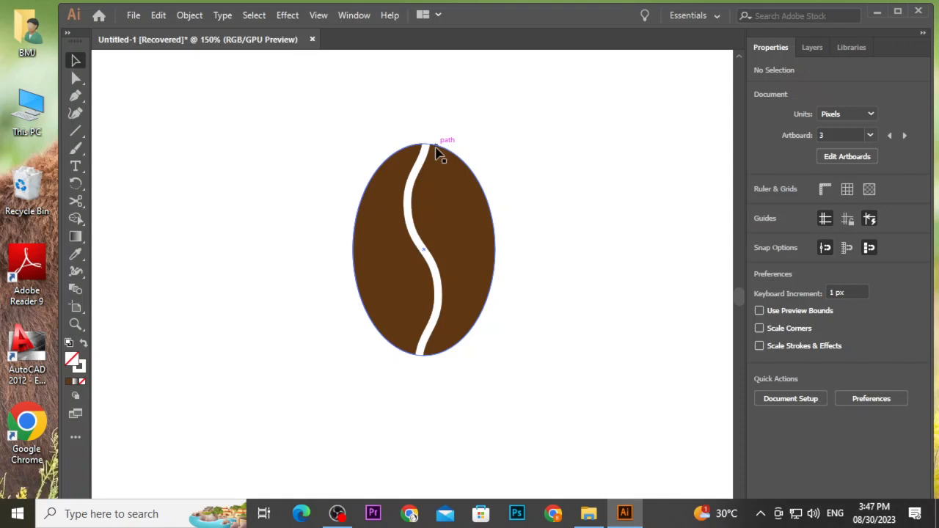
Try to subtract the wavy line from the ellipse with Pathfinder Minus Front, and undo it.
click(430, 148)
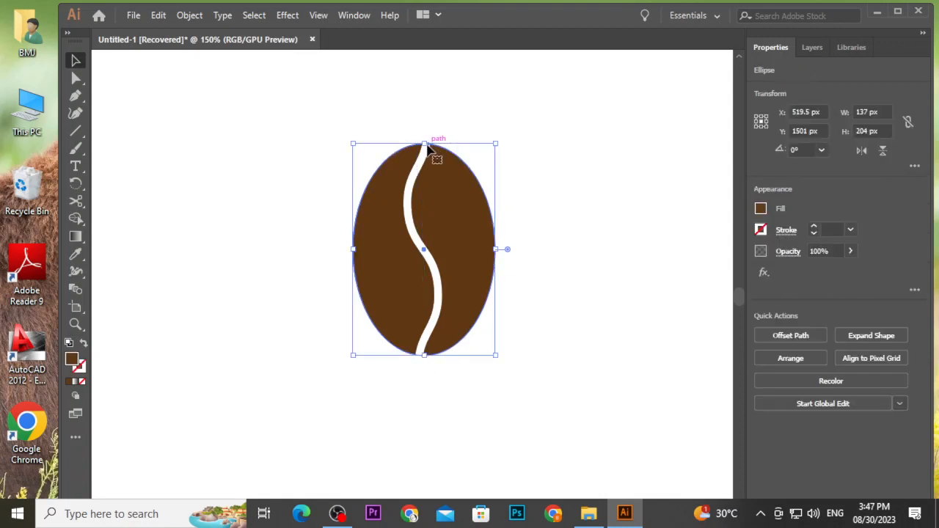
click(421, 151)
click(446, 114)
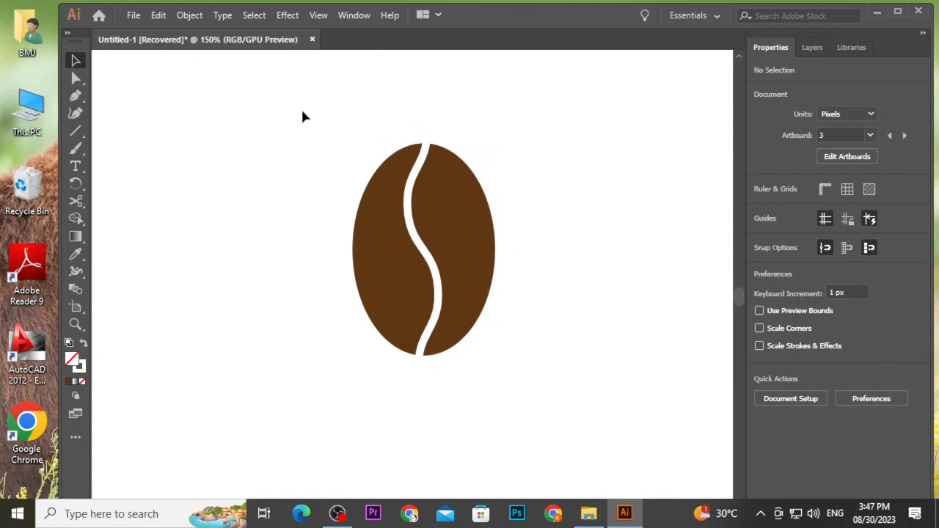
drag(303, 114, 559, 263)
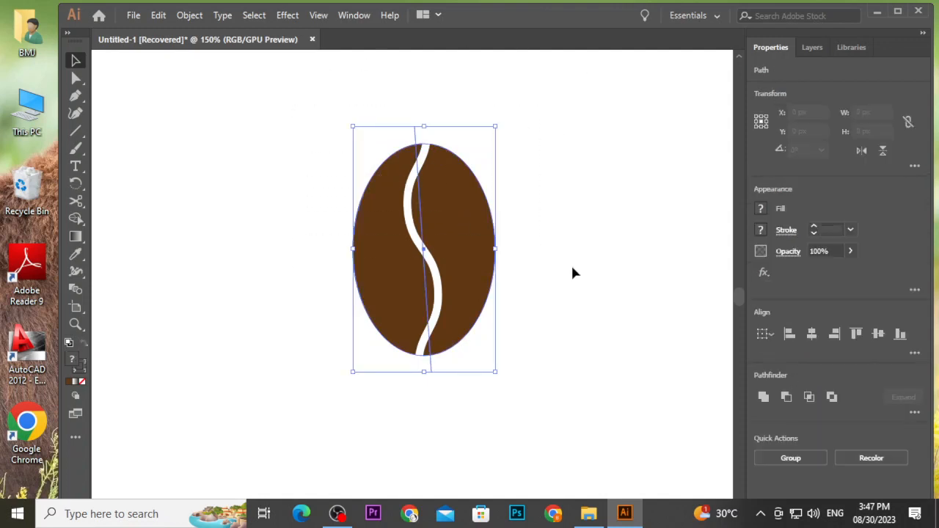
click(786, 397)
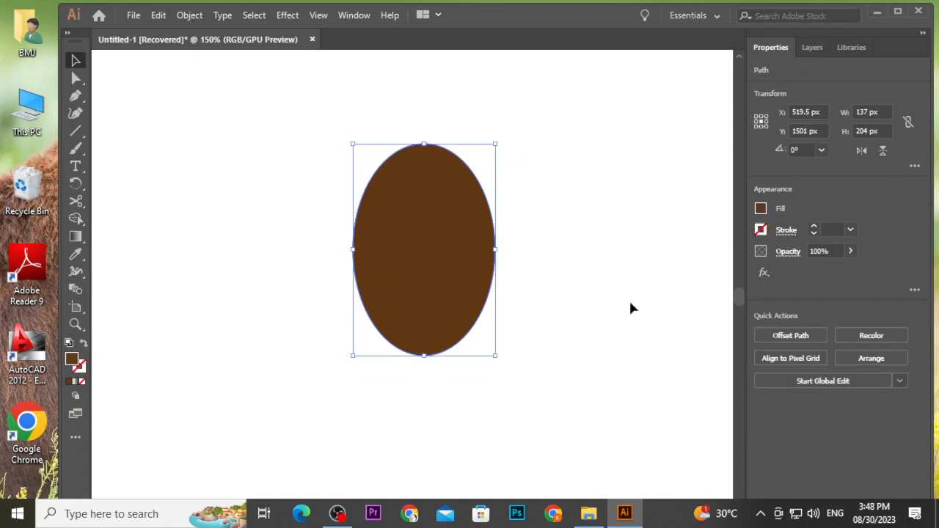
key(ctrl+z)
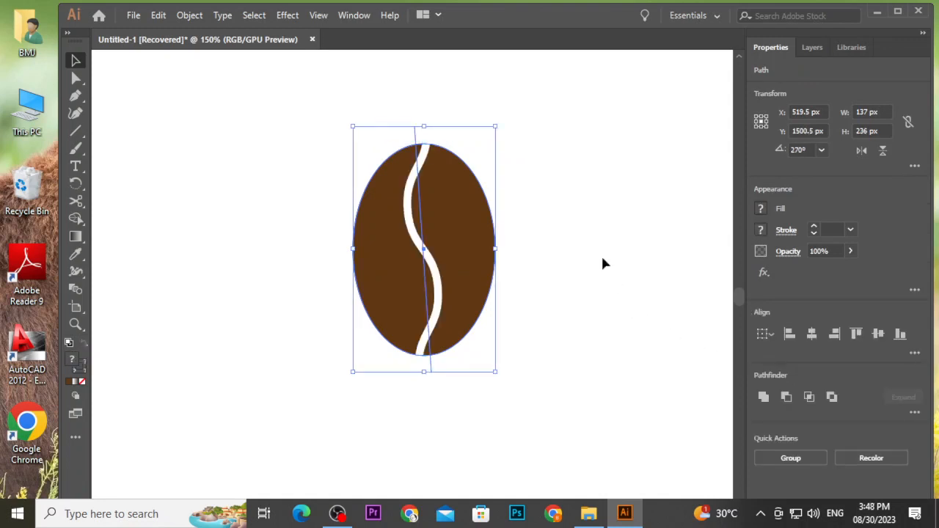
click(602, 259)
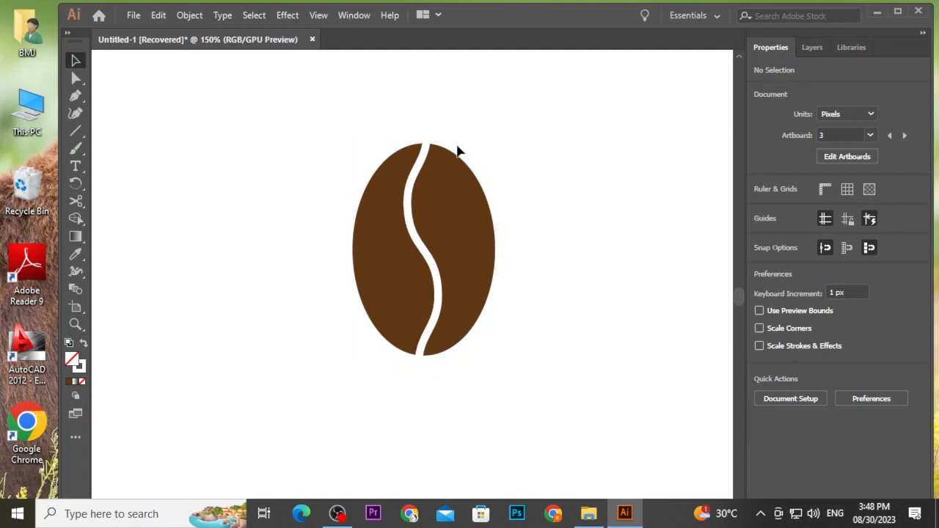
Convert the wavy line into a filled shape with Outline Stroke.
click(424, 163)
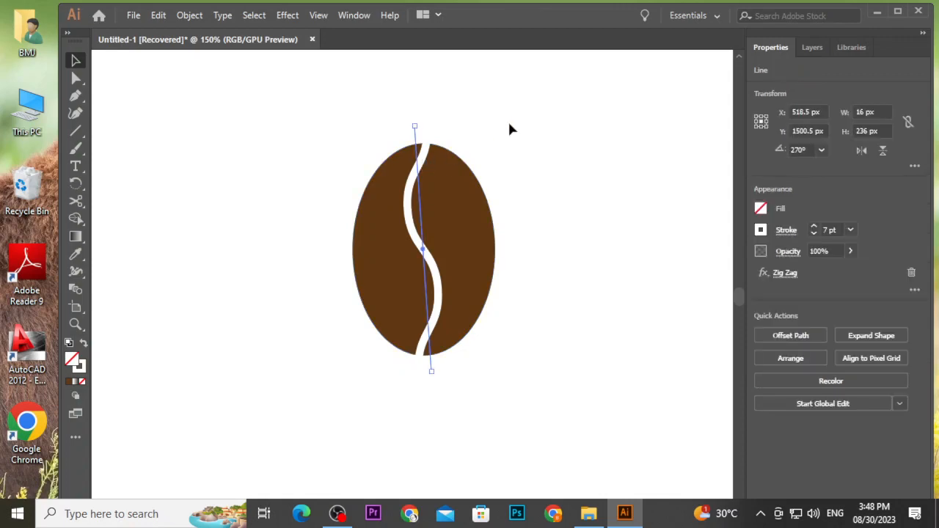
click(189, 14)
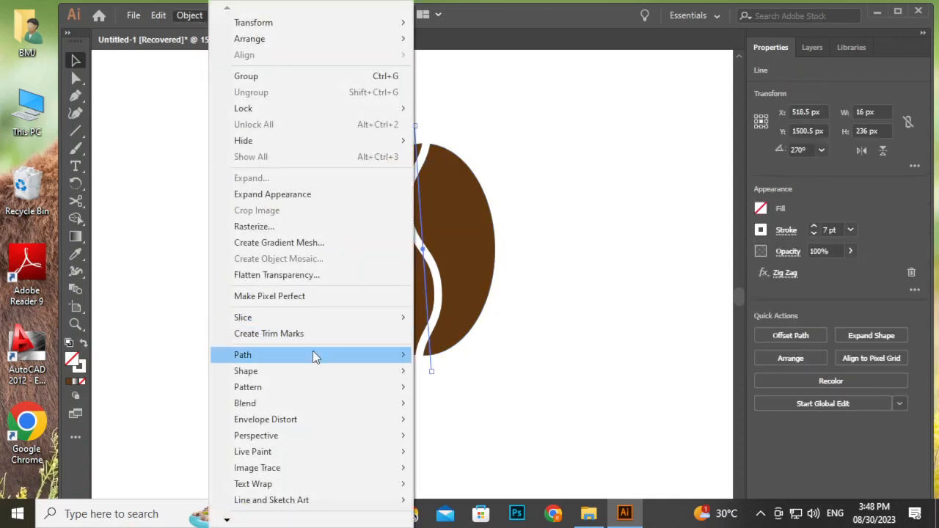
mouse_move(314, 352)
click(510, 210)
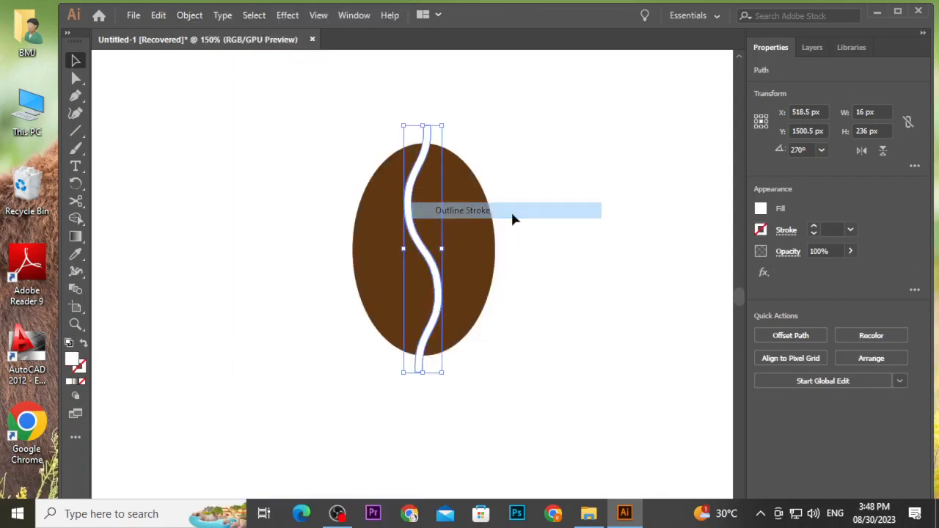
Select the ellipse and the outlined wave together and cut the wave out with Pathfinder Minus Front.
drag(335, 142, 499, 254)
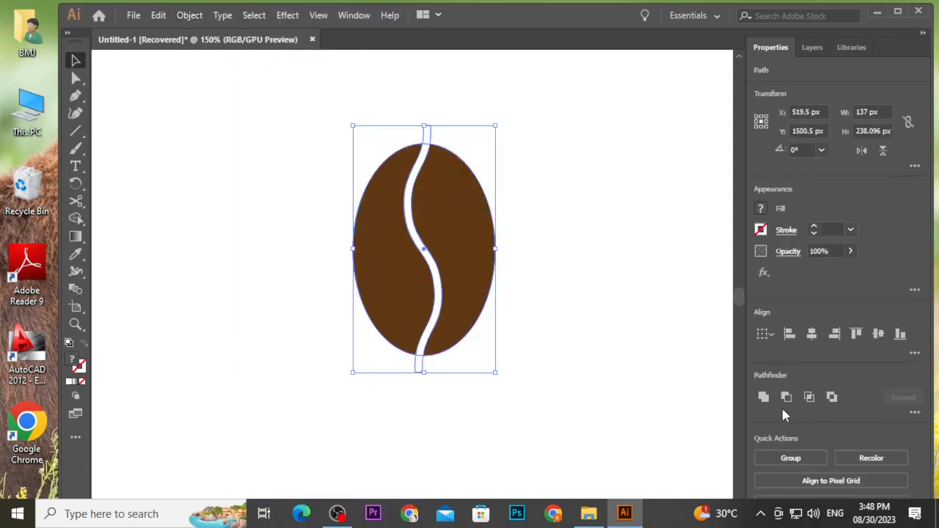
click(784, 397)
click(609, 263)
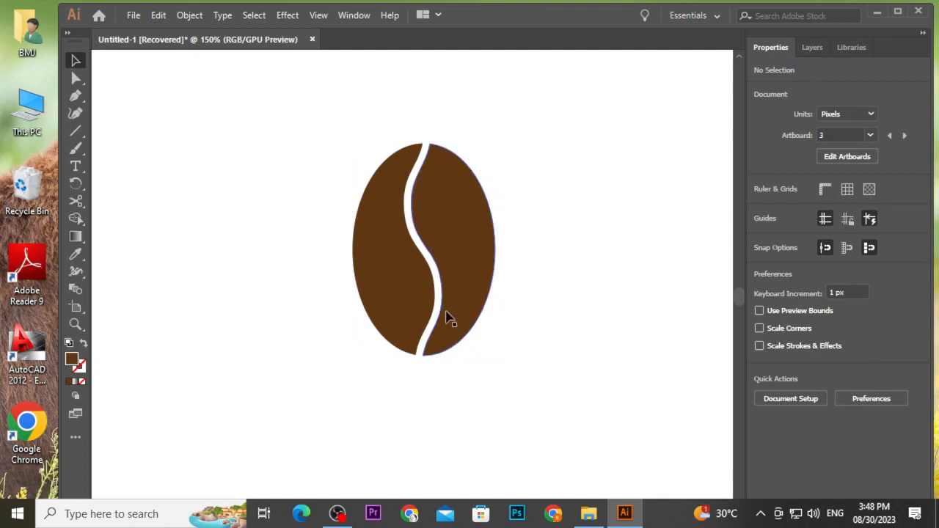
Move the finished coffee bean to the right on the artboard.
drag(444, 316, 516, 299)
click(673, 295)
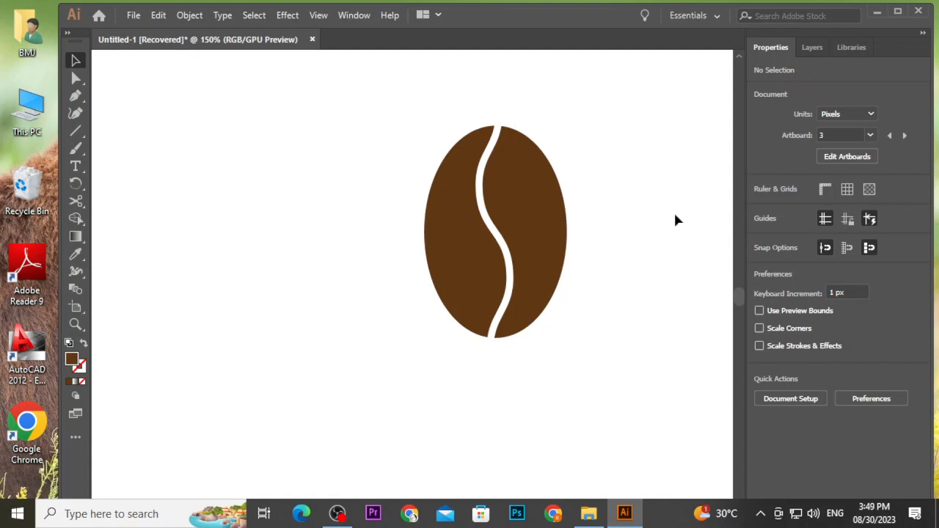
Draw a second brown ellipse about 135 × 201 px to the left of the coffee bean.
scroll(630, 209, up, 1)
scroll(631, 209, down, 3)
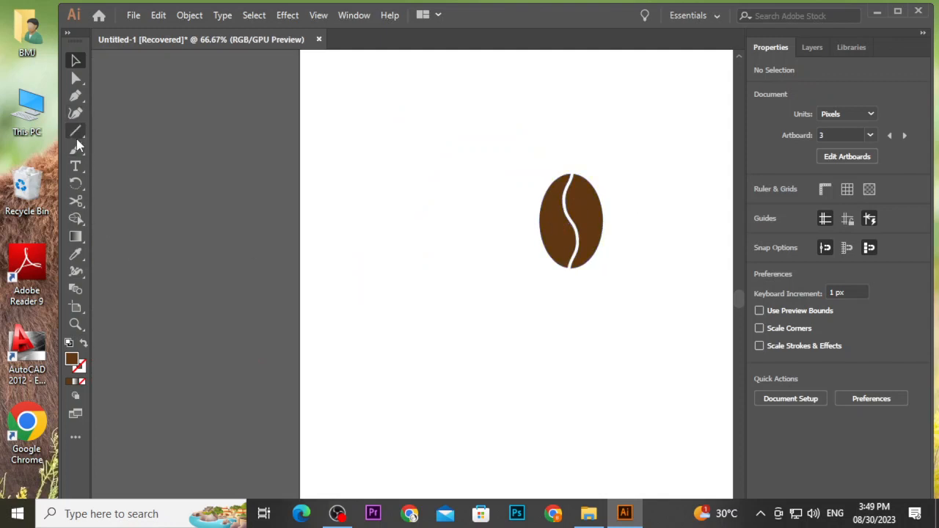
drag(76, 132, 108, 144)
drag(392, 169, 455, 263)
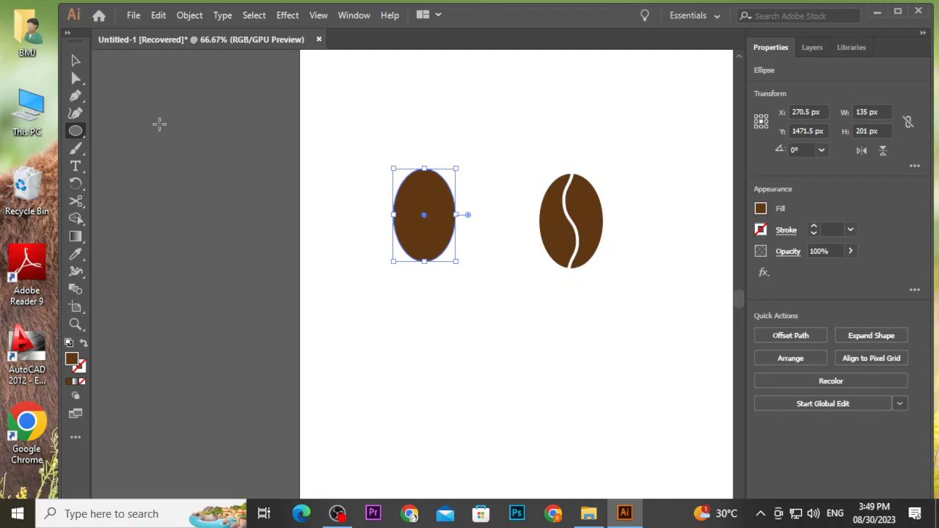
Draw a vertical line about 266 px long down the centre of the new ellipse.
right_click(83, 134)
click(145, 199)
click(76, 60)
click(495, 125)
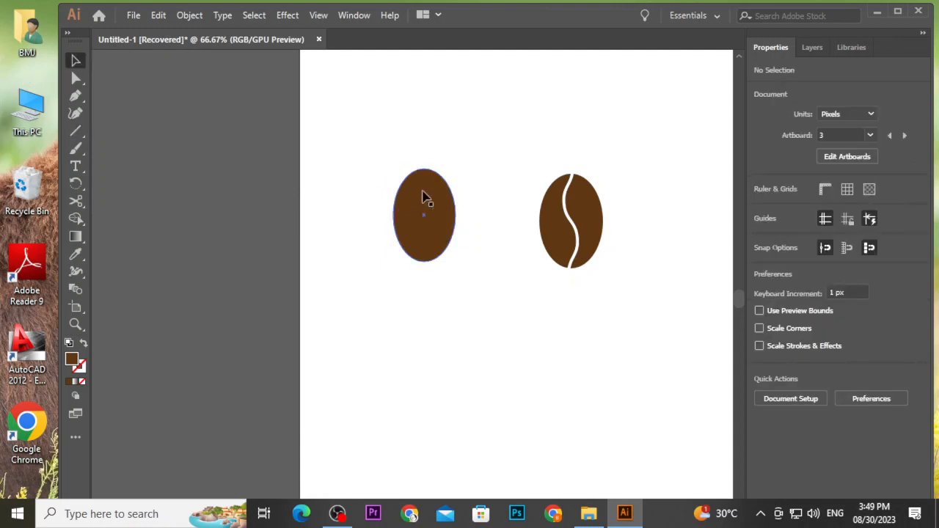
scroll(426, 168, up, 2)
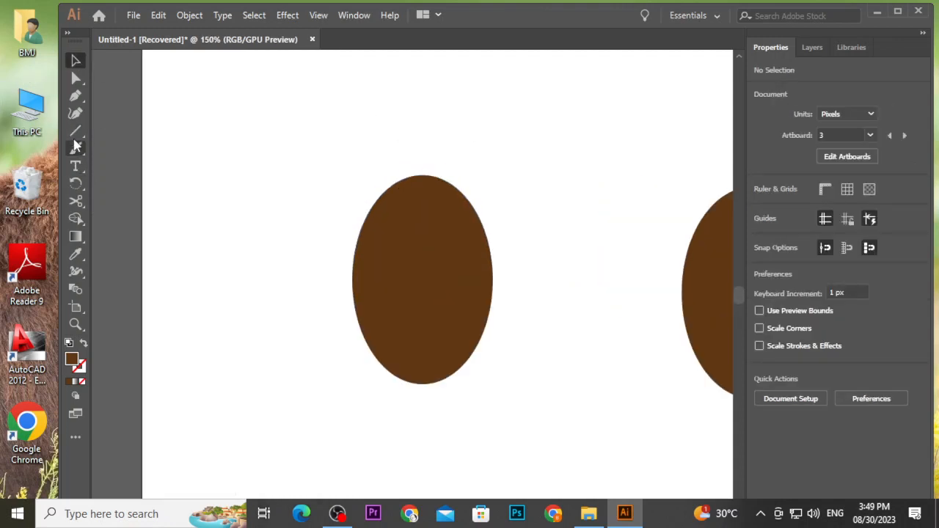
click(75, 131)
drag(423, 137, 422, 412)
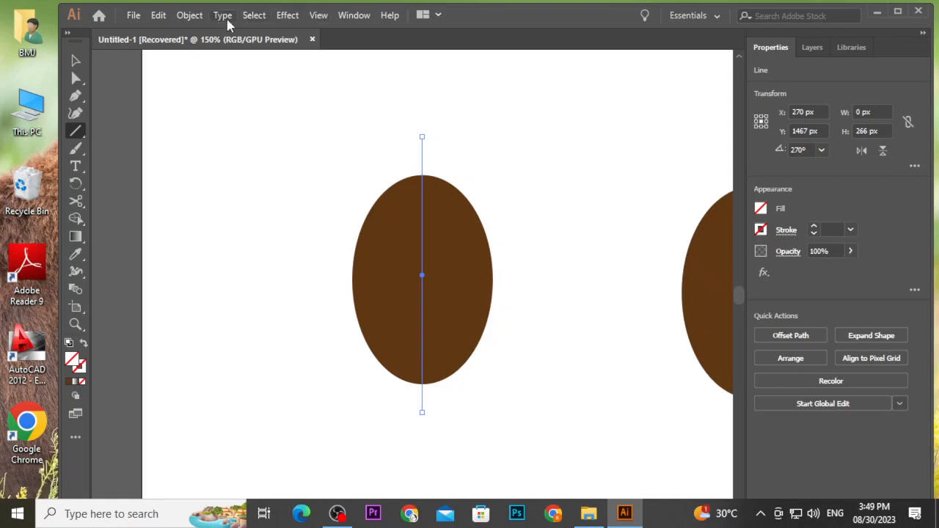
click(289, 16)
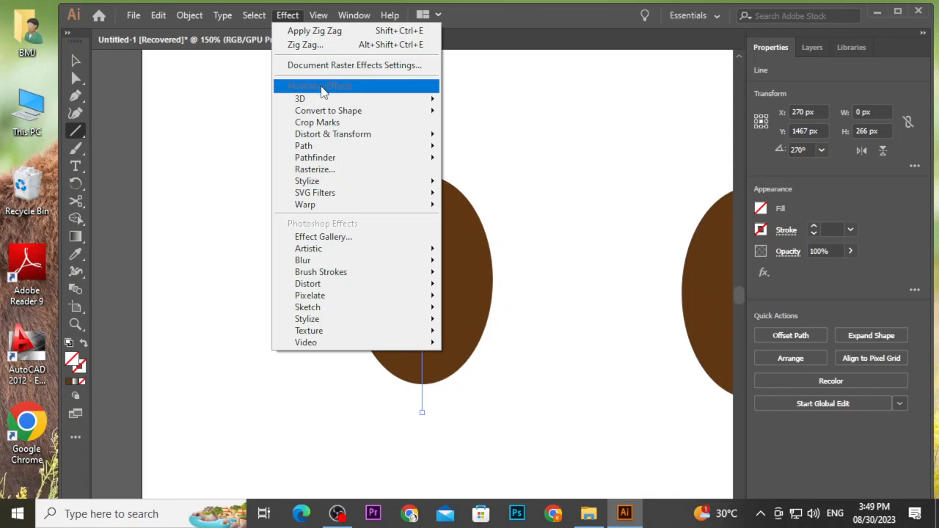
mouse_move(364, 196)
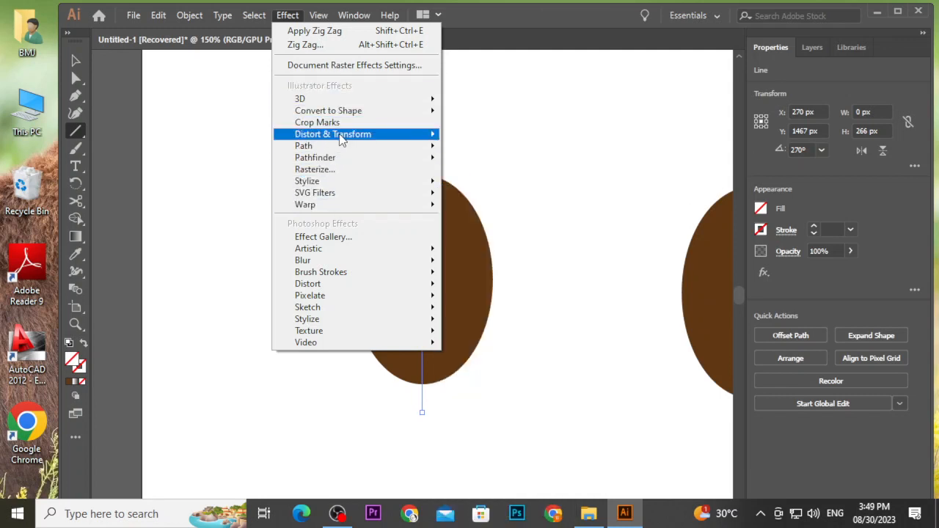
mouse_move(340, 140)
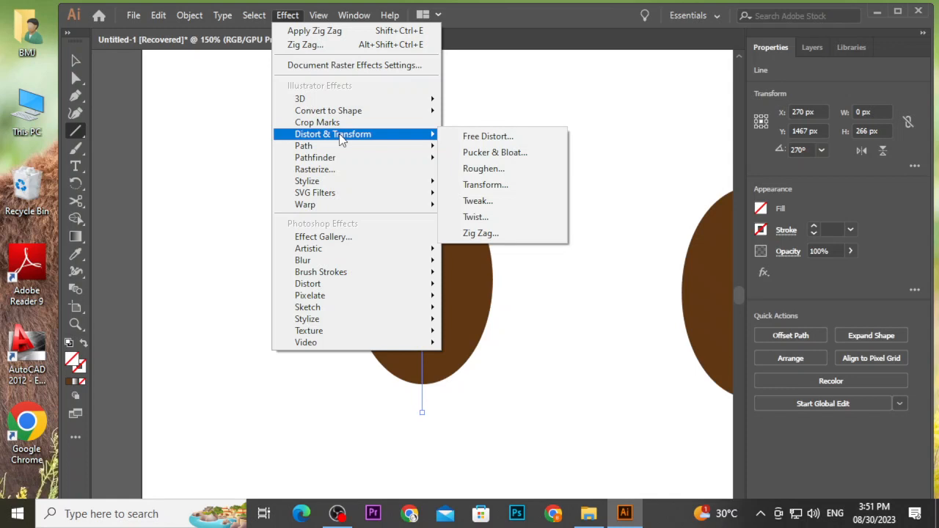
click(506, 234)
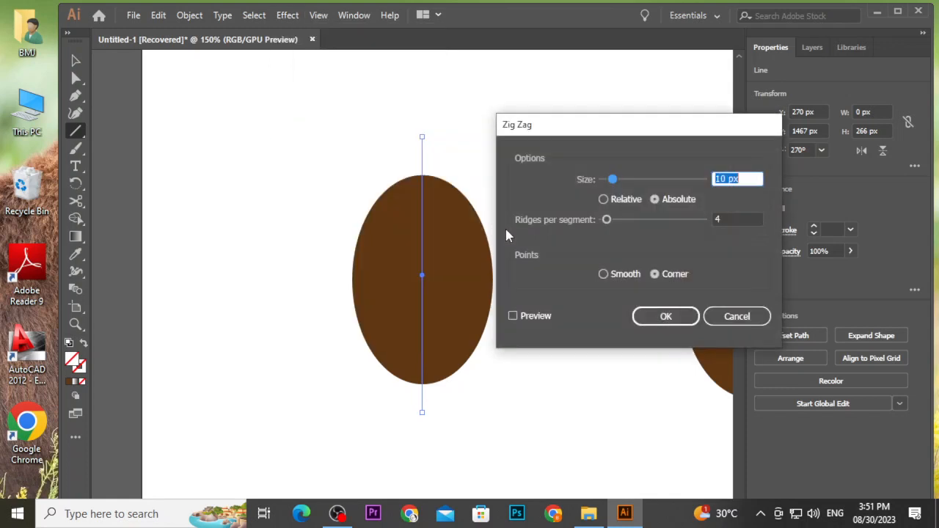
click(513, 318)
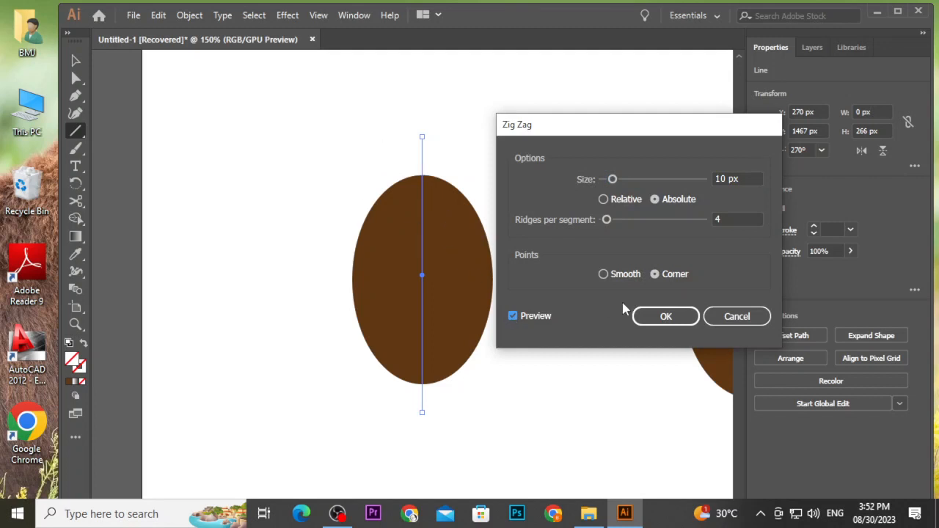
click(715, 316)
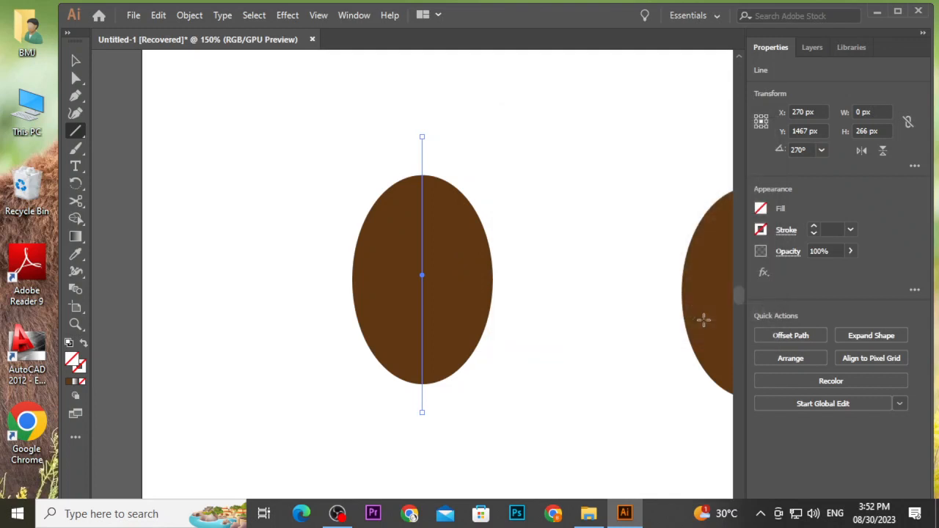
Give the vertical line a black stroke of 8 pt.
click(761, 231)
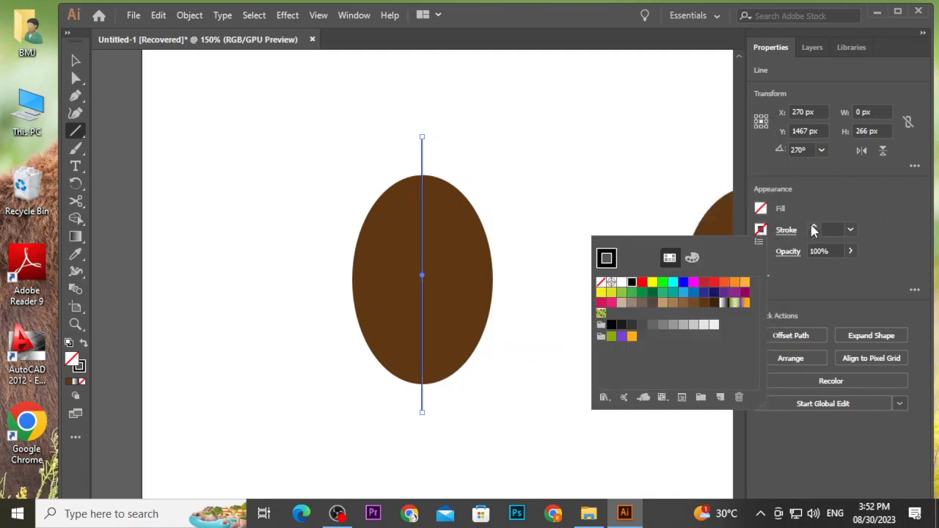
click(814, 228)
click(813, 227)
click(813, 228)
click(814, 227)
click(813, 228)
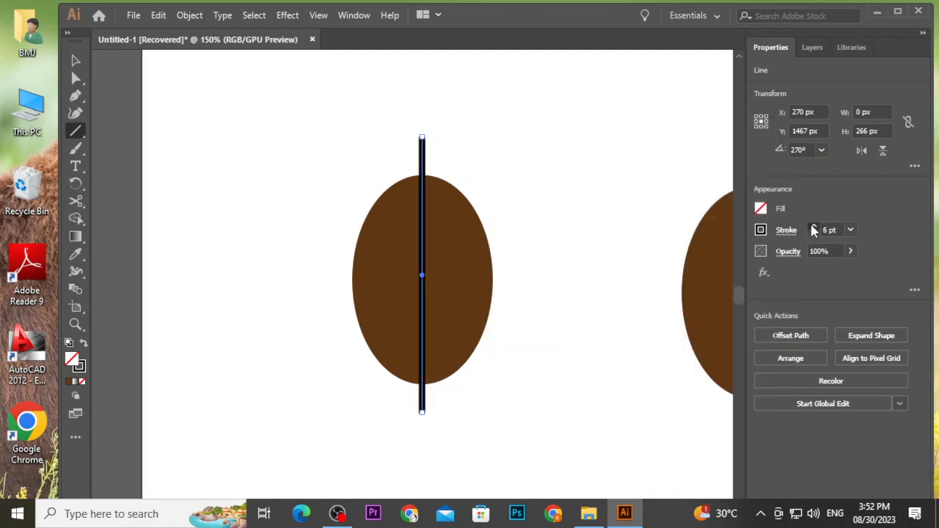
click(814, 227)
click(814, 228)
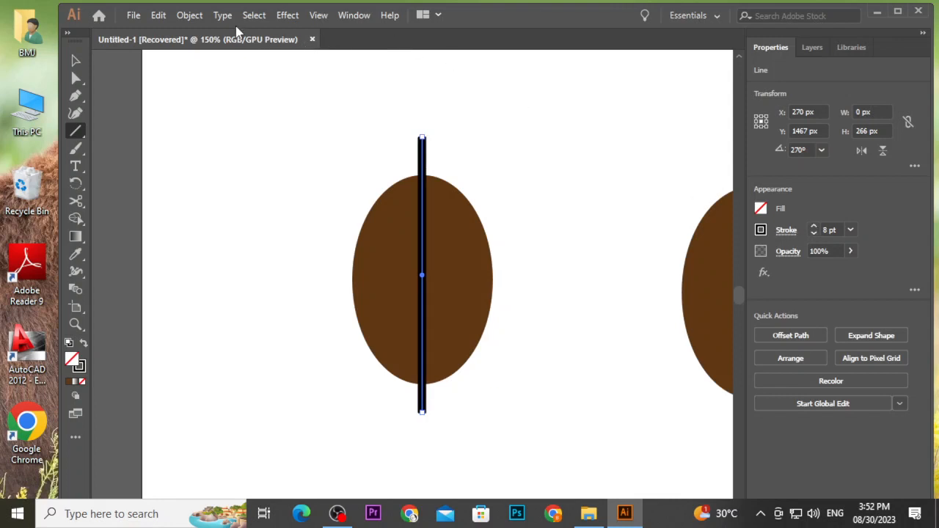
click(289, 17)
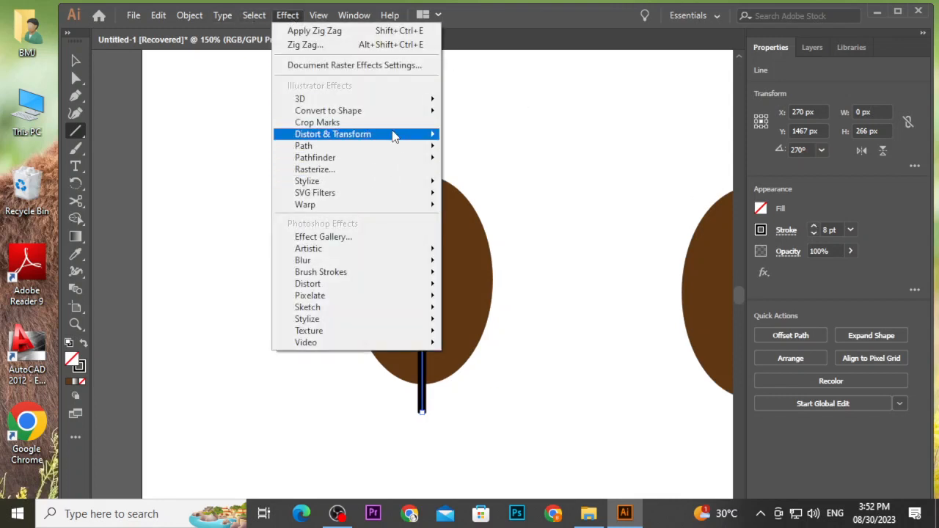
mouse_move(392, 136)
click(486, 234)
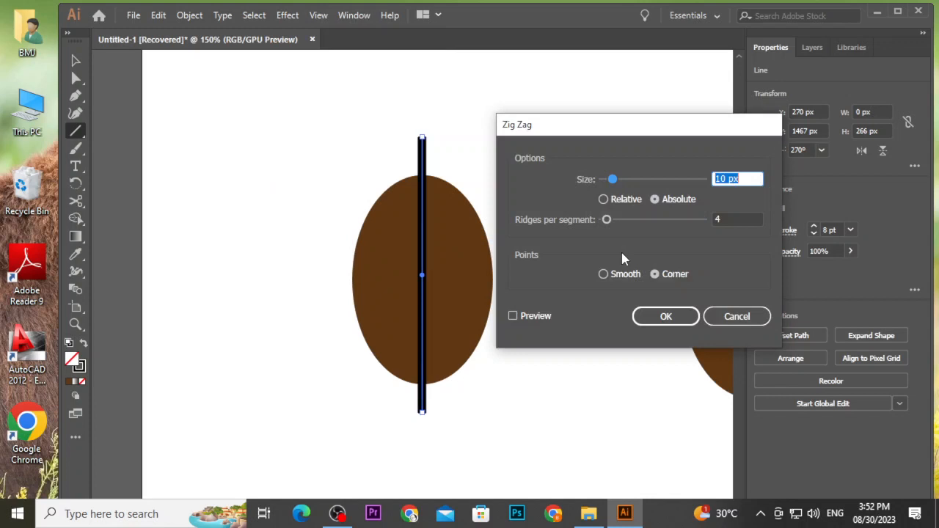
click(534, 323)
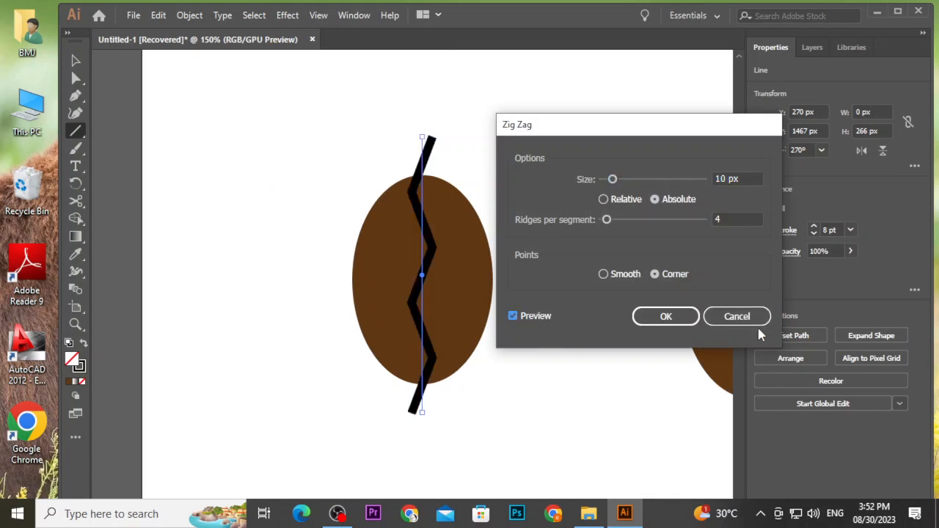
click(748, 323)
Delete the second brown ellipse together with the vertical line.
click(77, 59)
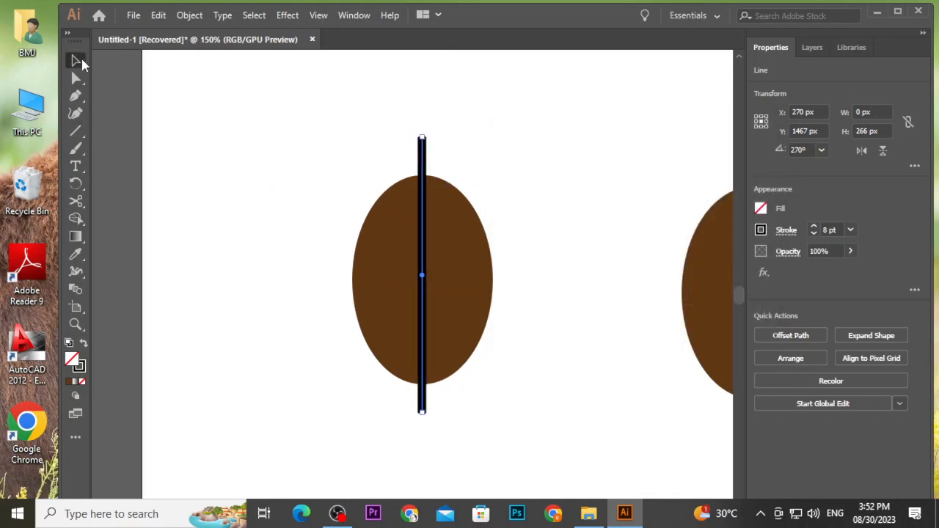
click(296, 112)
drag(357, 162, 493, 266)
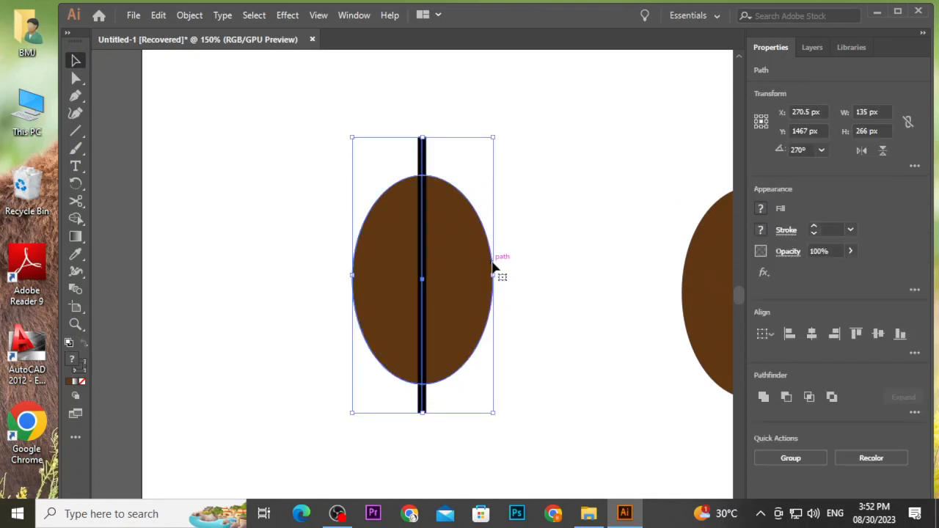
key(Delete)
Move the finished coffee bean up beside the green leaf on the first artboard.
scroll(492, 264, down, 5)
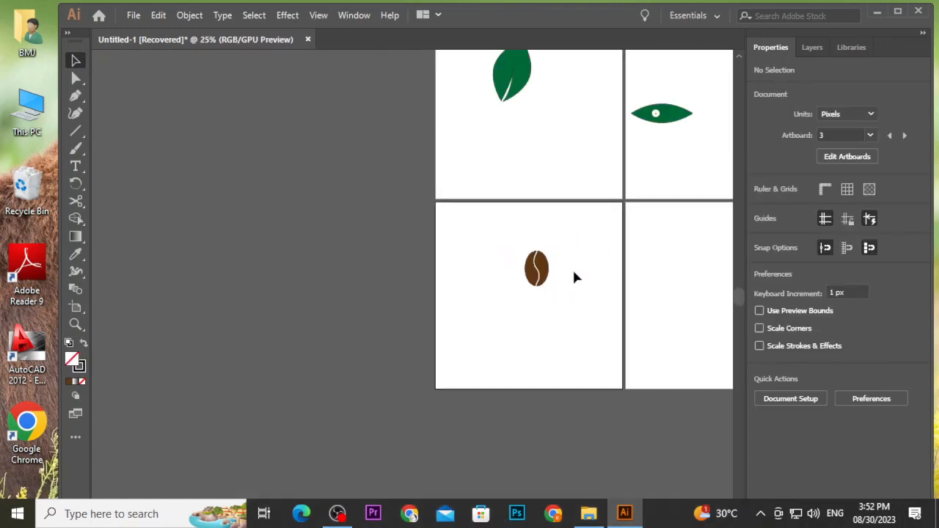
scroll(572, 268, up, 3)
click(511, 268)
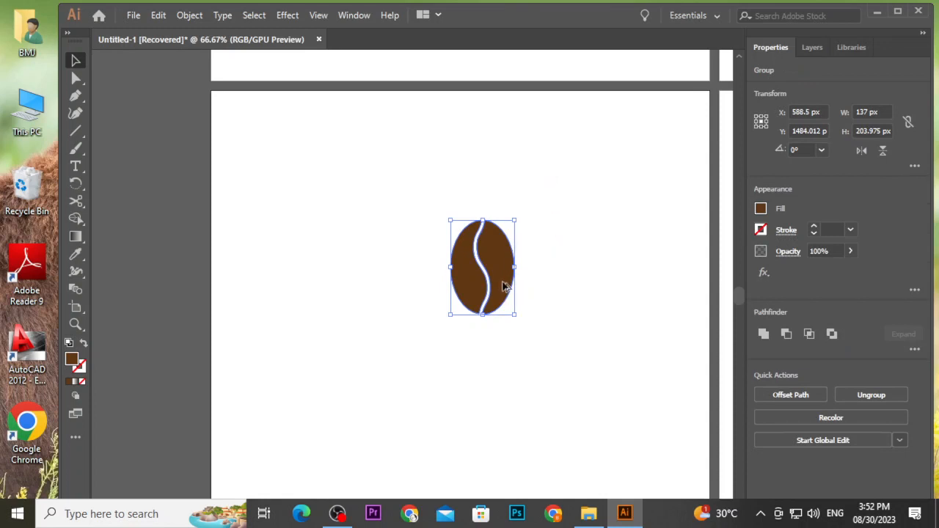
scroll(504, 287, down, 4)
drag(502, 287, 513, 168)
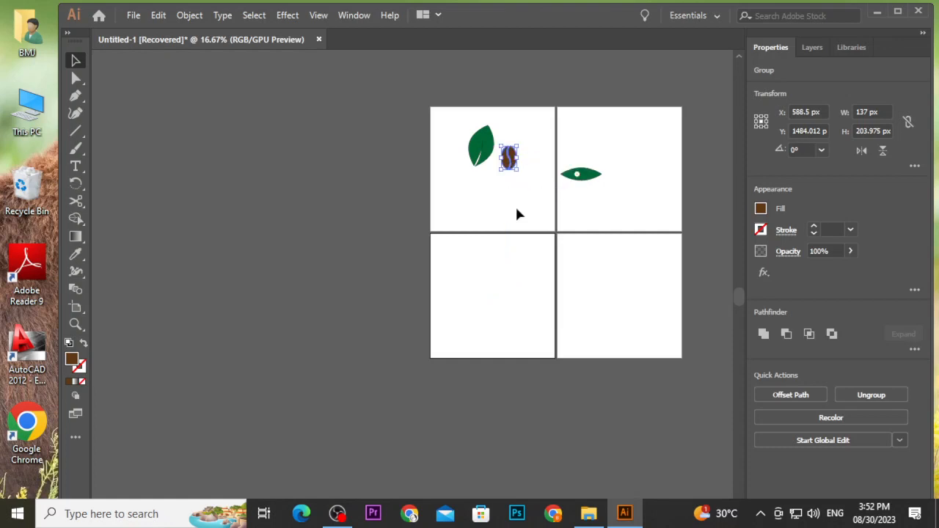
click(515, 205)
Draw a brown ellipse about 235 × 149 px below the leaf on the first artboard.
scroll(486, 173, up, 2)
scroll(486, 173, up, 1)
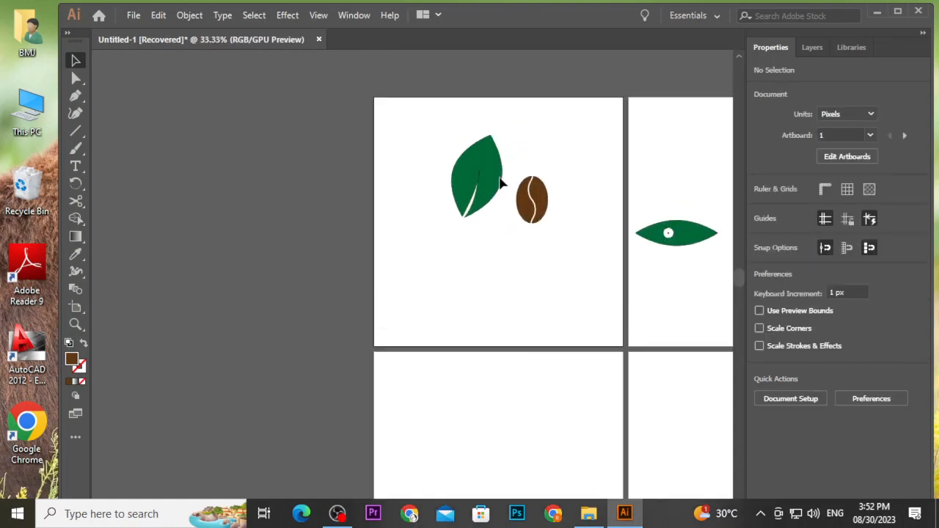
scroll(499, 179, down, 1)
scroll(493, 245, down, 3)
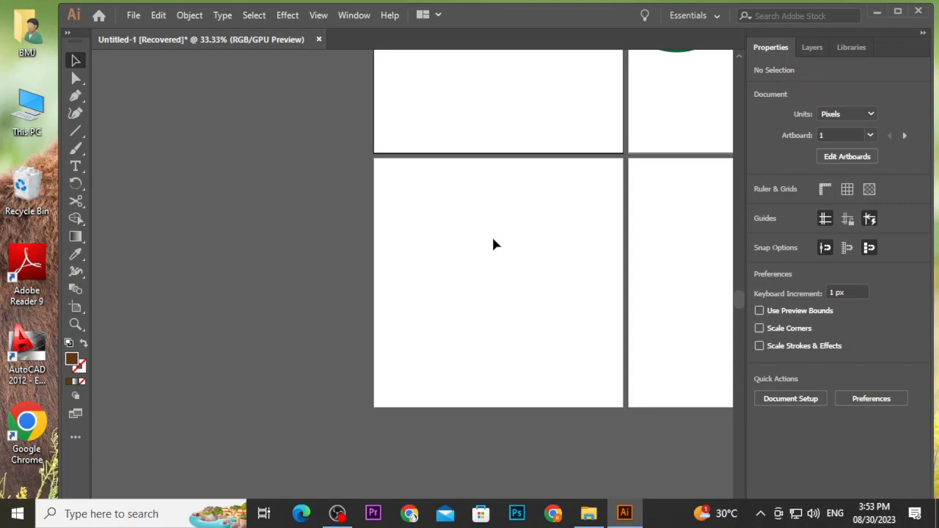
scroll(493, 244, up, 4)
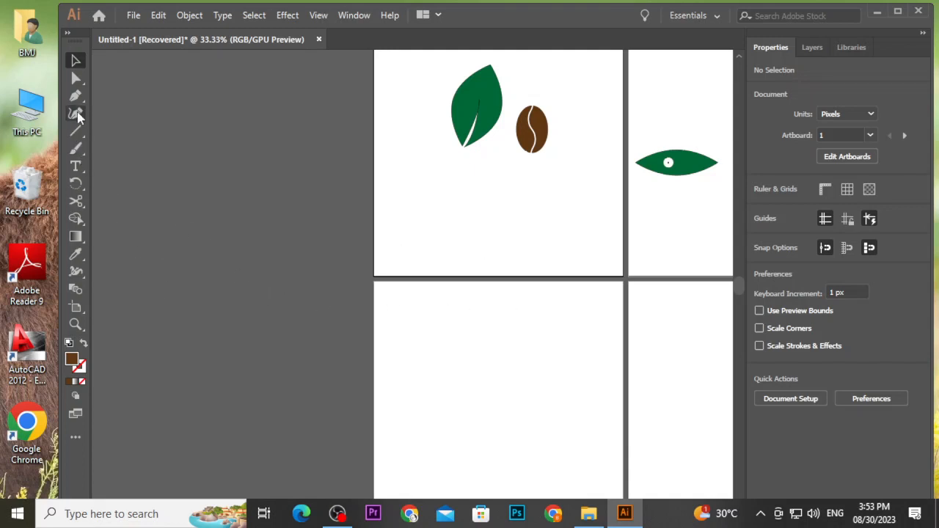
right_click(77, 131)
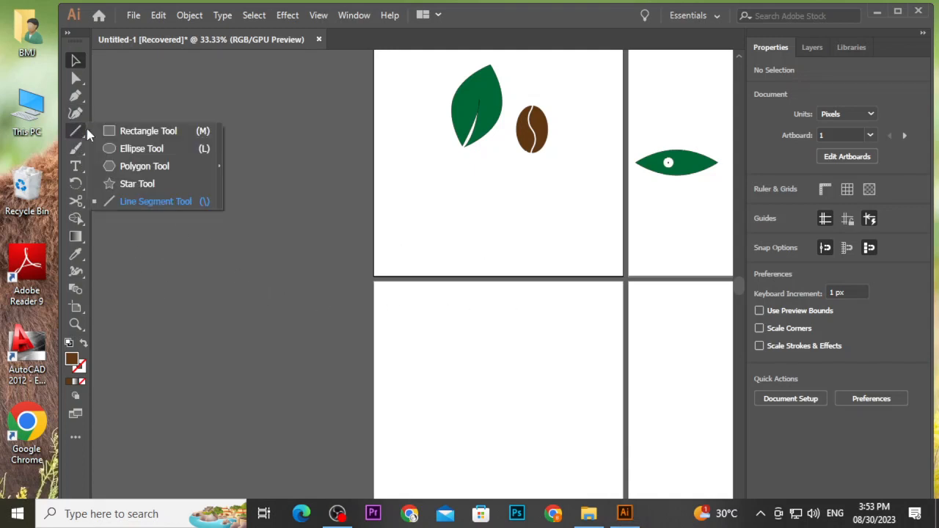
click(112, 148)
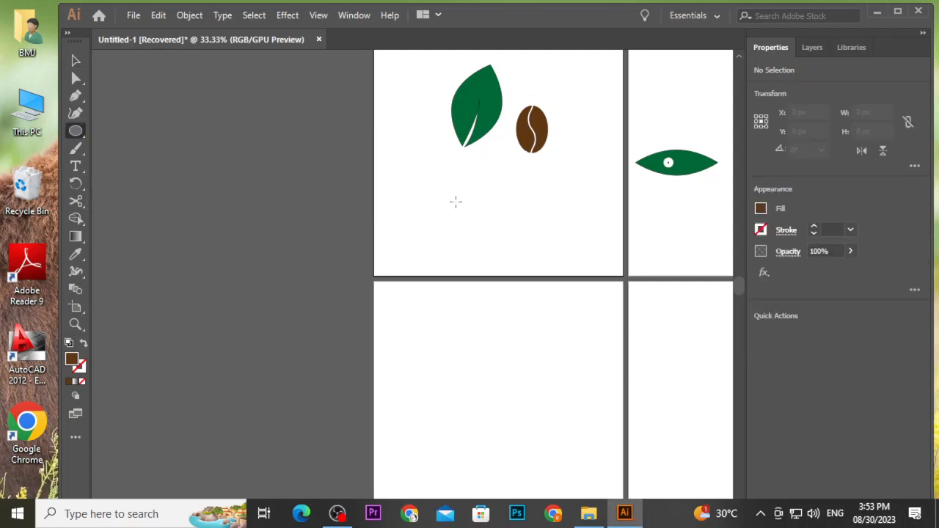
drag(455, 202, 510, 237)
scroll(455, 217, up, 4)
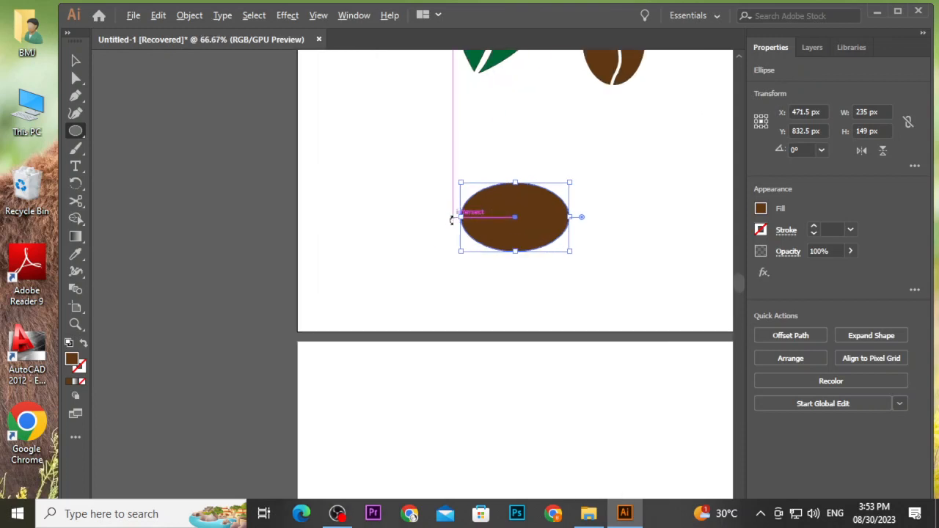
Cut the ellipse into two halves with a wavy Knife stroke across its middle.
click(76, 60)
click(380, 150)
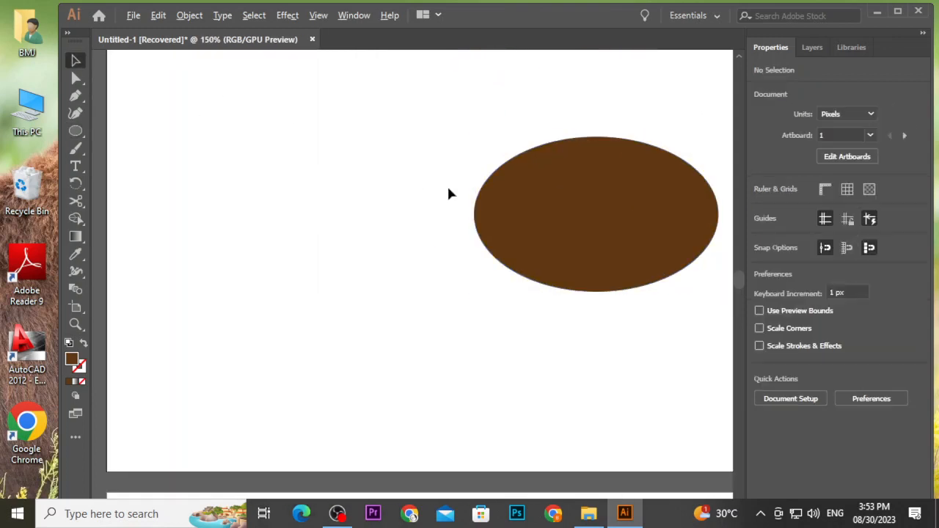
scroll(448, 193, down, 2)
scroll(510, 193, up, 1)
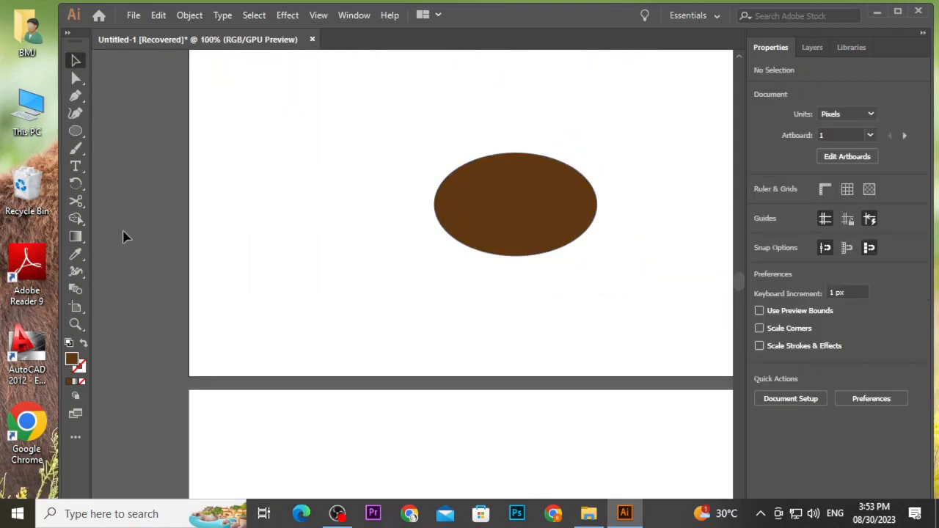
click(501, 248)
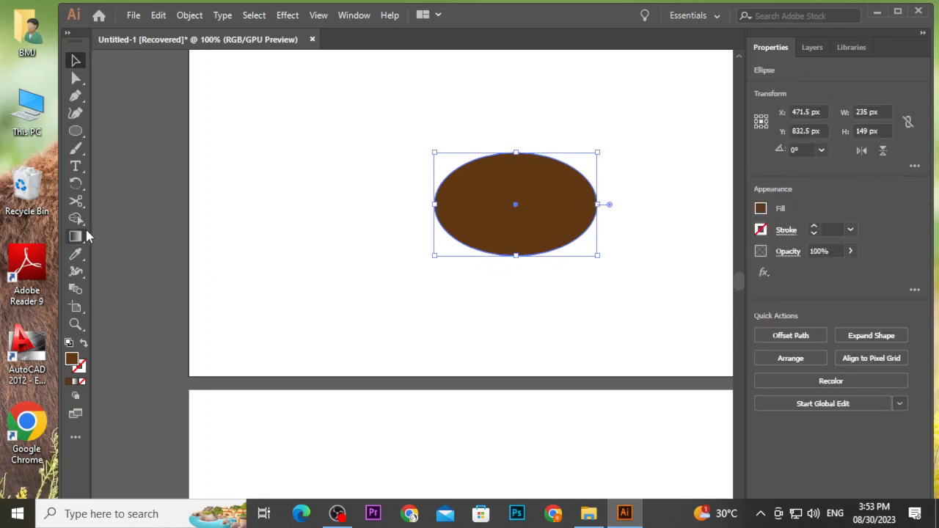
right_click(79, 316)
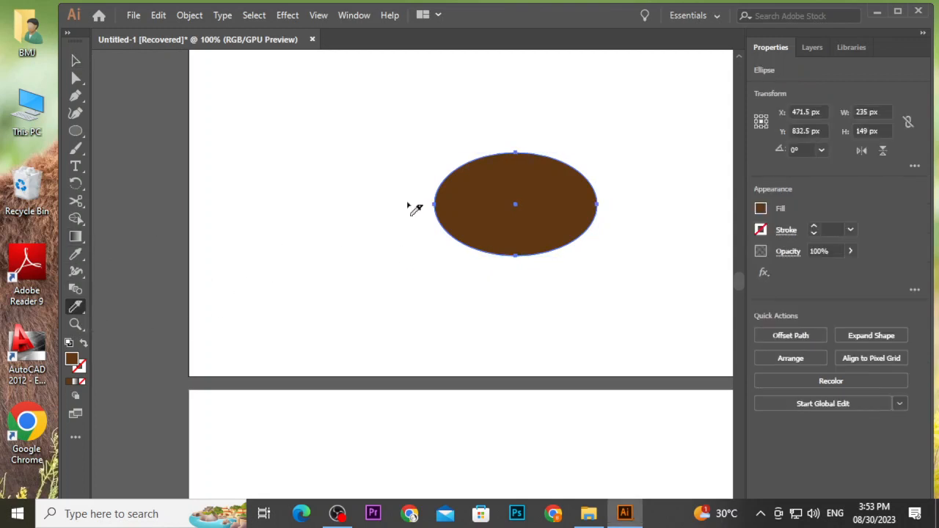
mouse_move(413, 200)
mouse_down()
mouse_move(469, 193)
mouse_move(533, 215)
mouse_move(624, 187)
mouse_up()
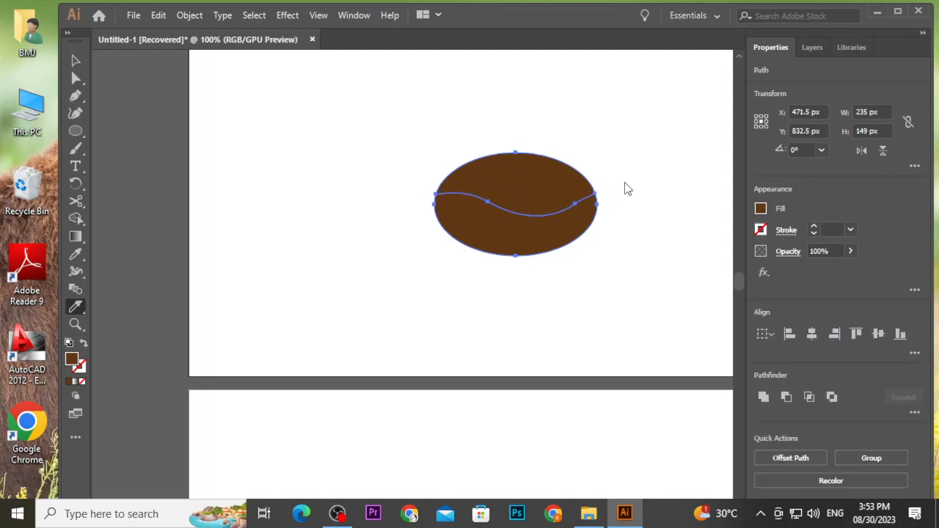
Nudge the upper half of the ellipse up three steps to open a wavy gap between the halves.
click(74, 61)
click(352, 147)
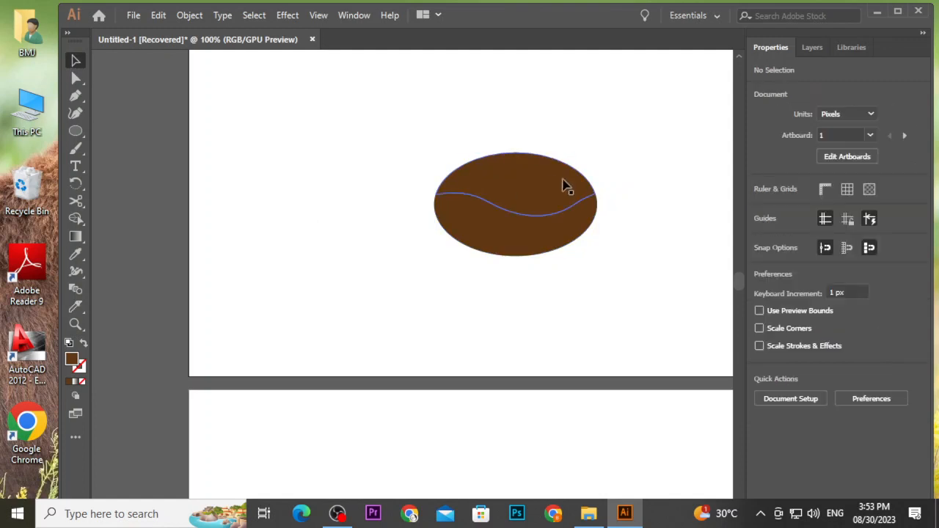
double_click(551, 184)
key(Up)
key(Up)
key(Up)
key(Up)
key(Up)
key(Up)
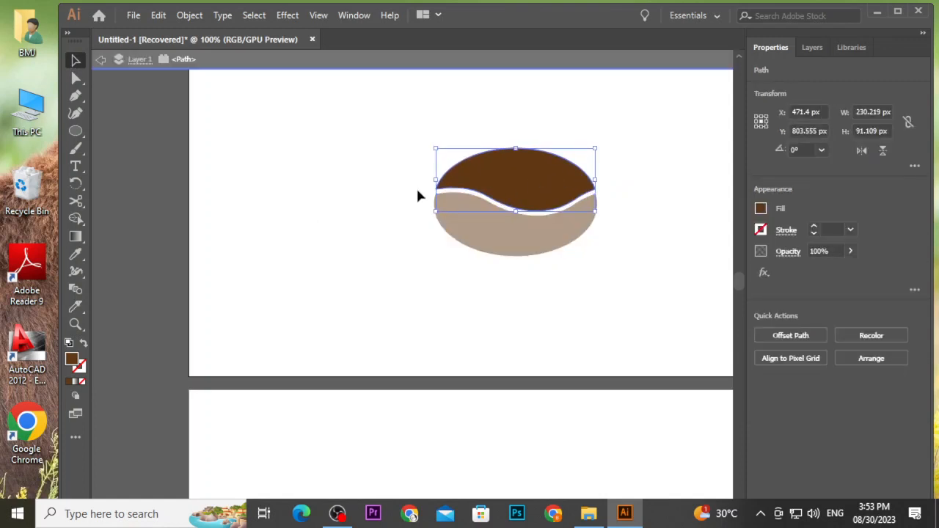
drag(331, 159, 592, 264)
double_click(614, 283)
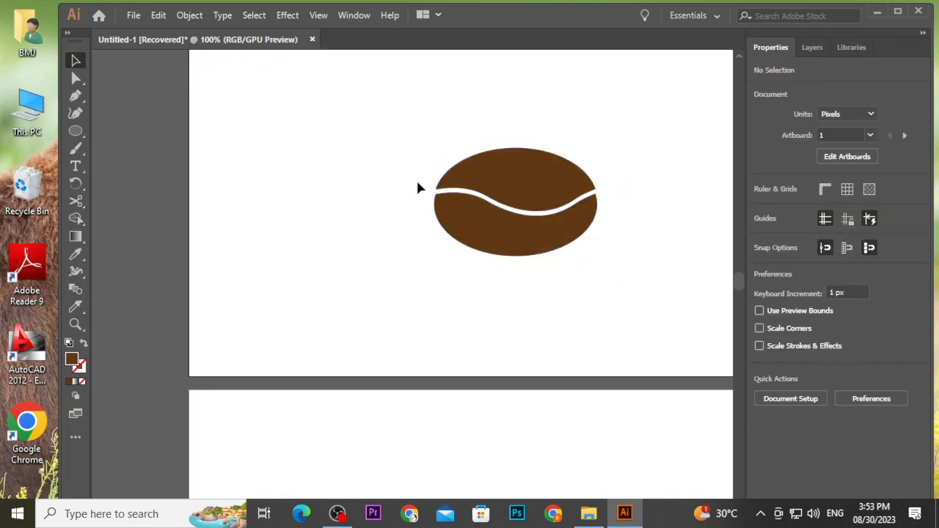
Select both halves of the new bean and rotate it so it stands upright.
drag(417, 187, 591, 260)
click(592, 291)
click(572, 215)
drag(599, 262, 425, 327)
click(503, 317)
Move the new coffee bean next to the first bean, to its right.
scroll(503, 315, down, 3)
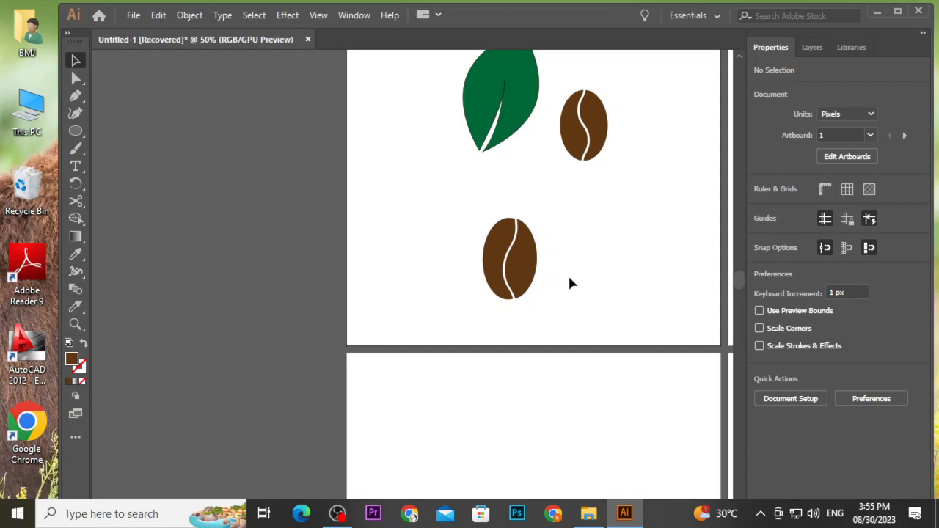
scroll(568, 274, down, 1)
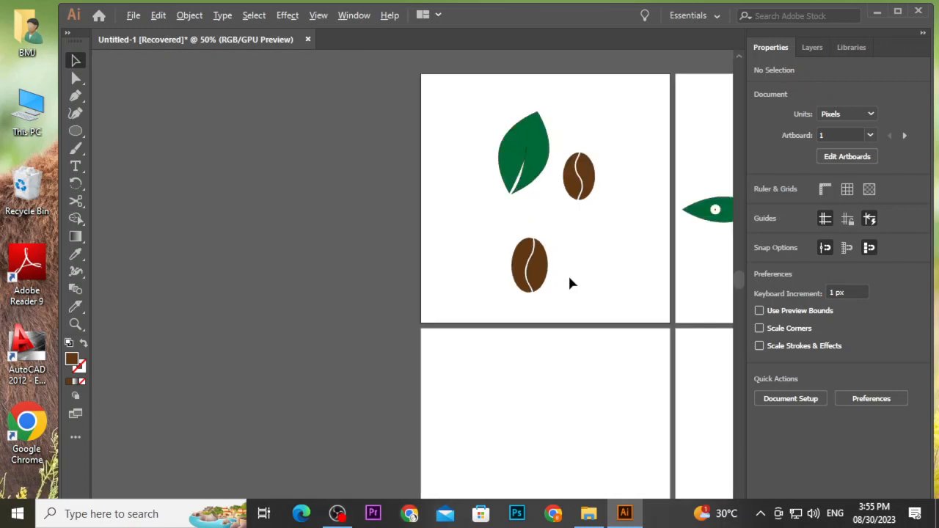
drag(535, 275, 637, 201)
click(636, 228)
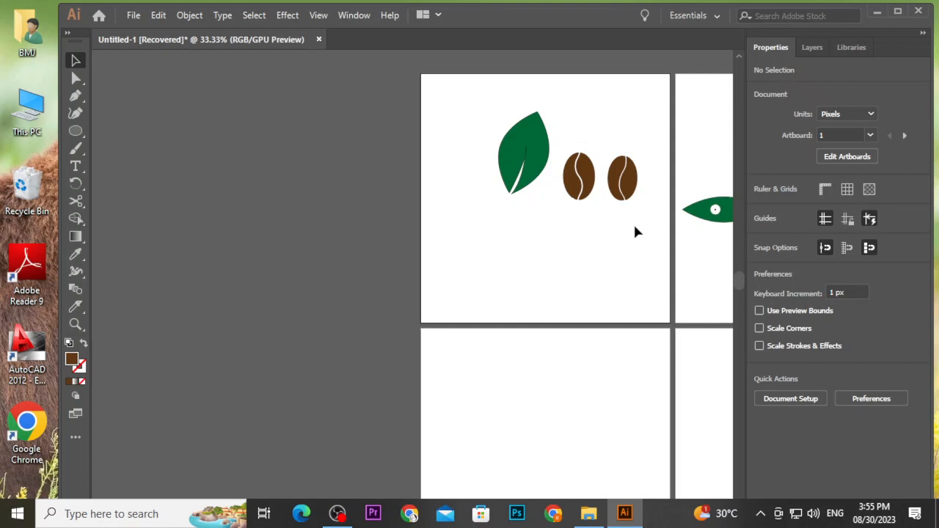
scroll(624, 184, up, 2)
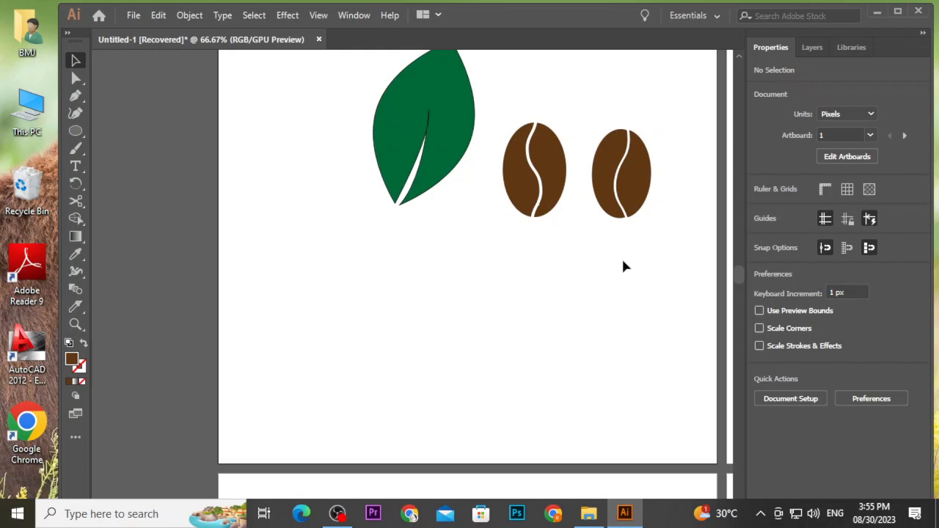
Examine the empty artboards below the leaf and coffee bean artboard, returning to the finished icons.
scroll(623, 266, down, 3)
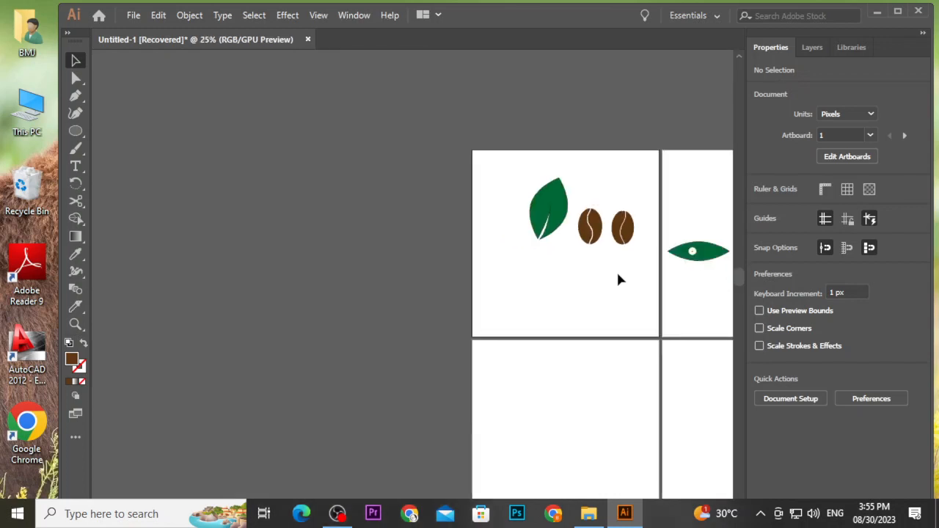
scroll(617, 276, down, 3)
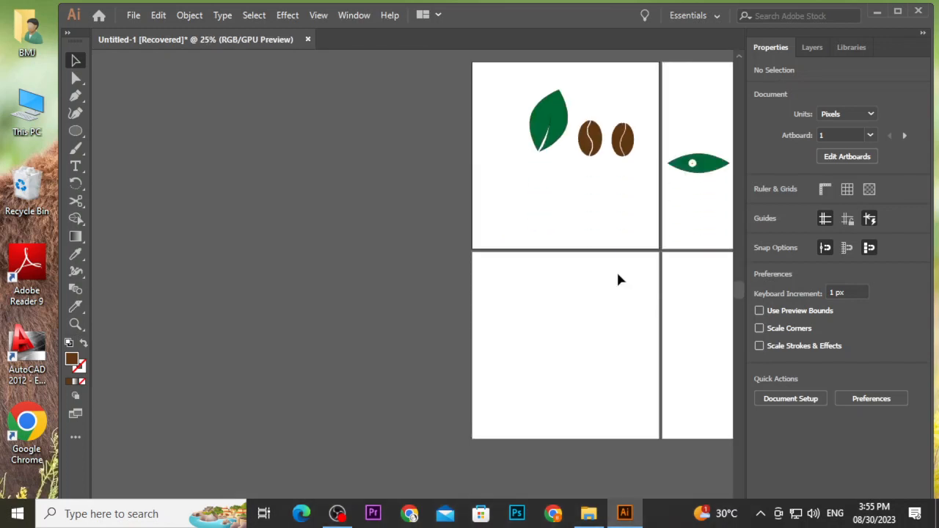
scroll(616, 278, right, 2)
click(569, 276)
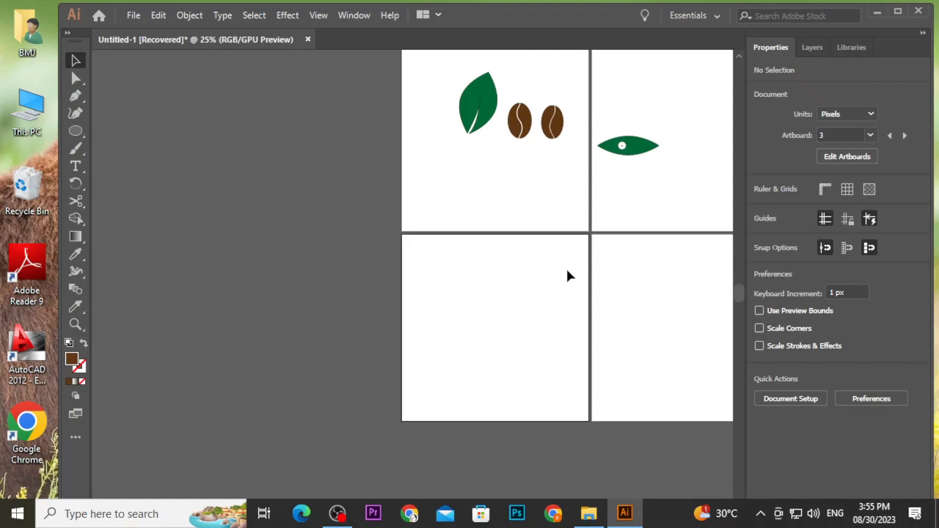
scroll(567, 275, down, 1)
scroll(567, 275, up, 1)
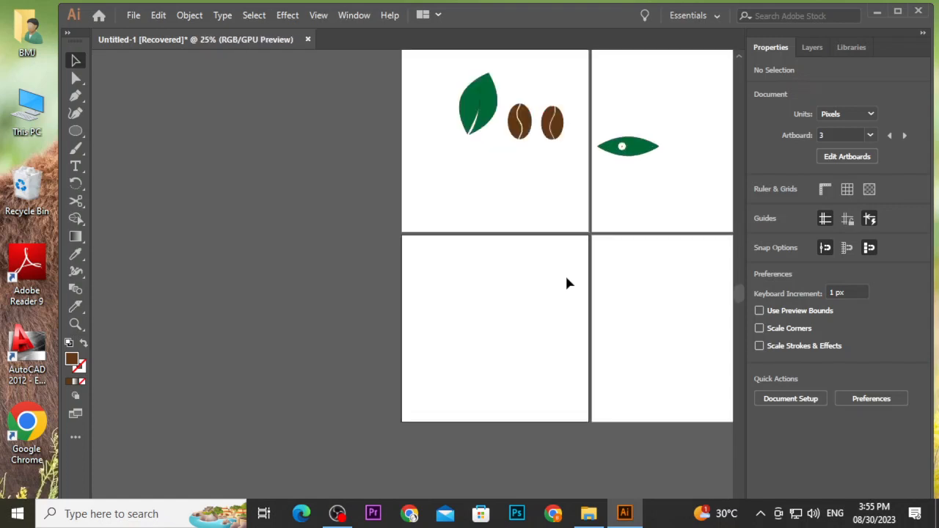
scroll(566, 281, up, 1)
scroll(566, 281, right, 2)
scroll(567, 281, down, 1)
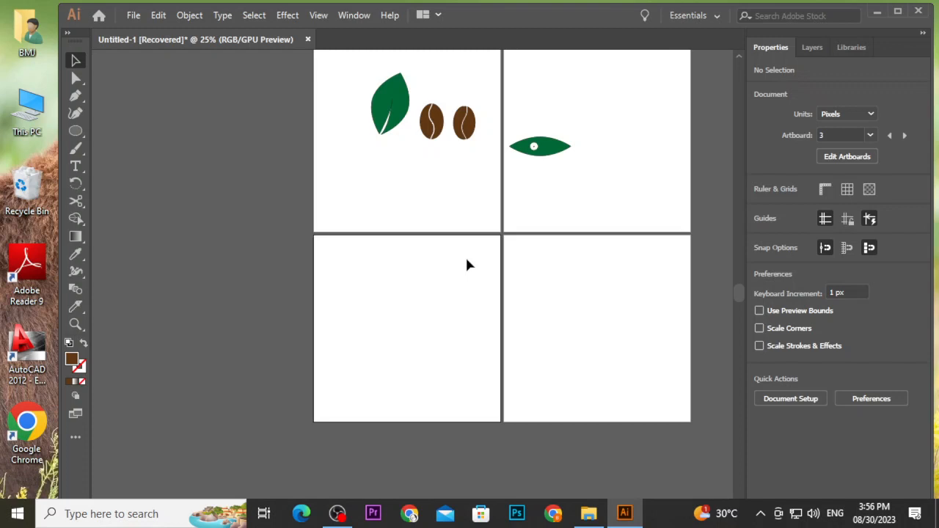
scroll(470, 274, up, 1)
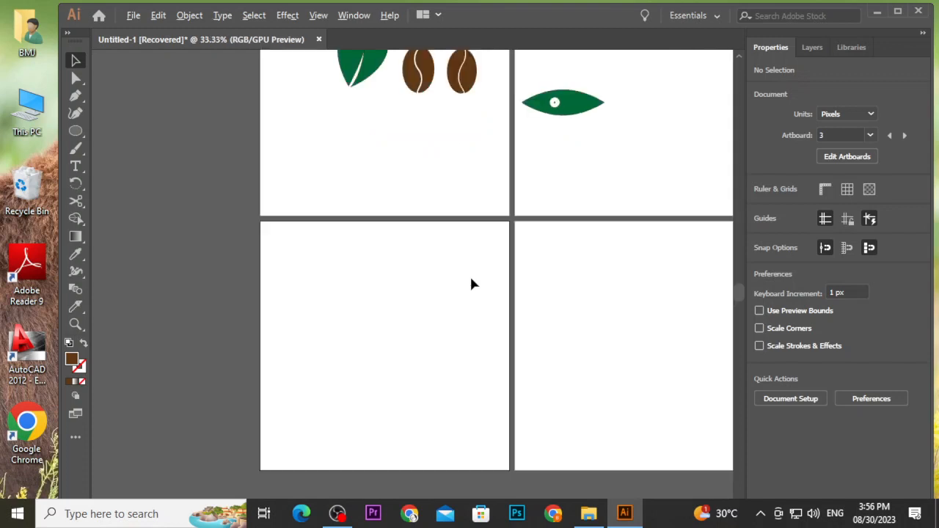
scroll(470, 274, down, 1)
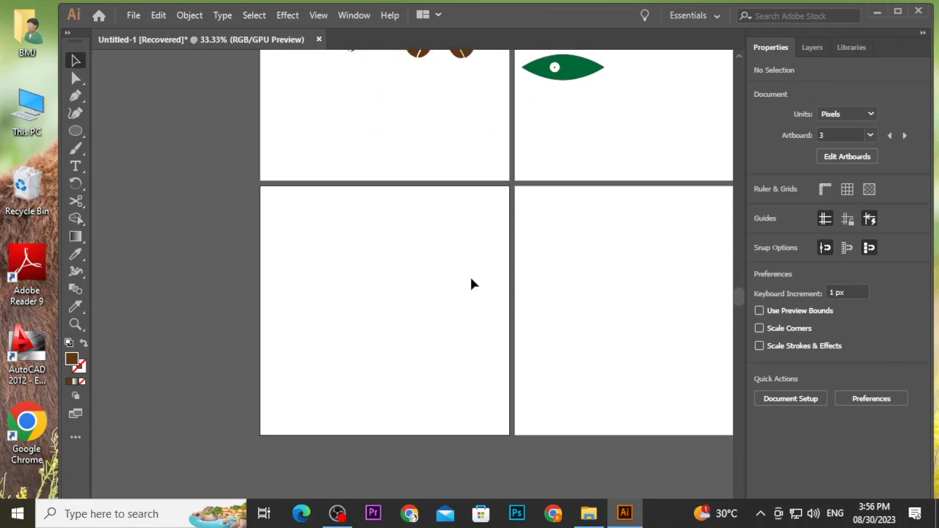
scroll(472, 284, up, 1)
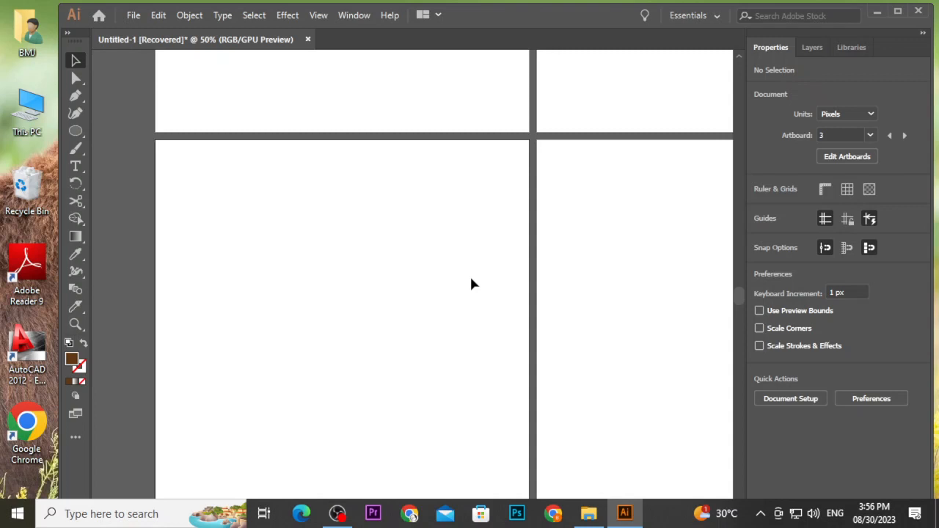
scroll(472, 284, down, 1)
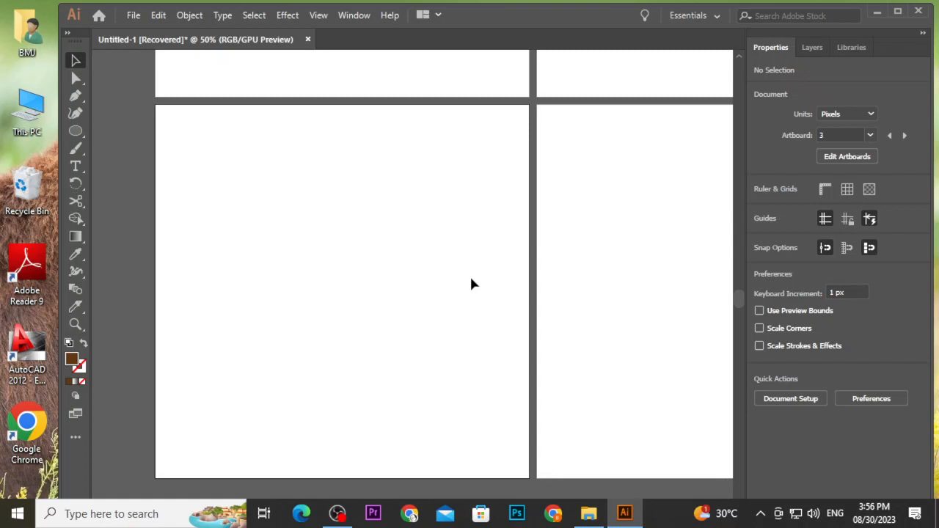
scroll(472, 284, down, 1)
scroll(472, 284, up, 1)
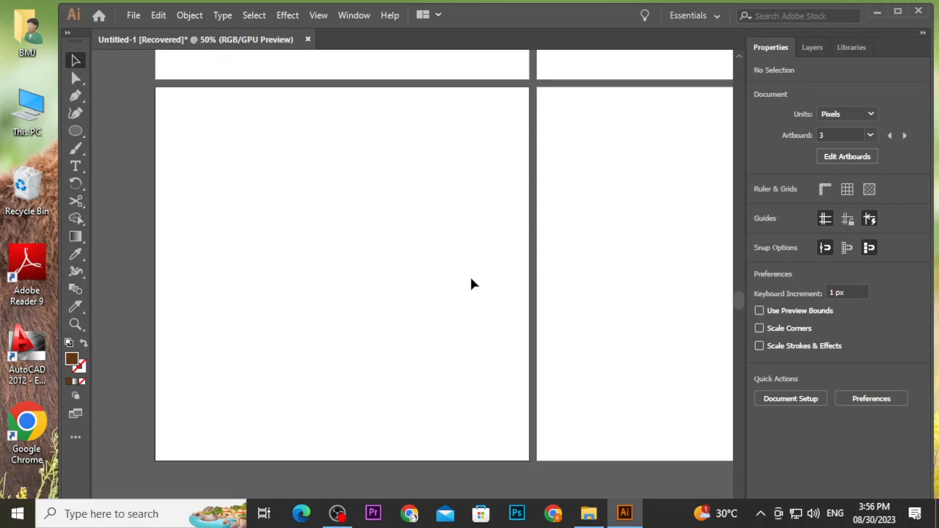
scroll(471, 284, down, 1)
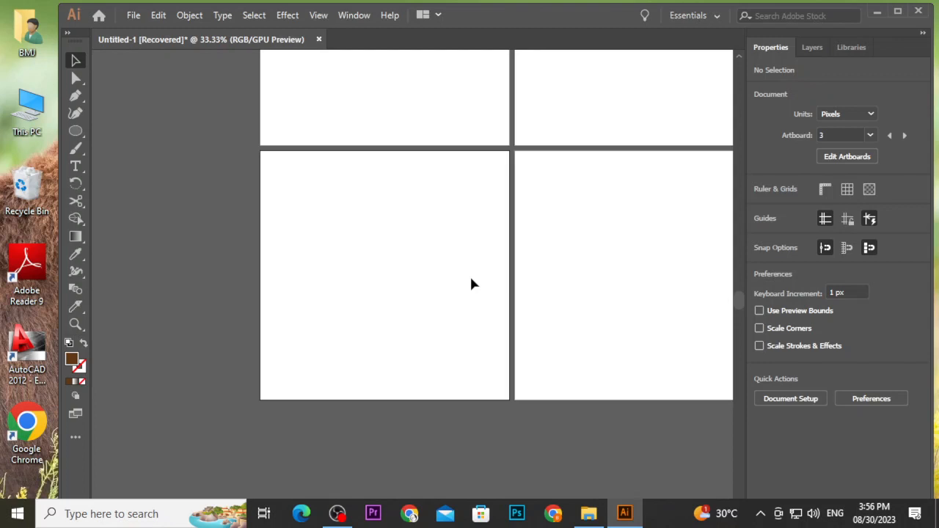
scroll(471, 283, down, 1)
scroll(465, 272, right, 4)
scroll(413, 247, up, 2)
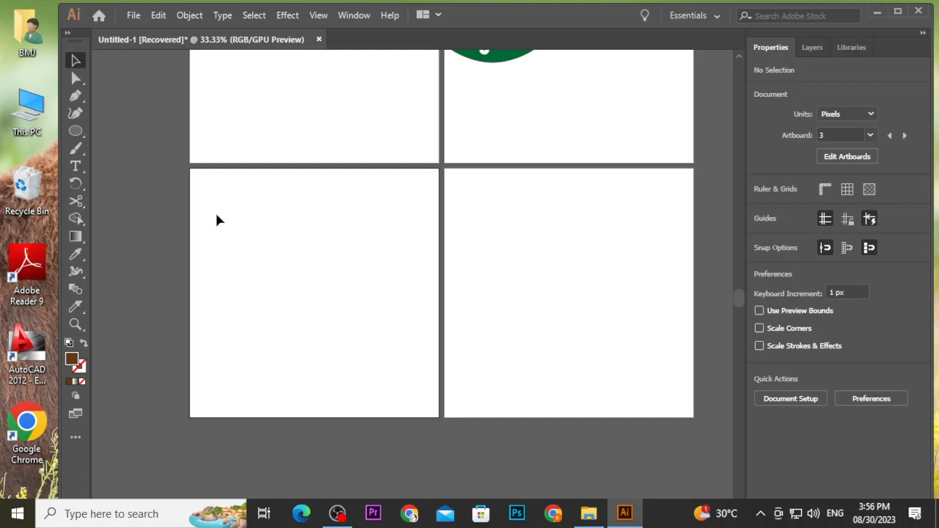
scroll(217, 233, up, 1)
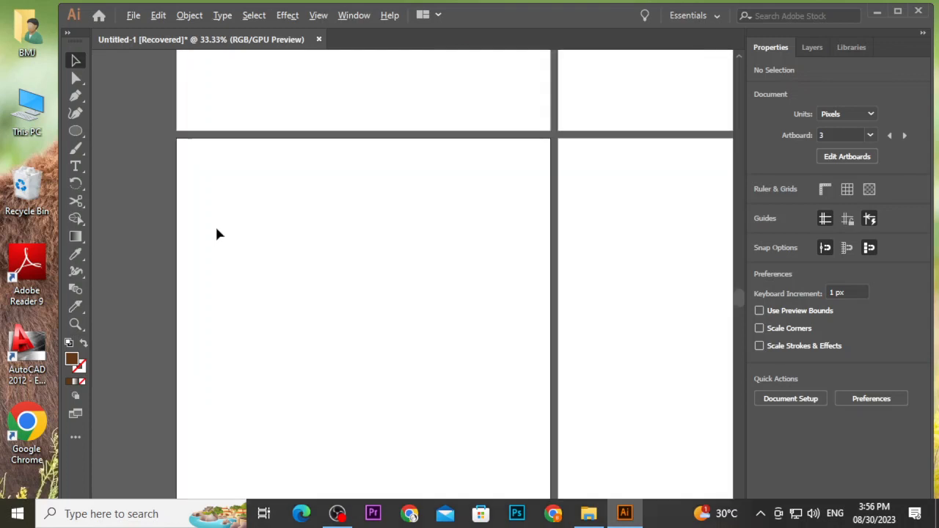
scroll(217, 234, down, 2)
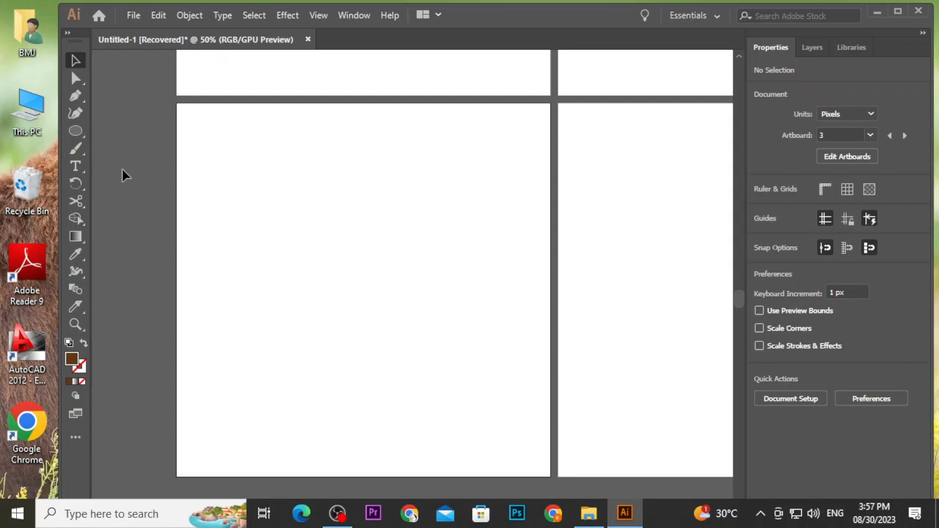
scroll(180, 176, up, 4)
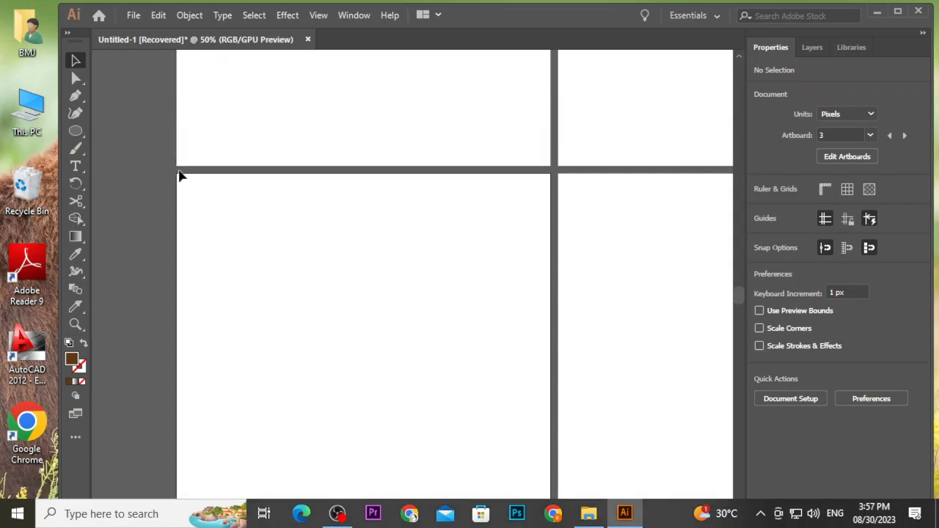
scroll(180, 171, up, 4)
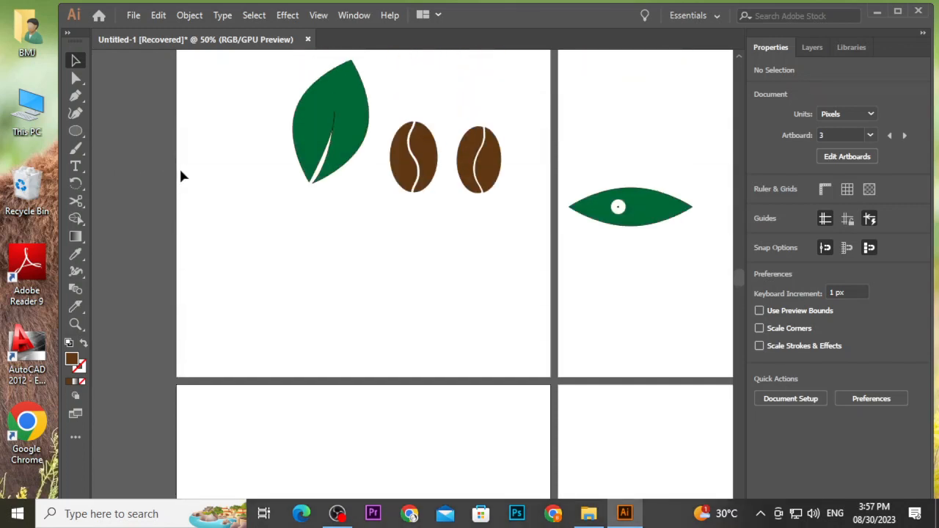
scroll(257, 182, up, 2)
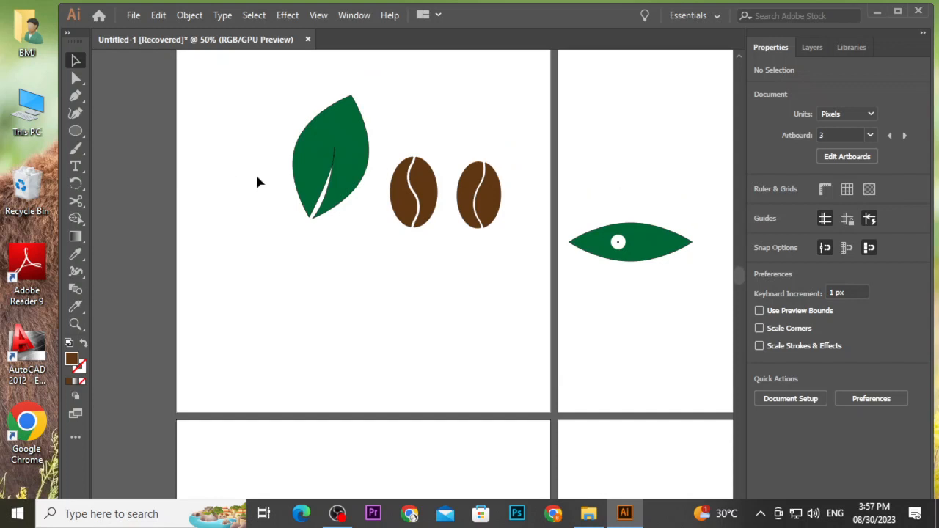
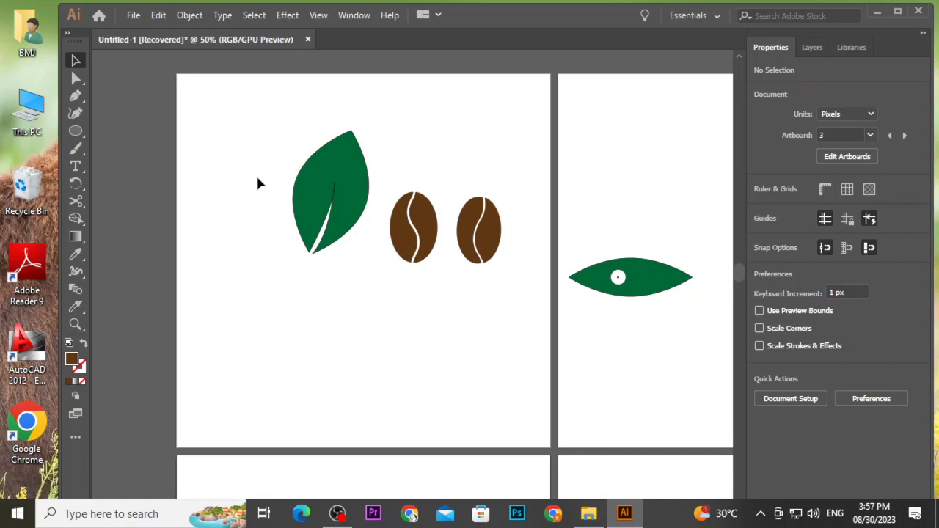
Draw a horizontal ellipse about 504 × 131 px on the empty artboard below the icons.
scroll(257, 183, down, 10)
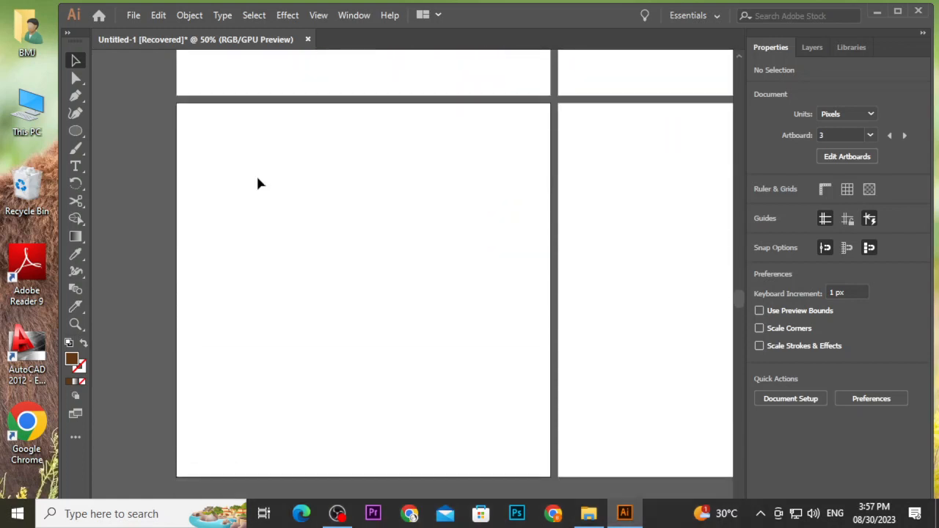
scroll(258, 184, down, 2)
click(77, 131)
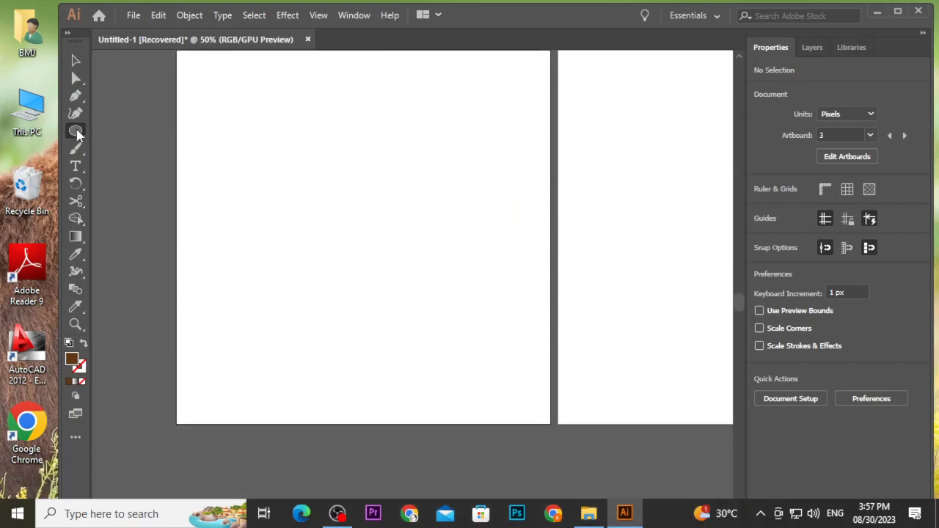
scroll(325, 154, up, 1)
drag(276, 210, 450, 256)
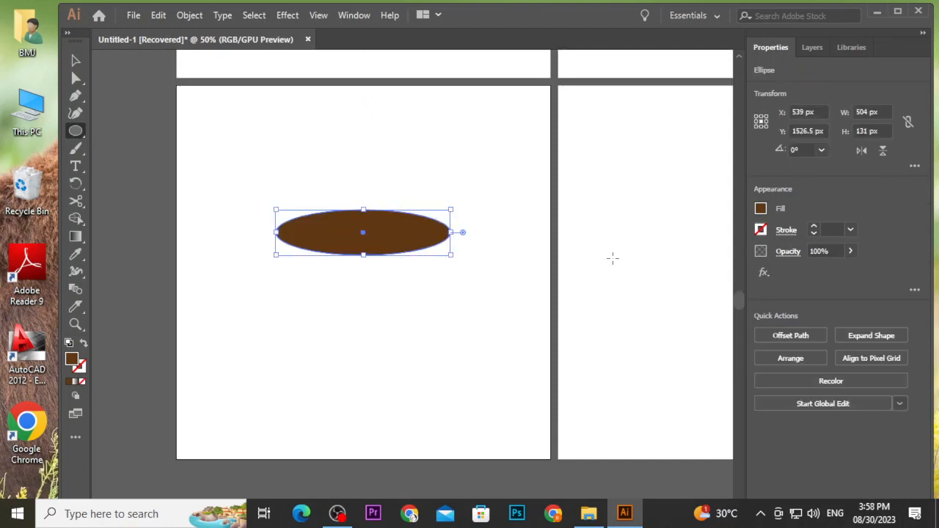
Remove the ellipse's fill and set its stroke weight to 5 pt.
click(761, 209)
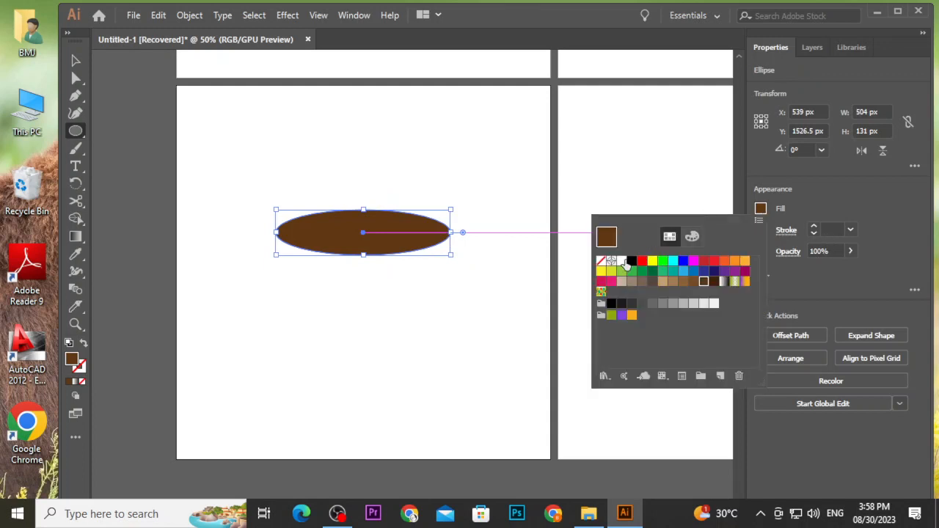
click(601, 261)
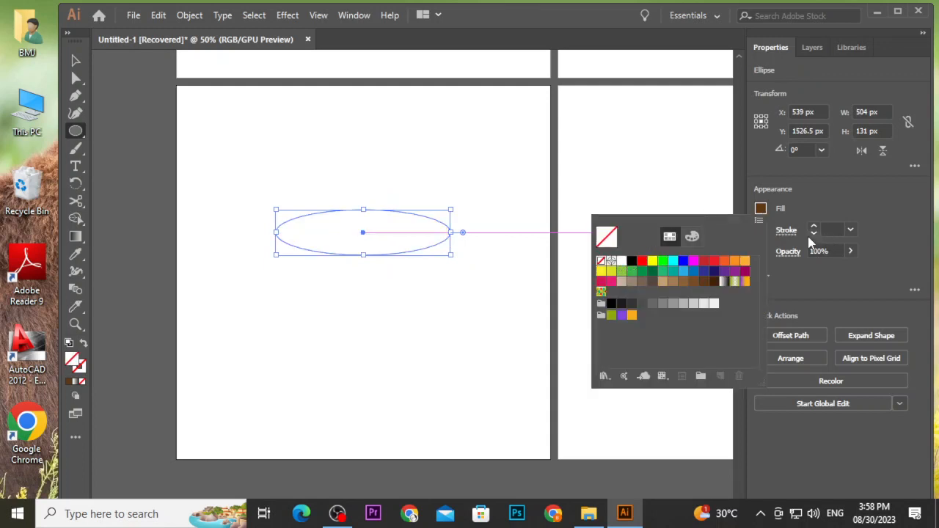
click(813, 227)
click(813, 227)
click(813, 227)
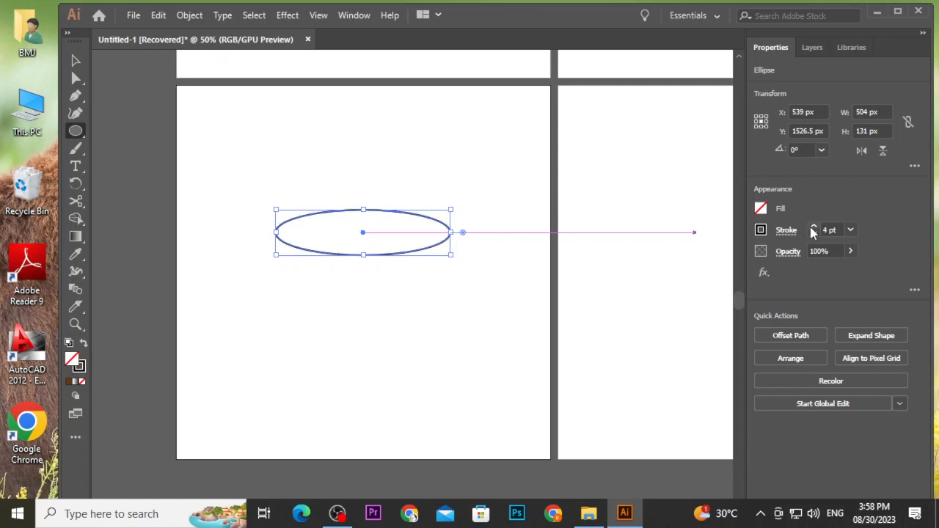
click(813, 227)
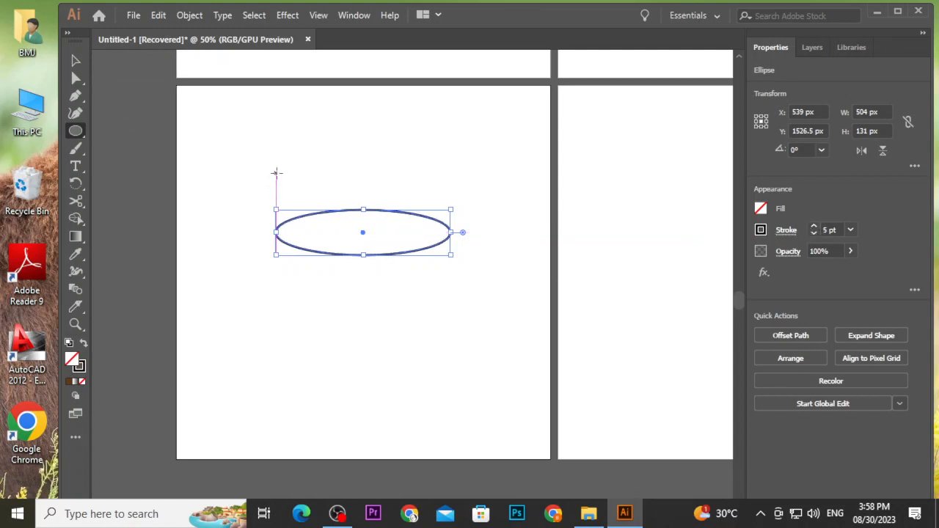
Draw a tall outlined ellipse about 504 × 553 px overlapping the flat ellipse.
drag(276, 173, 447, 364)
click(76, 60)
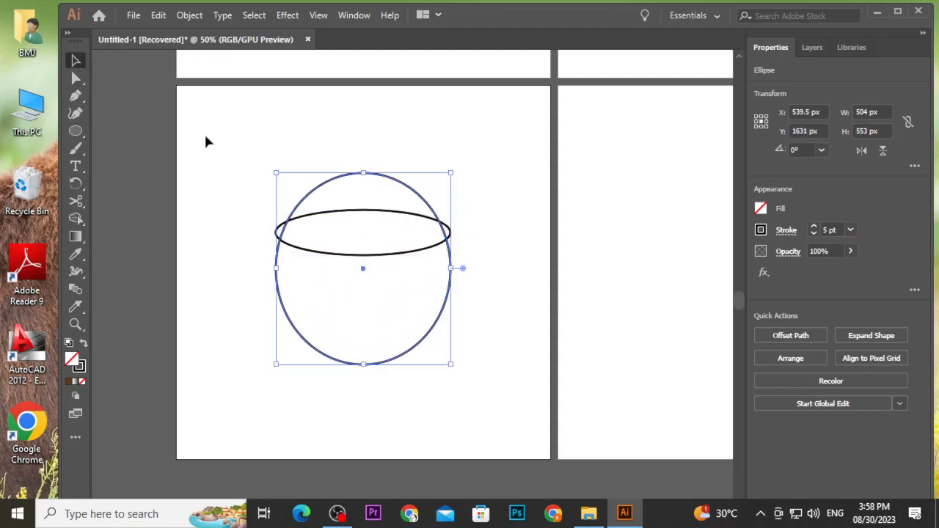
click(205, 141)
Move the flat ellipse to the tall ellipse's middle and narrow it to 503 px so its ends meet the outline.
drag(390, 255, 391, 287)
scroll(449, 269, up, 5)
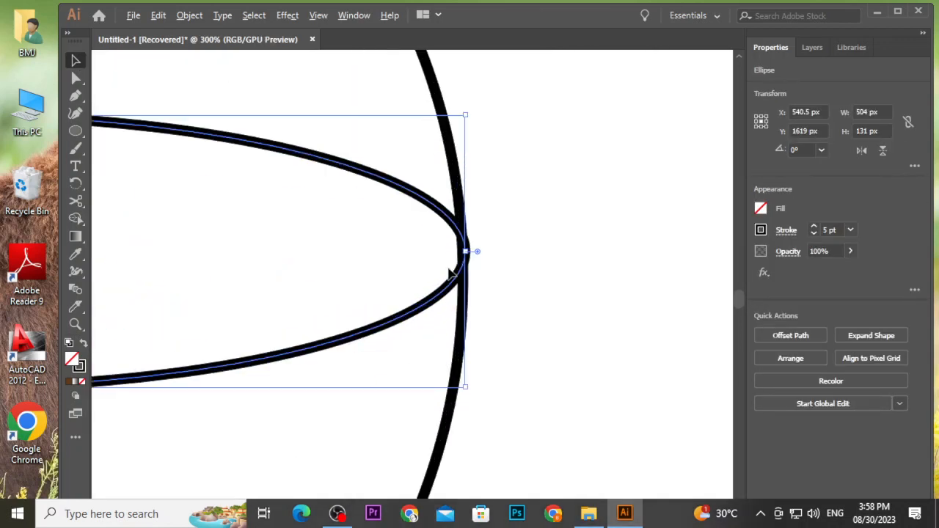
scroll(465, 253, up, 6)
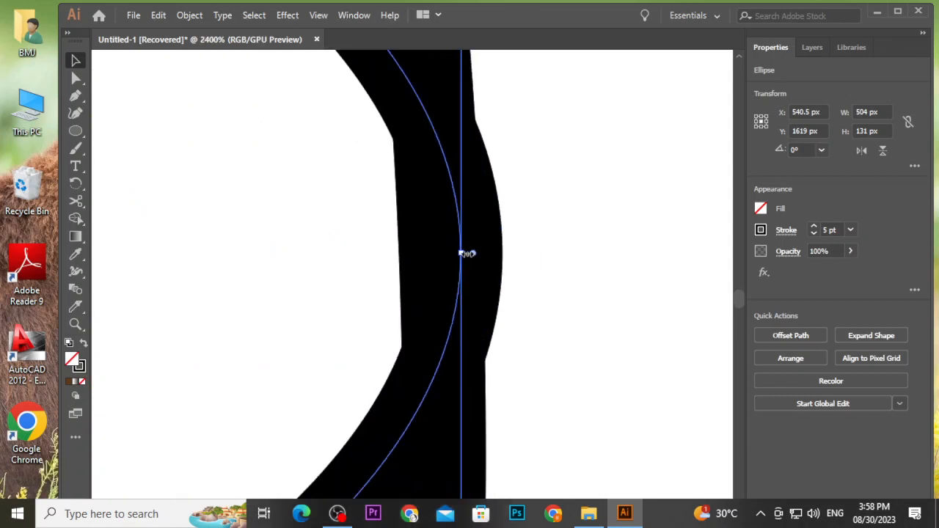
drag(465, 254, 446, 257)
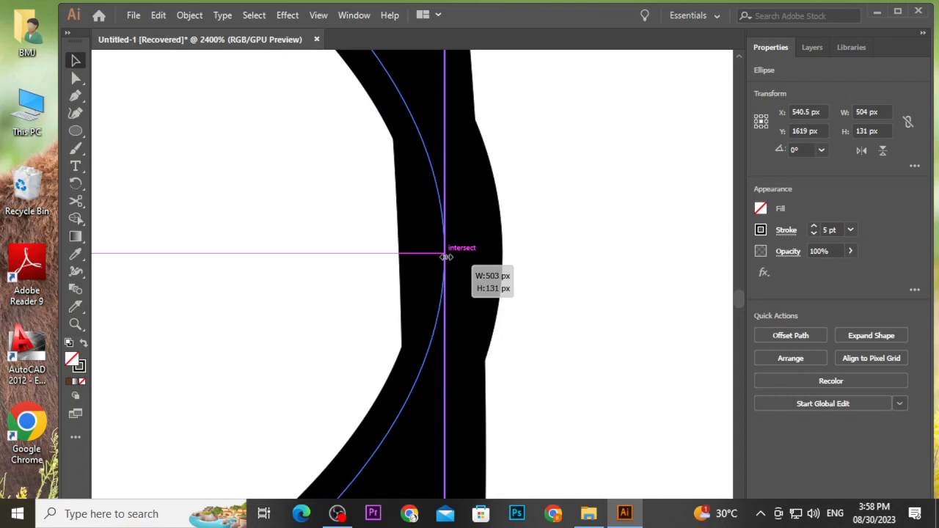
mouse_move(446, 257)
mouse_down()
mouse_move(425, 254)
mouse_move(445, 258)
mouse_up()
scroll(218, 230, down, 6)
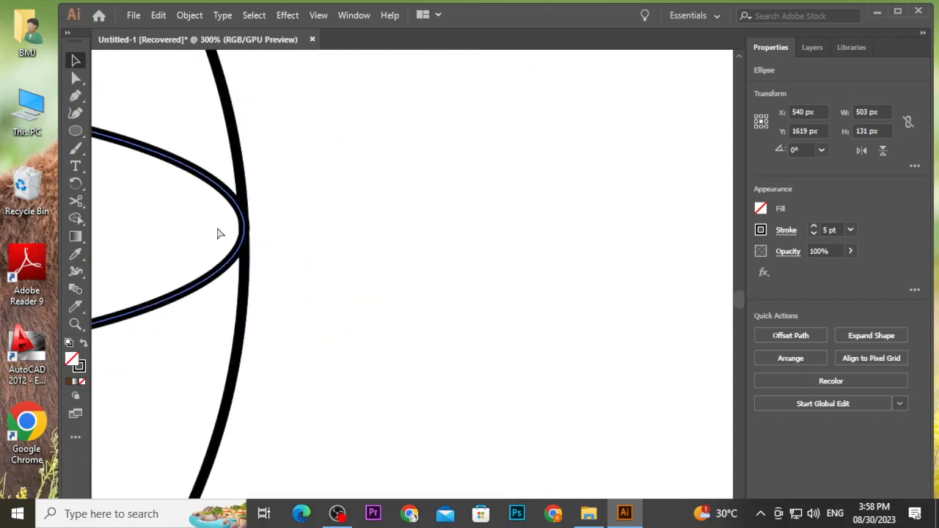
scroll(218, 232, down, 4)
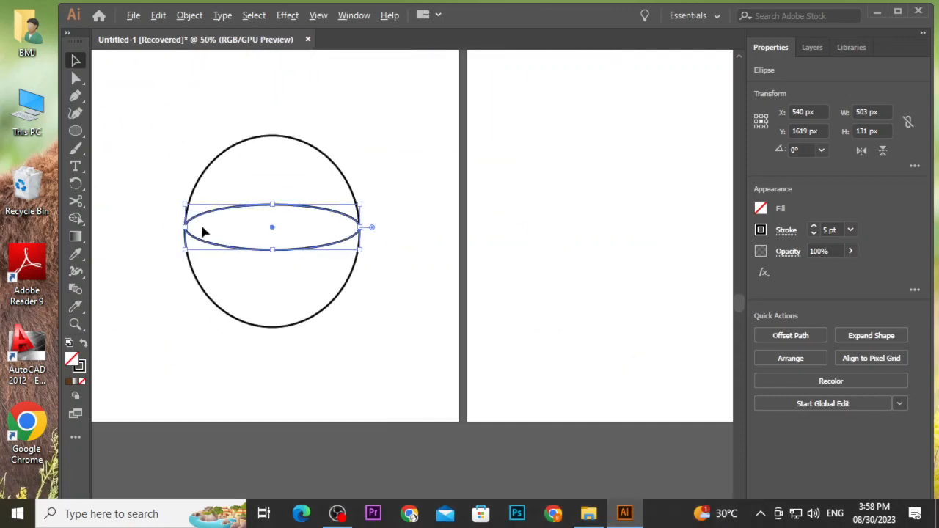
scroll(203, 232, up, 13)
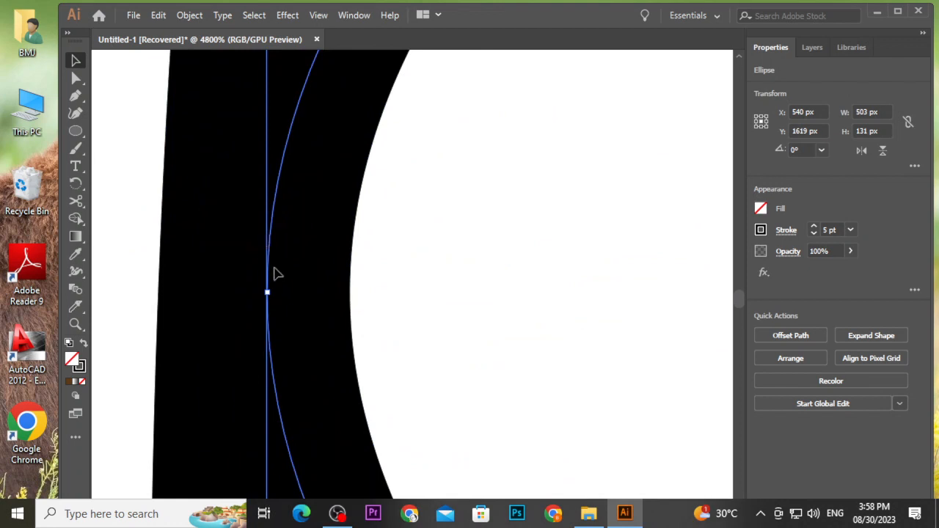
mouse_move(267, 293)
mouse_down()
mouse_move(213, 292)
mouse_move(295, 291)
mouse_move(267, 292)
mouse_up()
click(134, 203)
scroll(134, 204, down, 14)
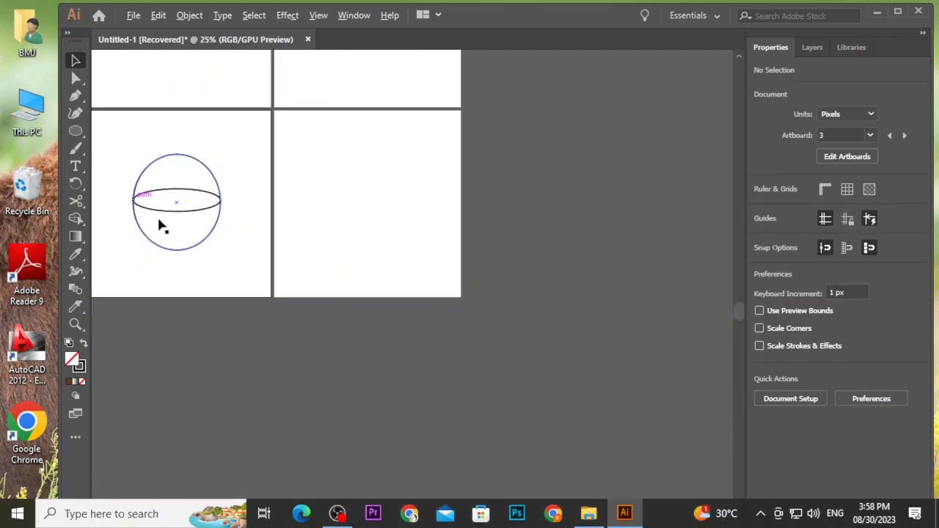
scroll(262, 216, left, 4)
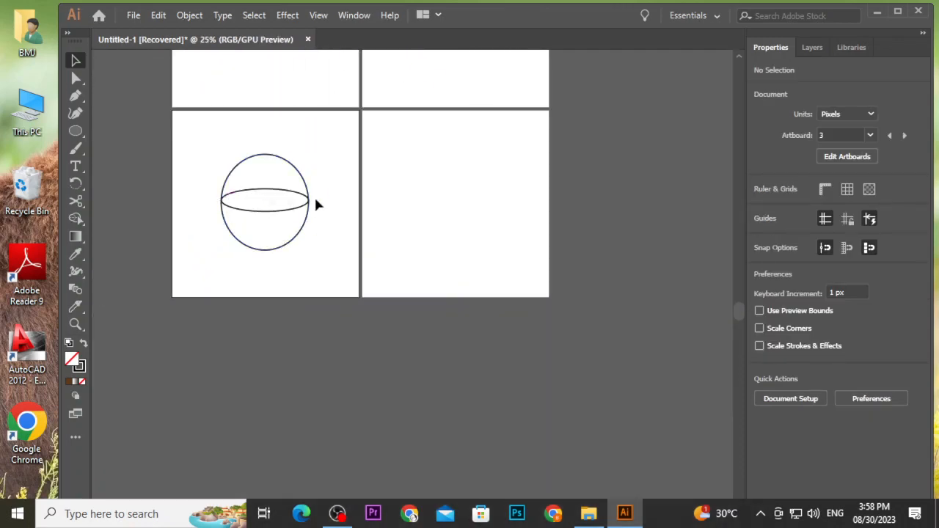
drag(199, 139, 280, 254)
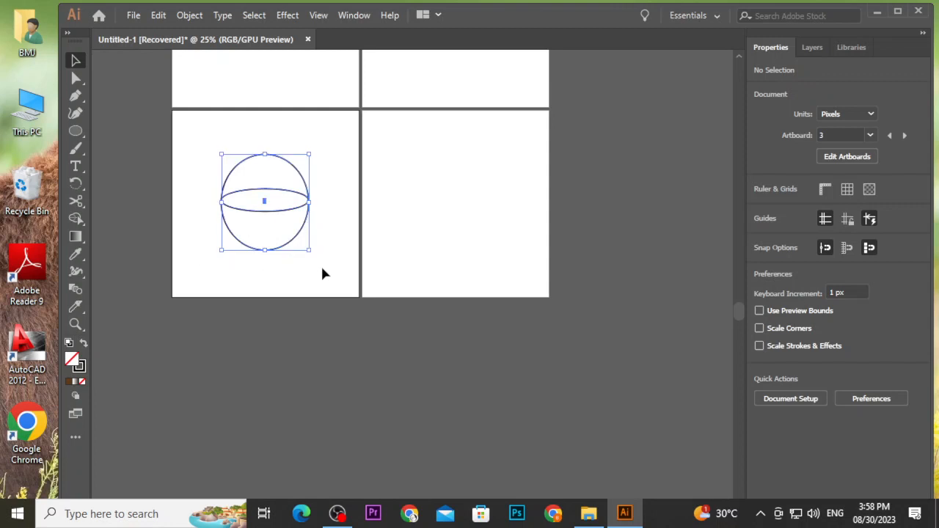
click(77, 217)
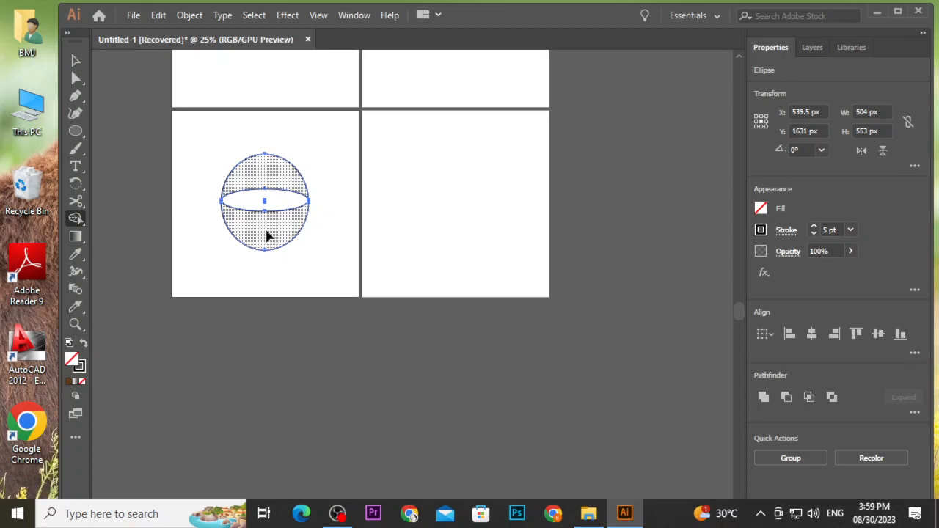
click(76, 61)
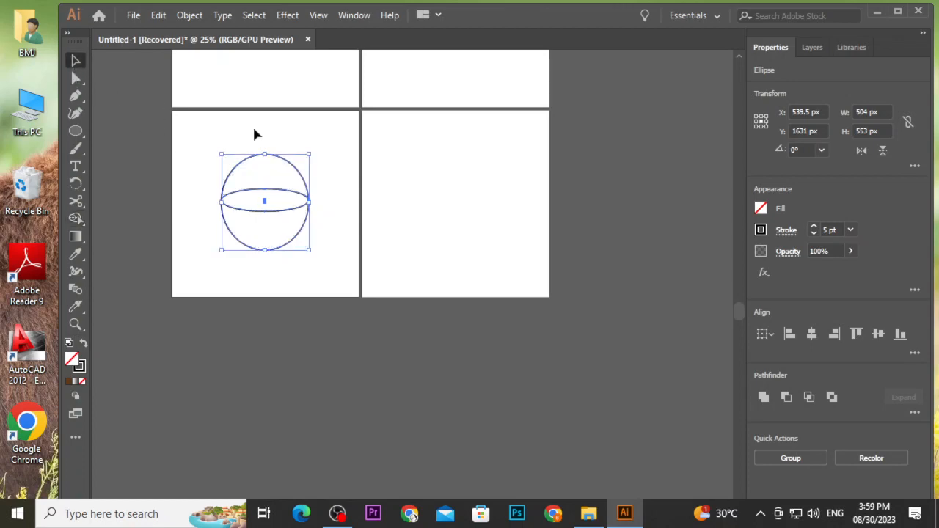
click(332, 195)
Switch to outline view and examine where the flat ellipse's ends meet the tall ellipse's outline.
scroll(331, 198, up, 6)
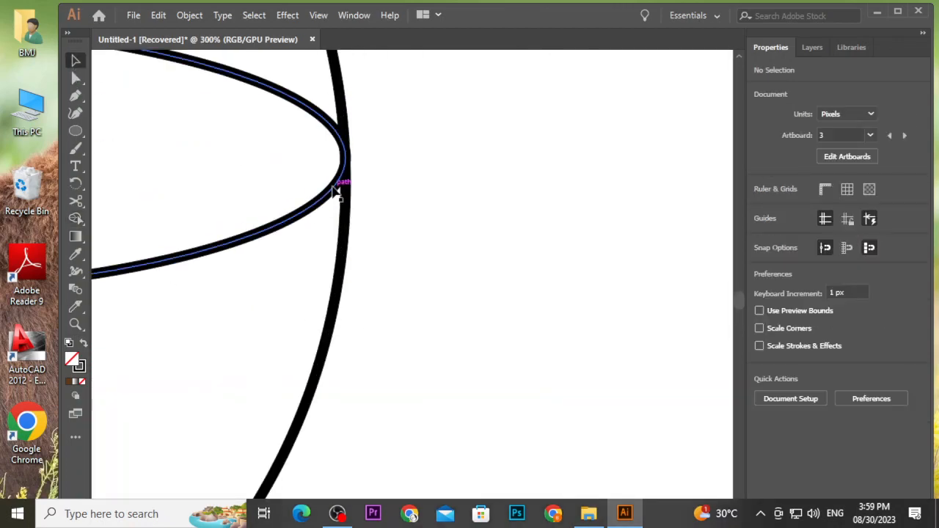
scroll(334, 190, down, 3)
scroll(334, 192, down, 2)
key(ctrl+y)
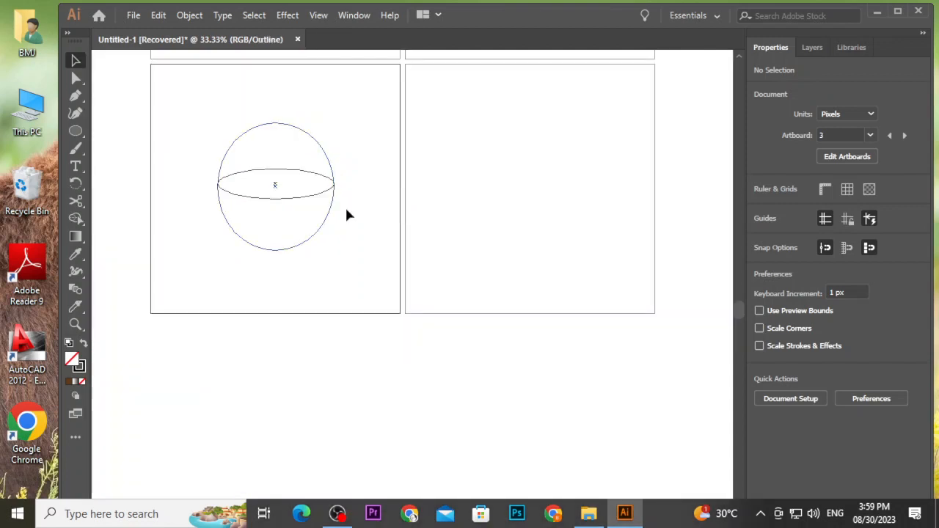
scroll(352, 184, up, 2)
scroll(424, 184, up, 4)
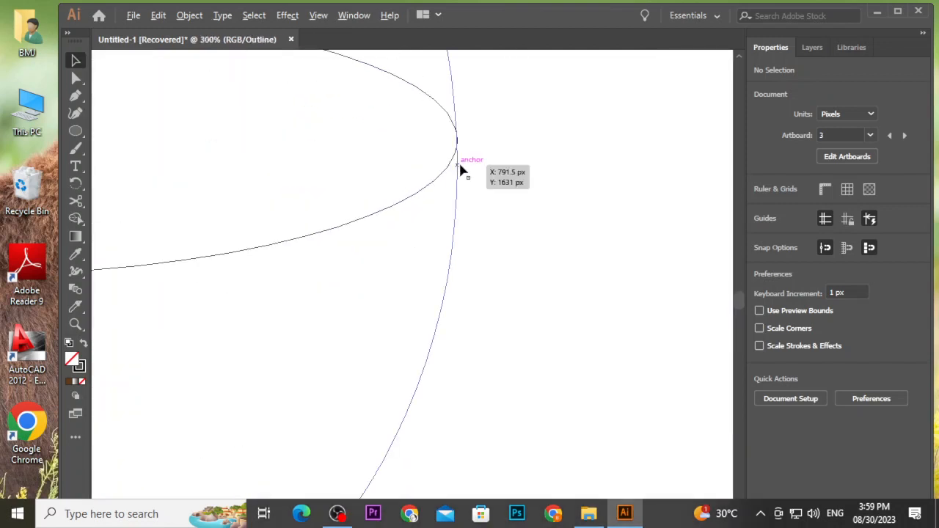
scroll(485, 121, up, 7)
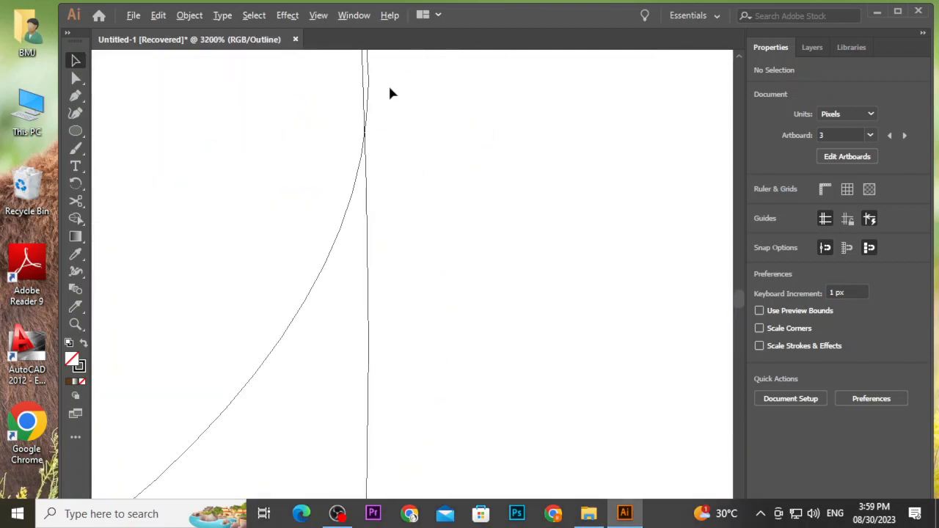
scroll(390, 92, up, 2)
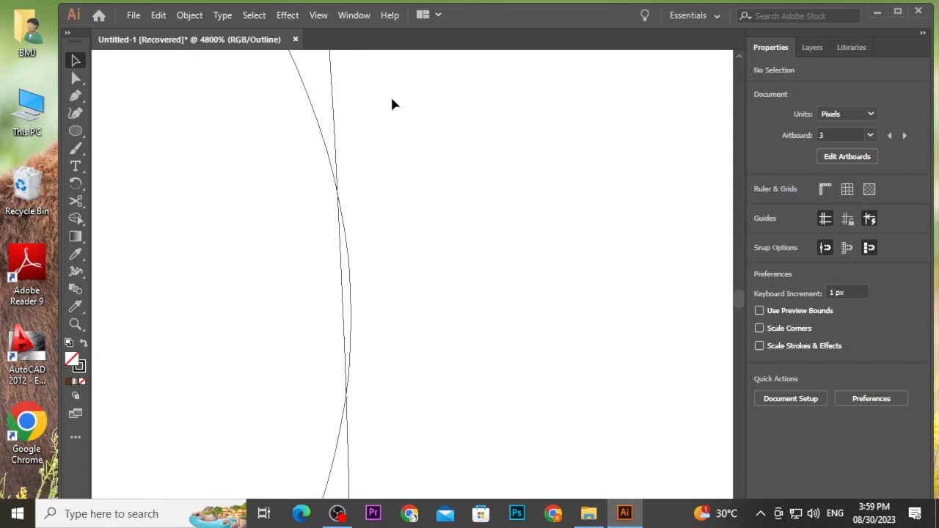
scroll(392, 102, down, 11)
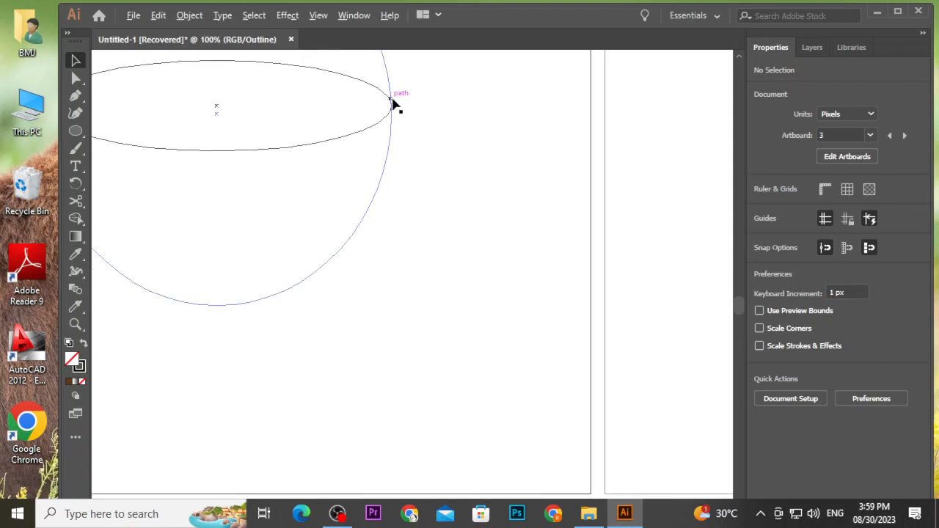
scroll(307, 113, left, 1)
scroll(301, 112, left, 3)
scroll(199, 100, up, 5)
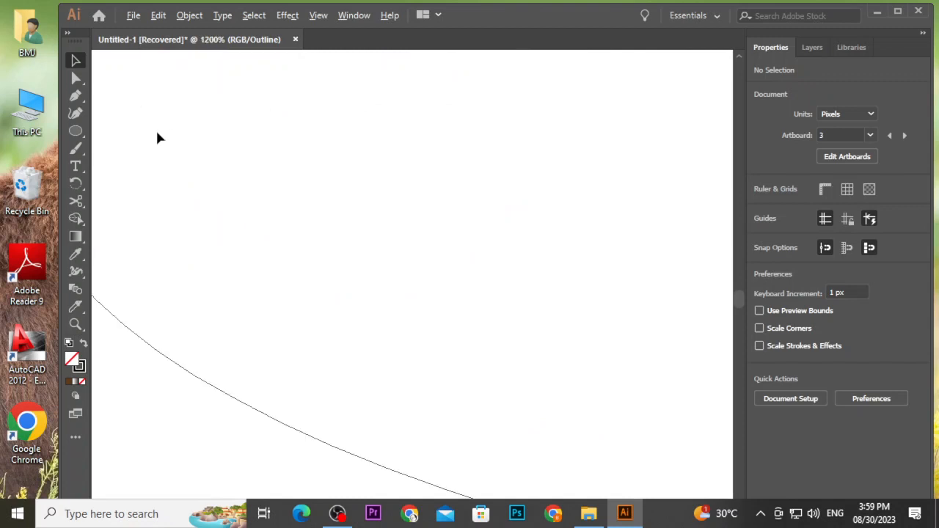
scroll(141, 138, down, 3)
scroll(141, 137, left, 1)
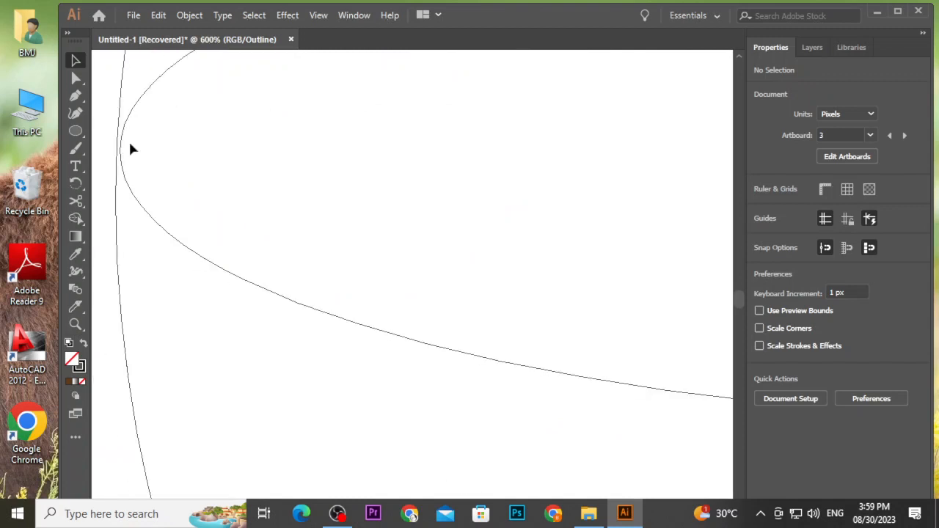
In outline view, nudge the flat ellipse's left end point so it sits on the tall ellipse's outline.
click(122, 148)
scroll(112, 153, up, 3)
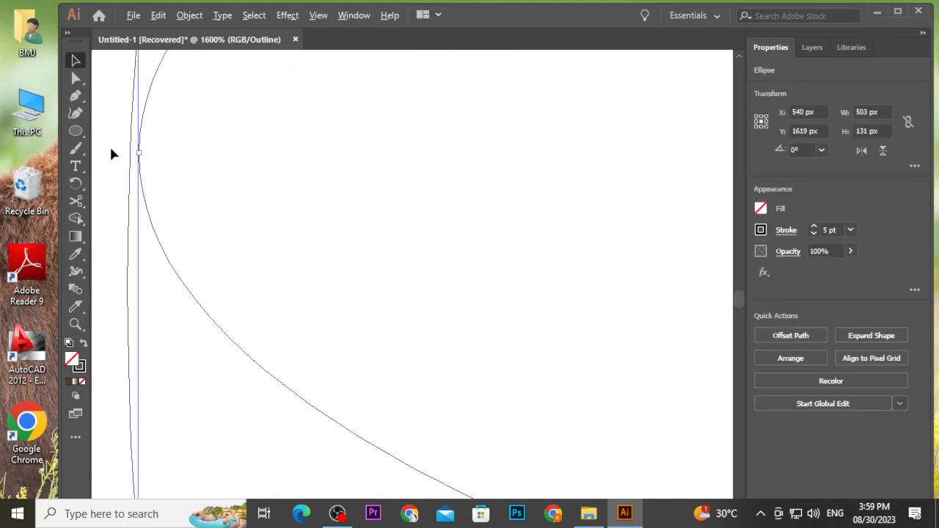
scroll(134, 154, up, 3)
mouse_move(173, 105)
mouse_down()
mouse_move(149, 103)
mouse_move(160, 112)
mouse_up()
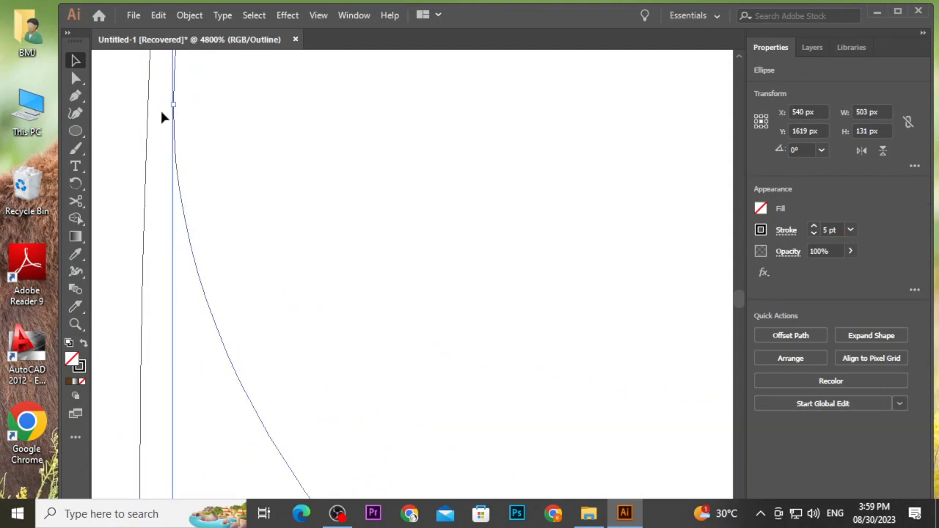
scroll(159, 117, down, 5)
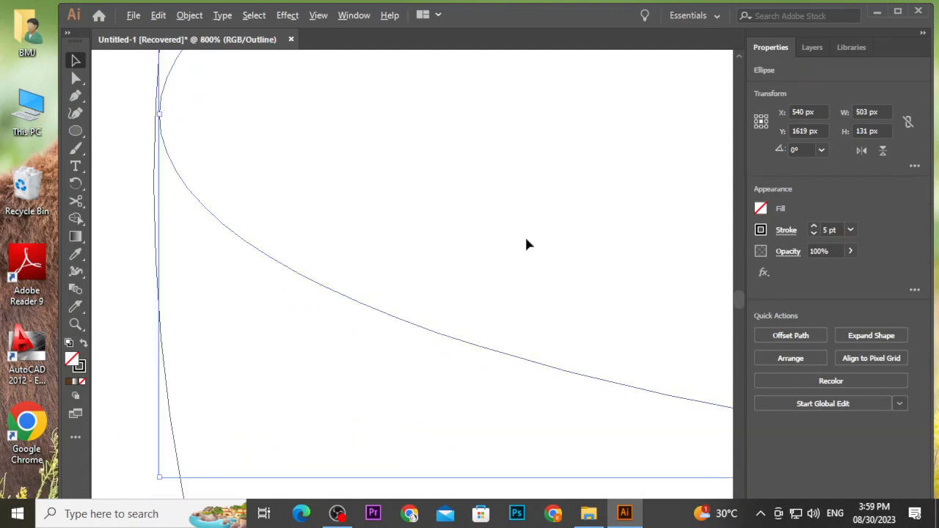
scroll(539, 242, down, 8)
scroll(703, 213, up, 9)
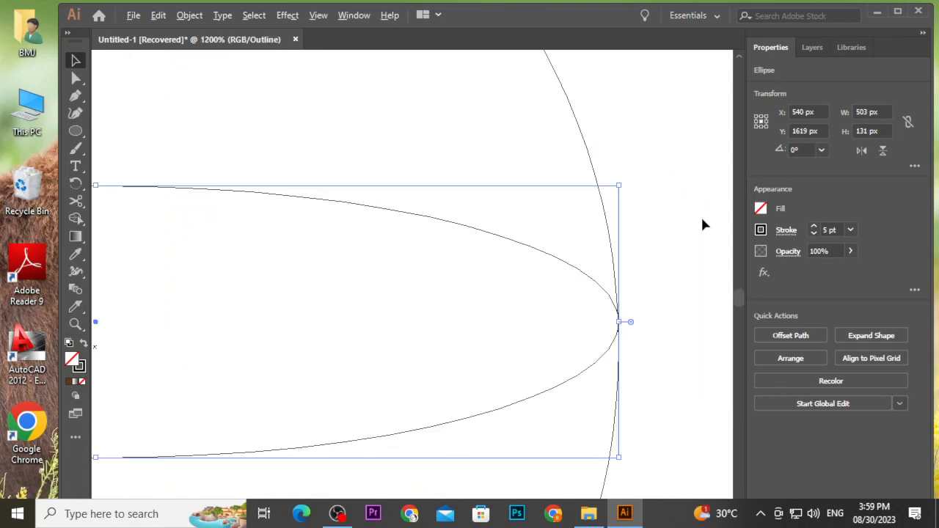
scroll(488, 284, up, 4)
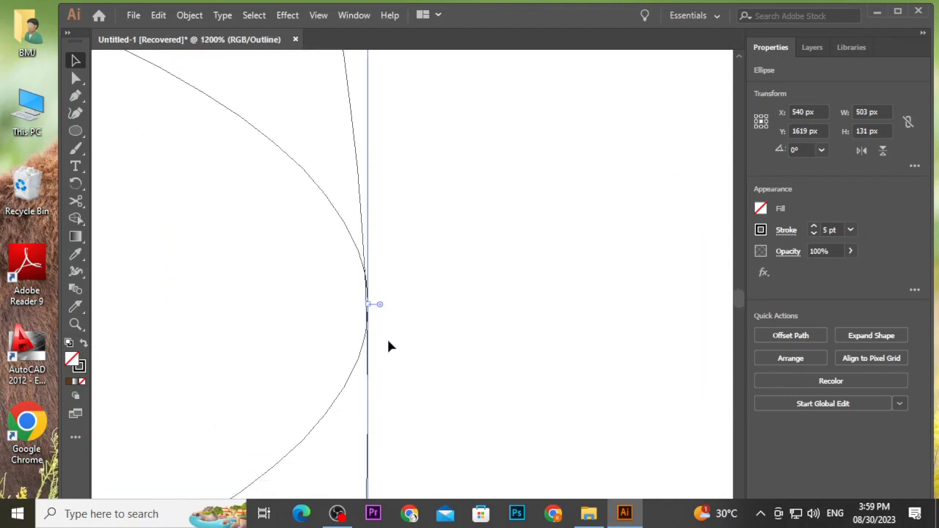
scroll(373, 322, up, 2)
scroll(369, 279, down, 3)
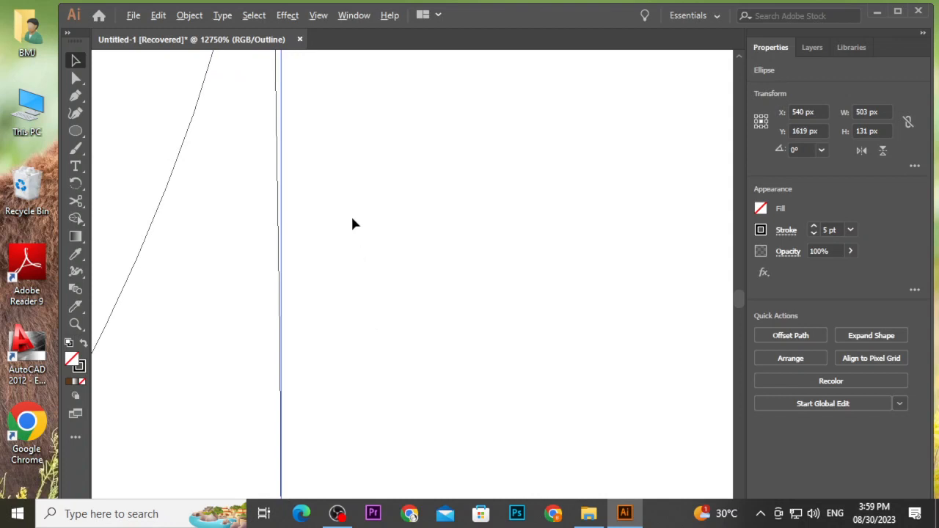
scroll(352, 218, up, 6)
key(Left)
key(Left)
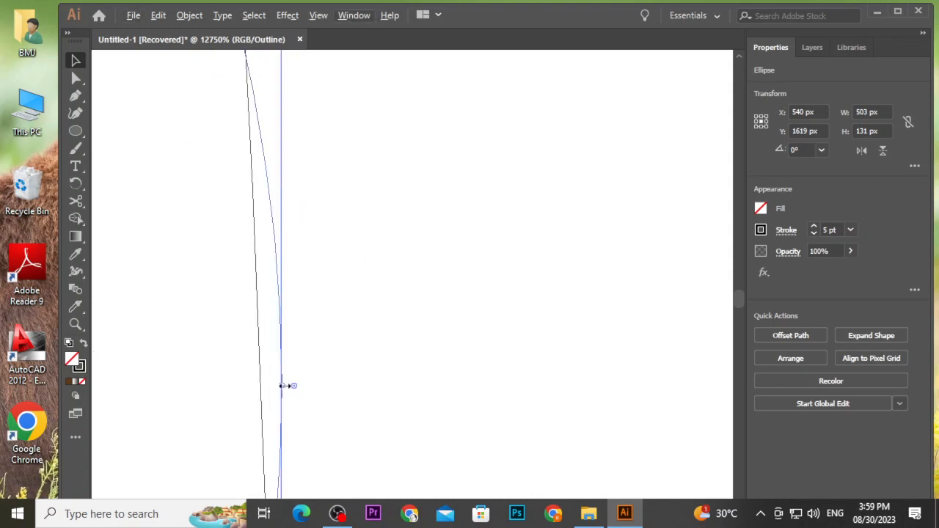
drag(280, 366, 257, 363)
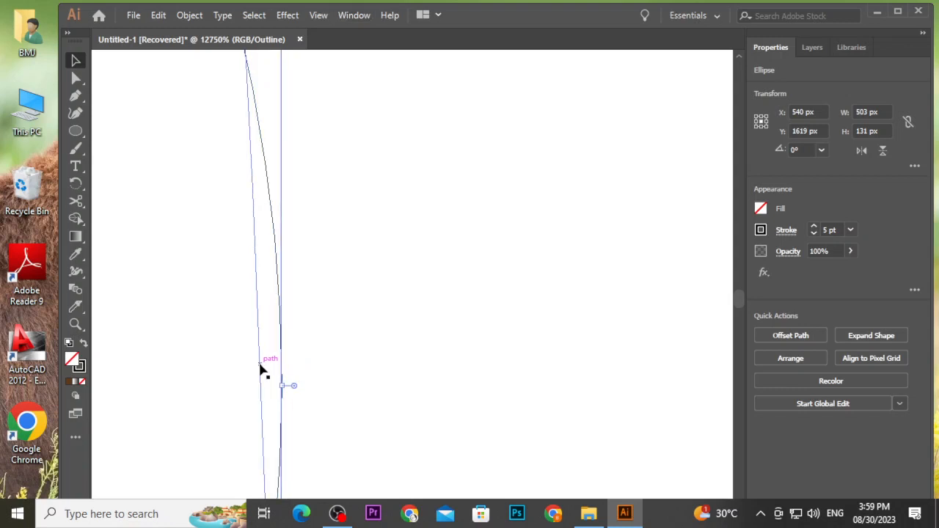
scroll(267, 365, down, 5)
scroll(270, 373, down, 7)
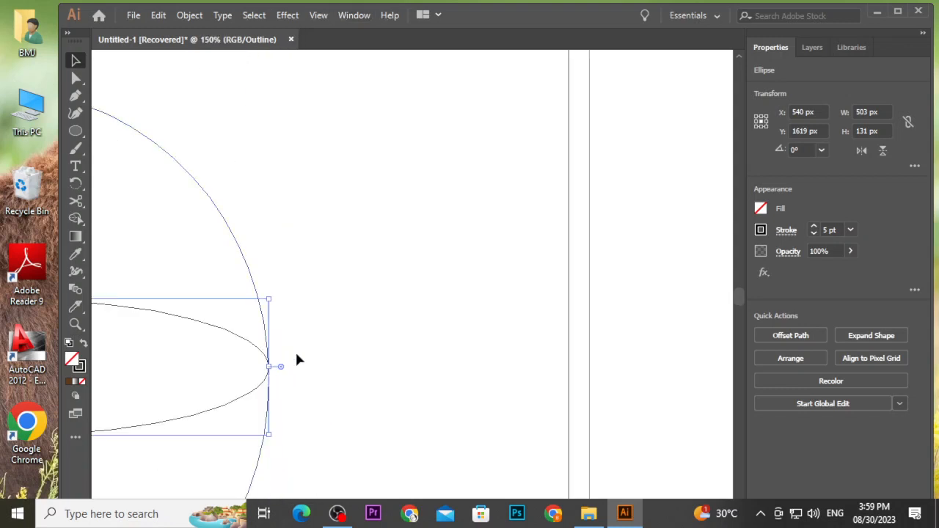
Return to preview and move the flat ellipse's right end point inward onto the tall ellipse's stroke.
key(ctrl+y)
click(316, 351)
scroll(316, 351, down, 5)
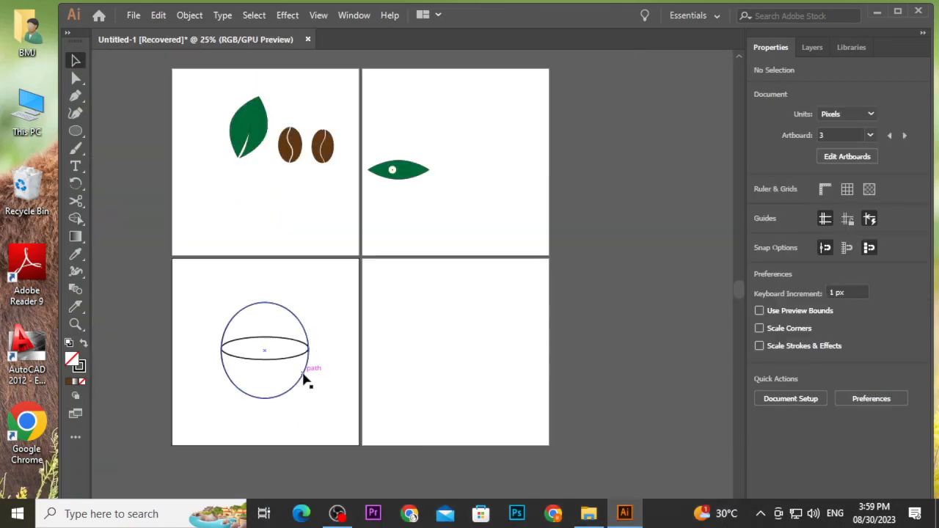
scroll(304, 377, up, 8)
scroll(347, 262, up, 3)
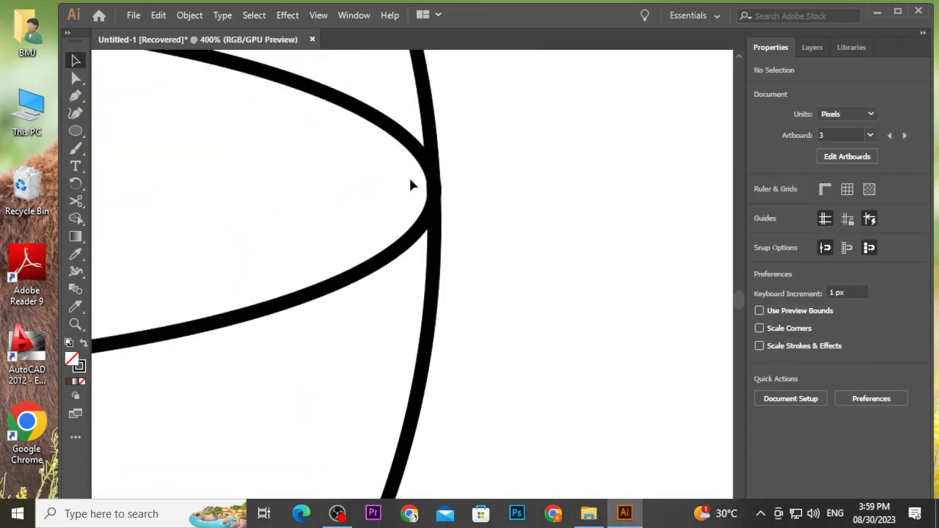
scroll(413, 184, up, 4)
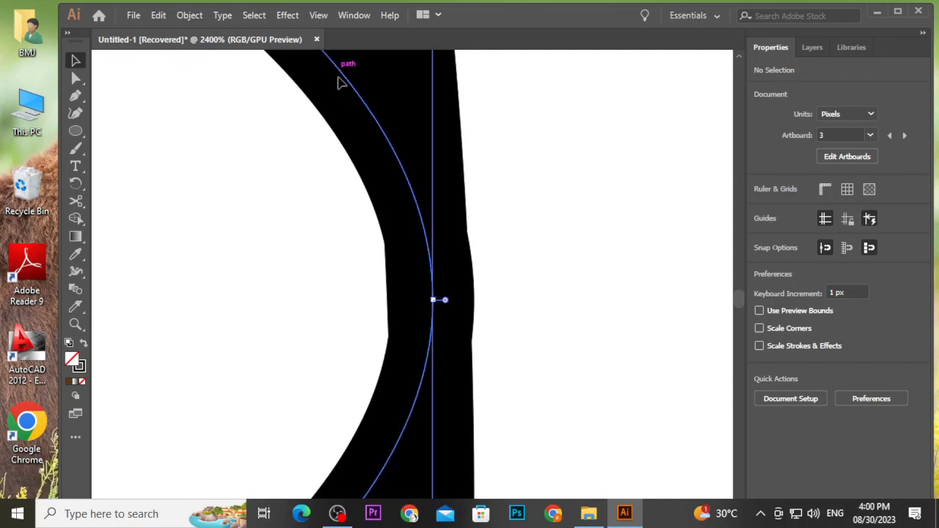
click(436, 300)
drag(436, 300, 416, 302)
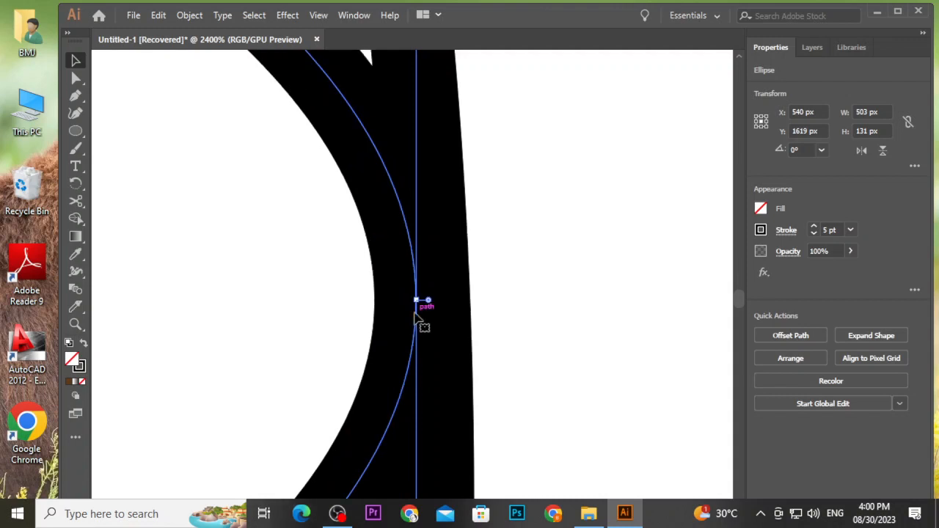
Move the flat ellipse's left end point outward onto the tall ellipse's path.
scroll(323, 296, down, 3)
scroll(245, 299, left, 15)
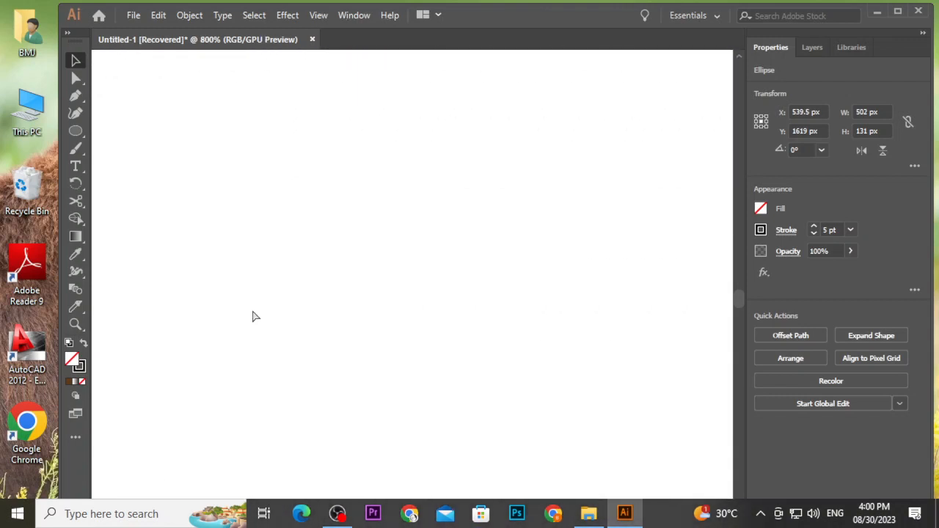
scroll(253, 315, down, 10)
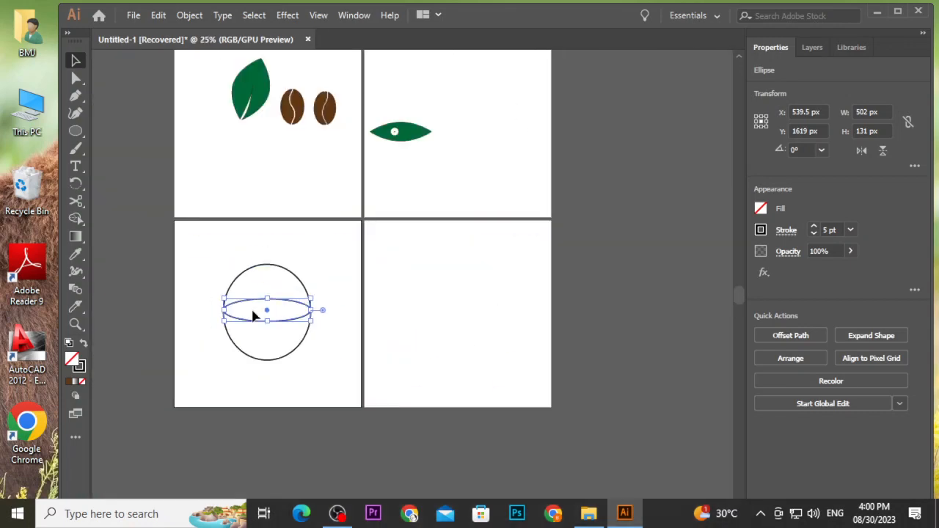
scroll(220, 314, up, 12)
scroll(211, 316, up, 2)
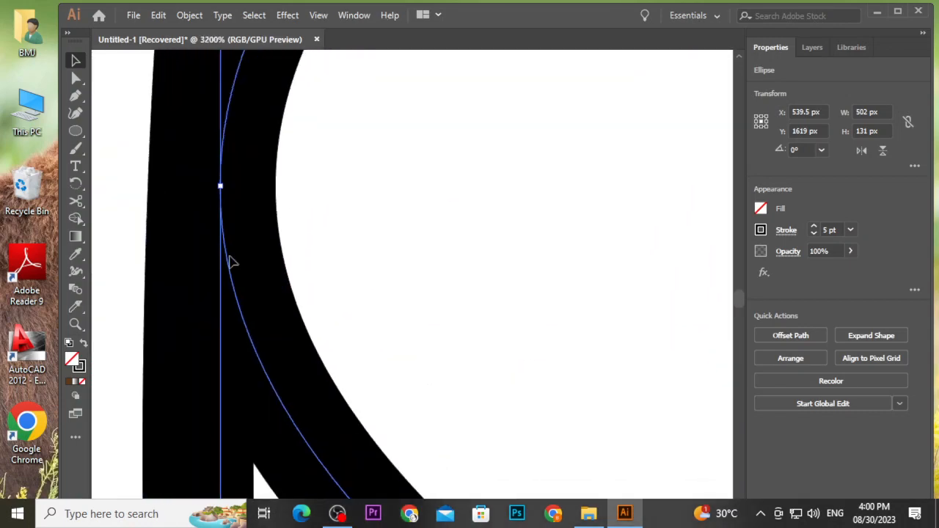
drag(219, 188, 199, 187)
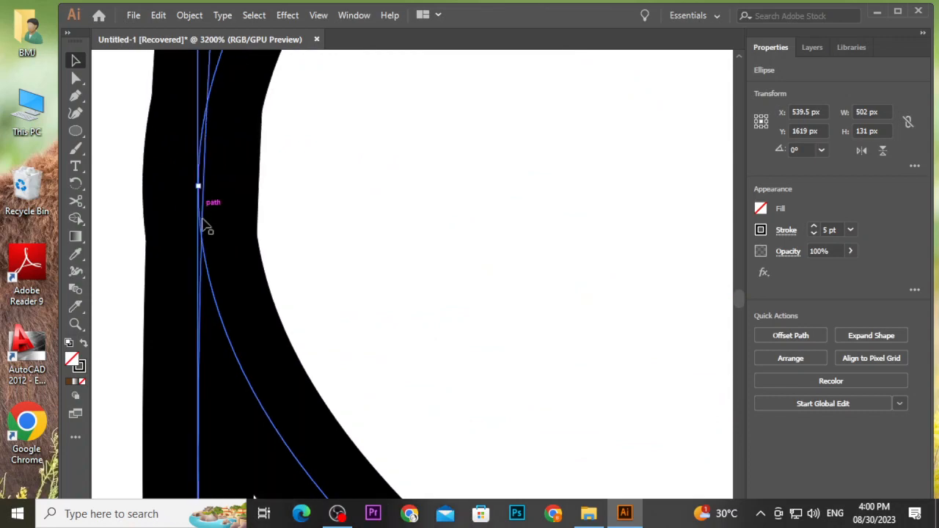
click(127, 185)
scroll(129, 184, down, 15)
drag(119, 138, 204, 226)
click(75, 219)
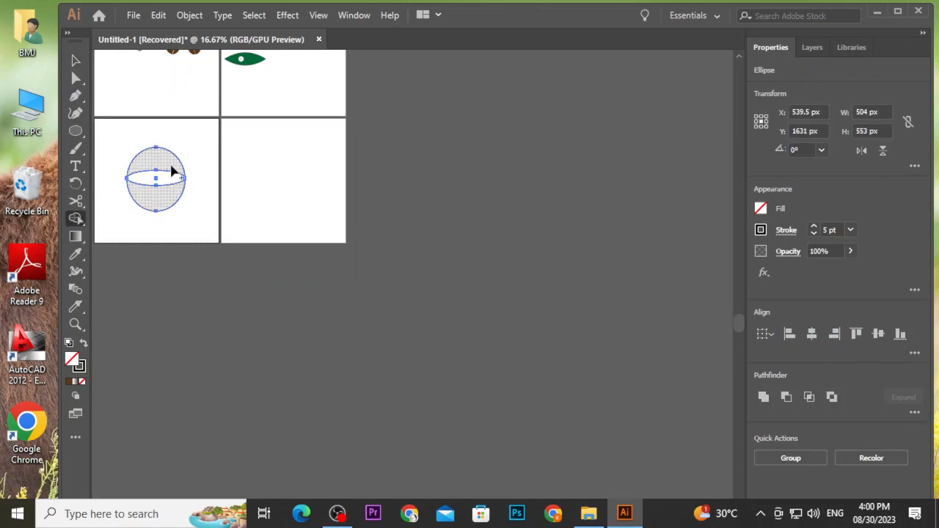
click(126, 205)
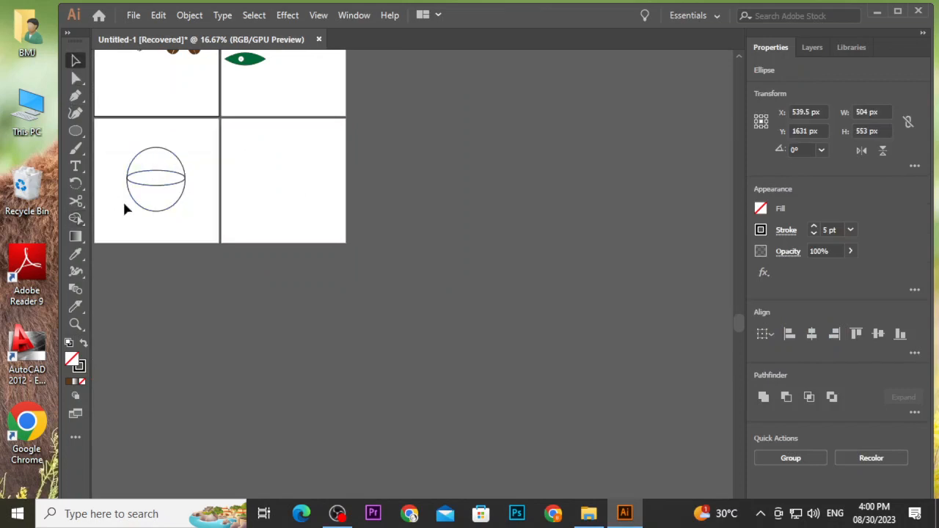
Shift the flat ellipse's left end point slightly right to meet the tall ellipse's path.
scroll(126, 205, up, 13)
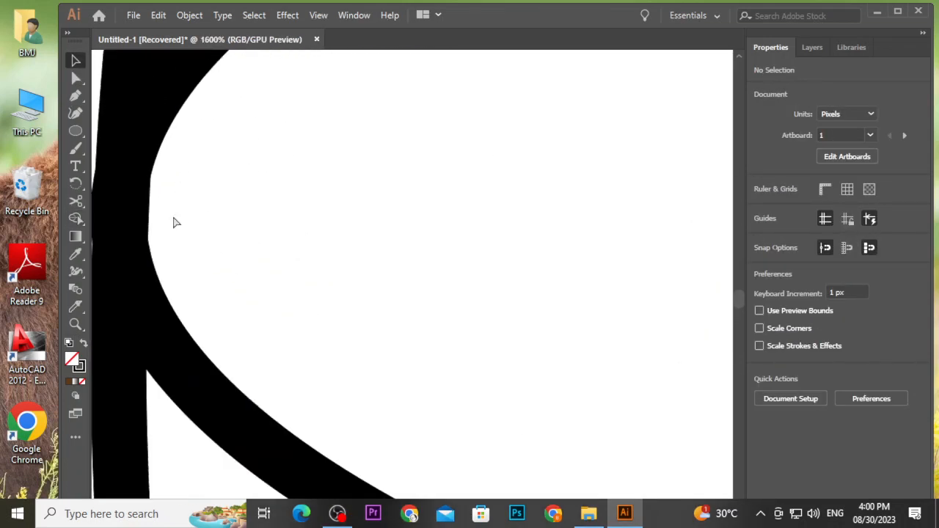
scroll(156, 222, up, 3)
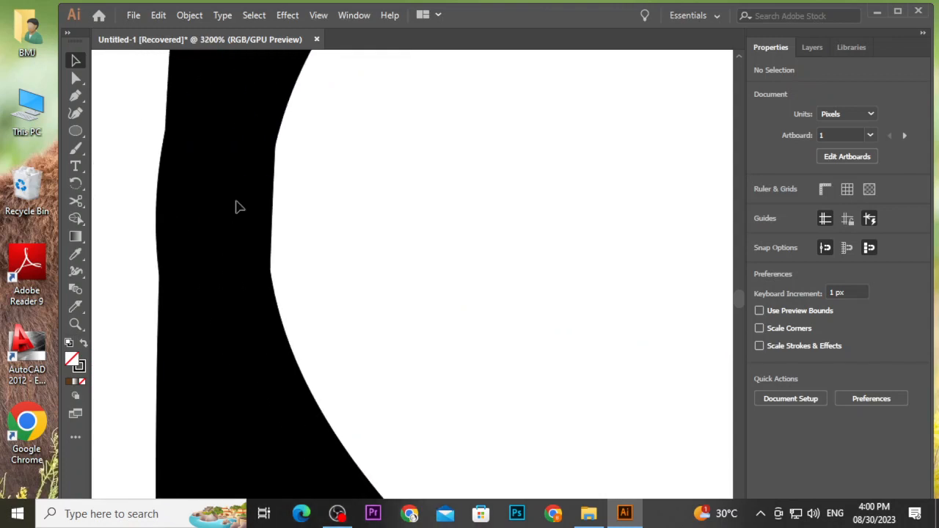
click(246, 83)
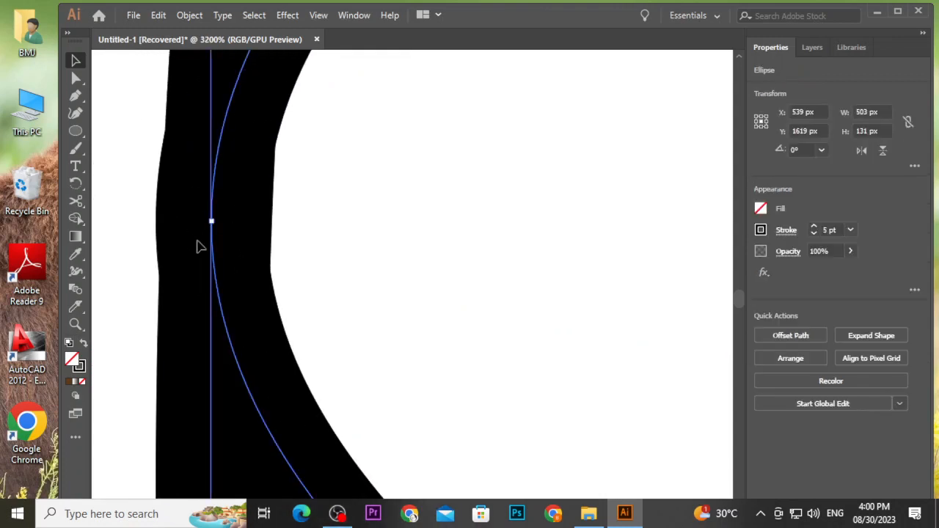
drag(210, 220, 227, 224)
click(130, 218)
scroll(129, 219, down, 2)
scroll(129, 218, down, 8)
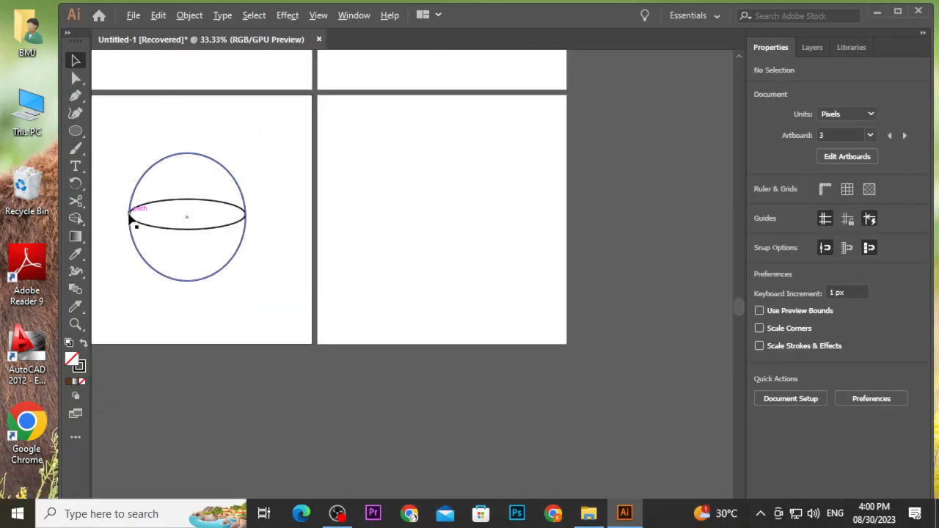
drag(121, 158, 272, 293)
click(76, 219)
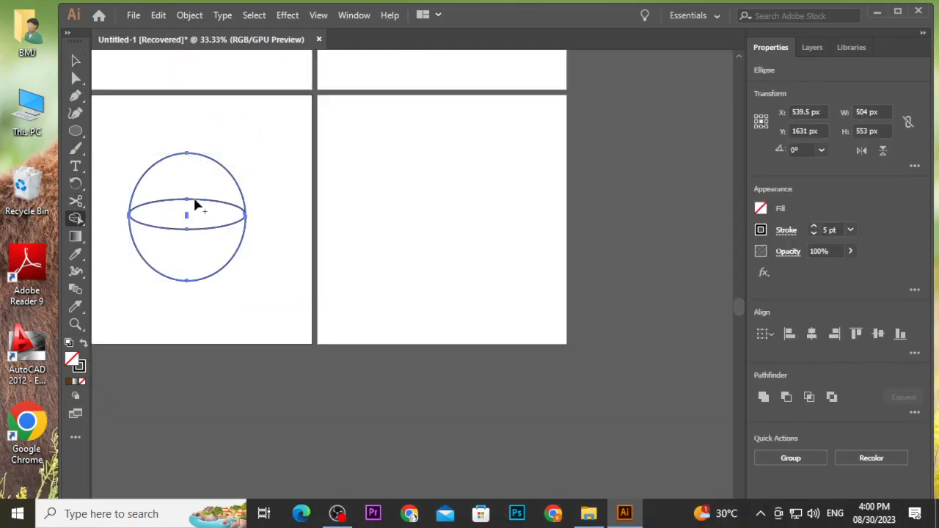
click(76, 61)
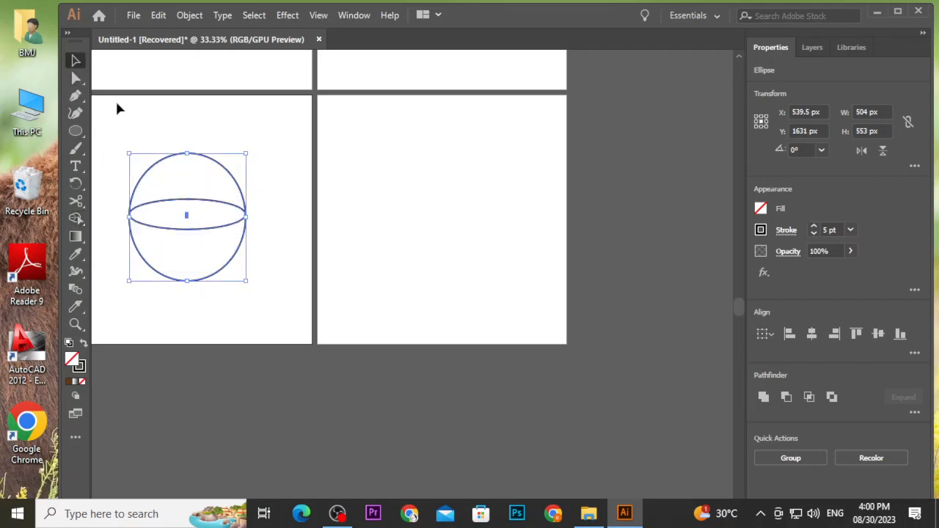
click(117, 104)
Select the tall ellipse and pull its left side point outward to meet the flat ellipse's end.
scroll(123, 211, up, 10)
scroll(198, 301, down, 2)
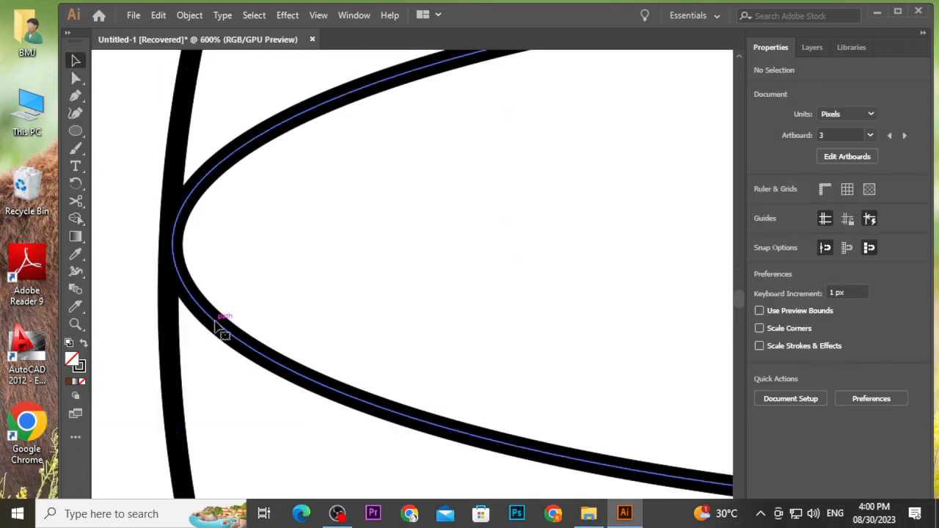
click(219, 330)
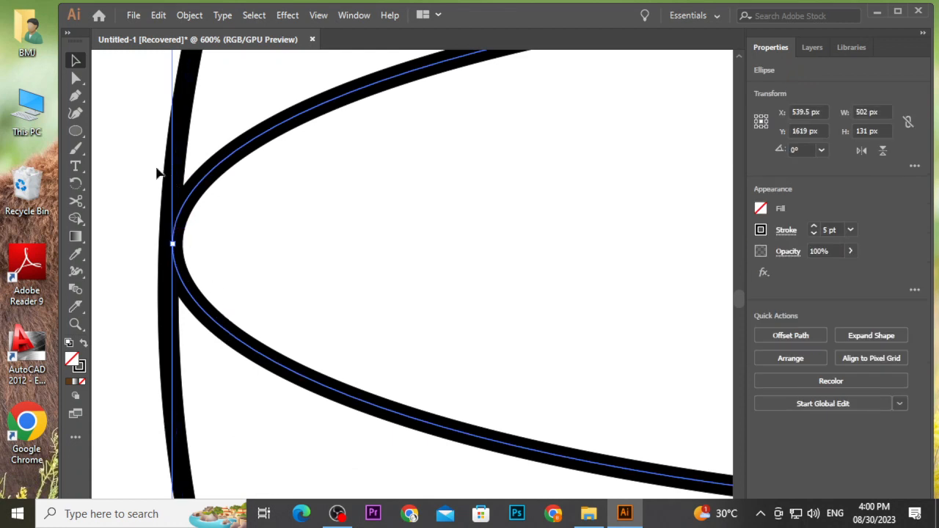
click(179, 136)
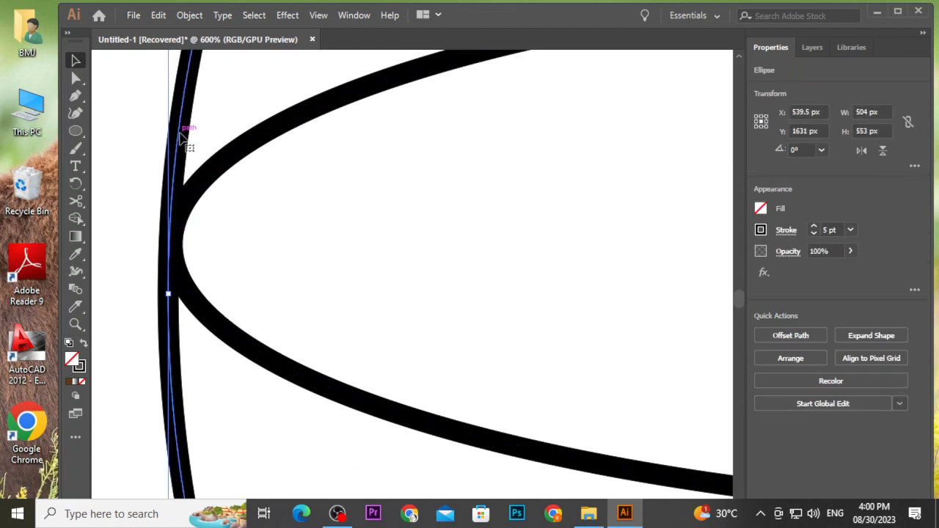
scroll(179, 139, up, 5)
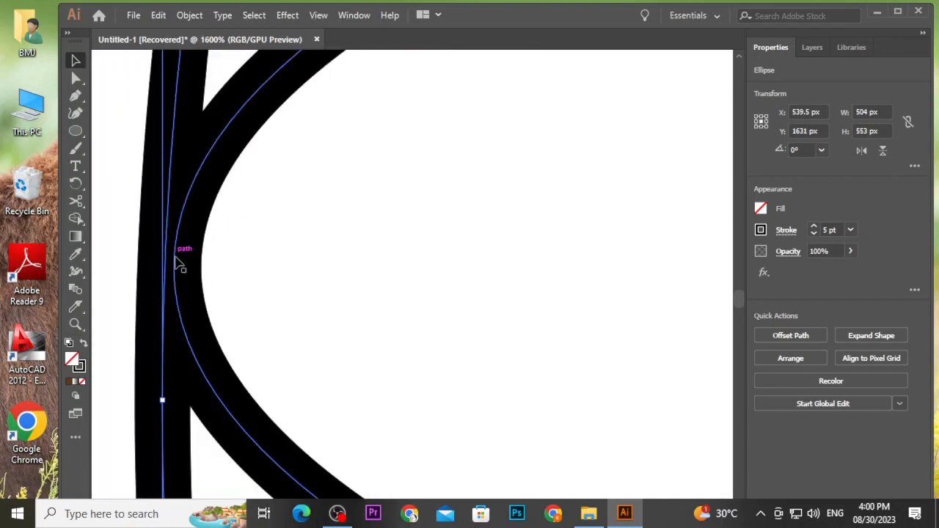
drag(178, 276, 153, 266)
click(103, 205)
scroll(104, 205, down, 8)
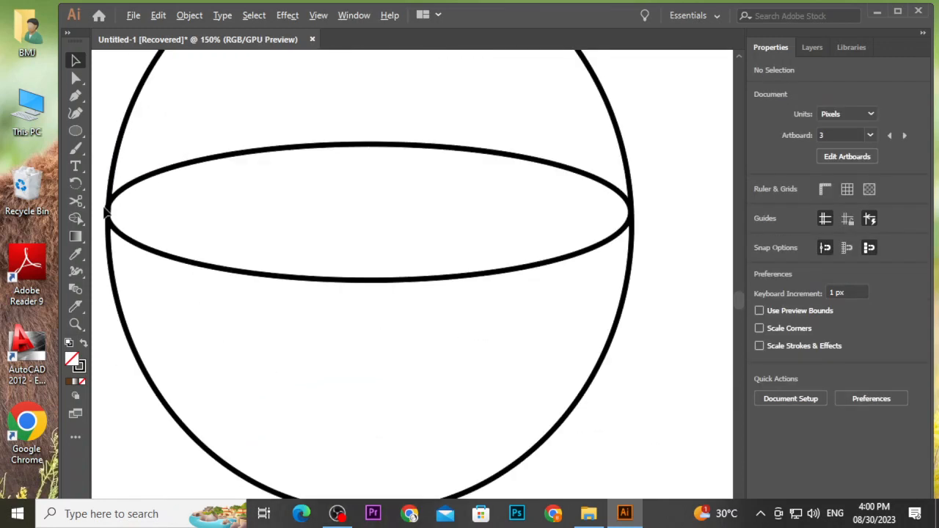
drag(103, 108, 258, 283)
key(shift+m)
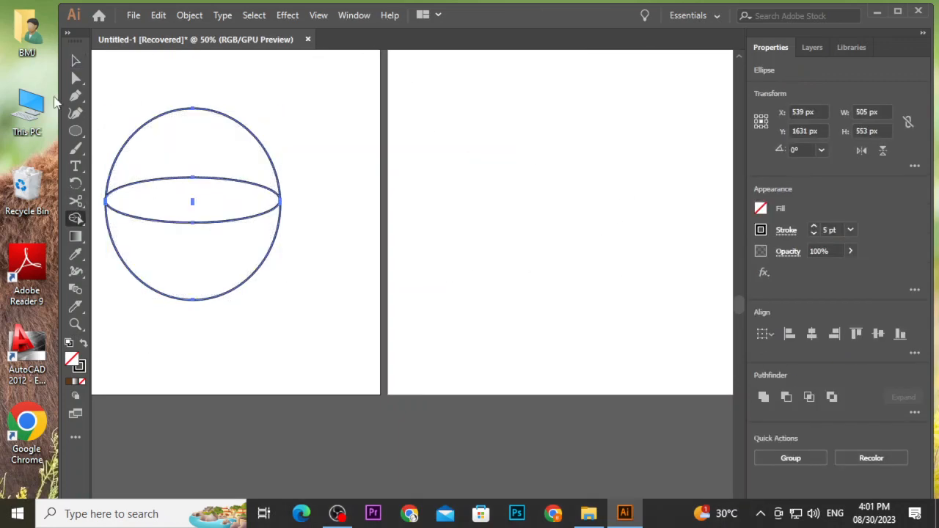
click(81, 59)
Fine-tune the tall ellipse's right side point where the flat ellipse's right end meets it.
click(271, 176)
scroll(312, 245, up, 6)
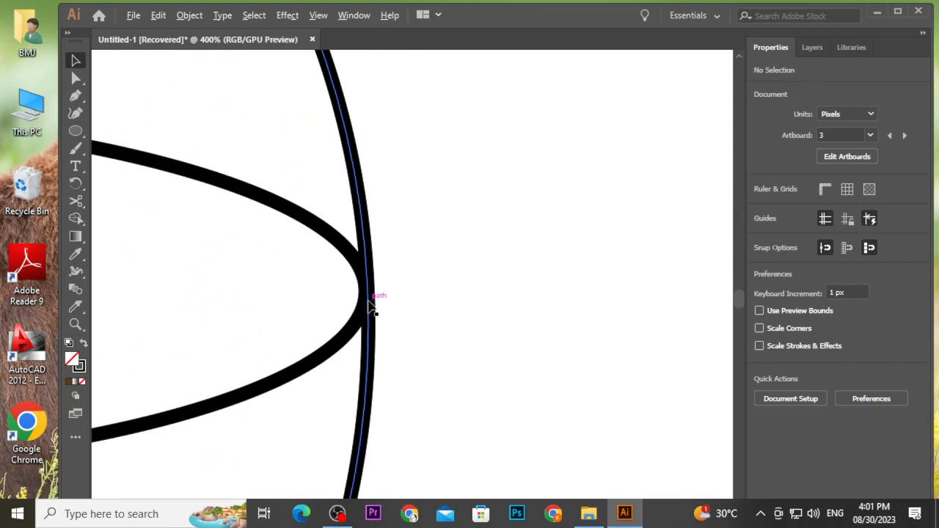
scroll(373, 311, up, 4)
scroll(335, 262, up, 1)
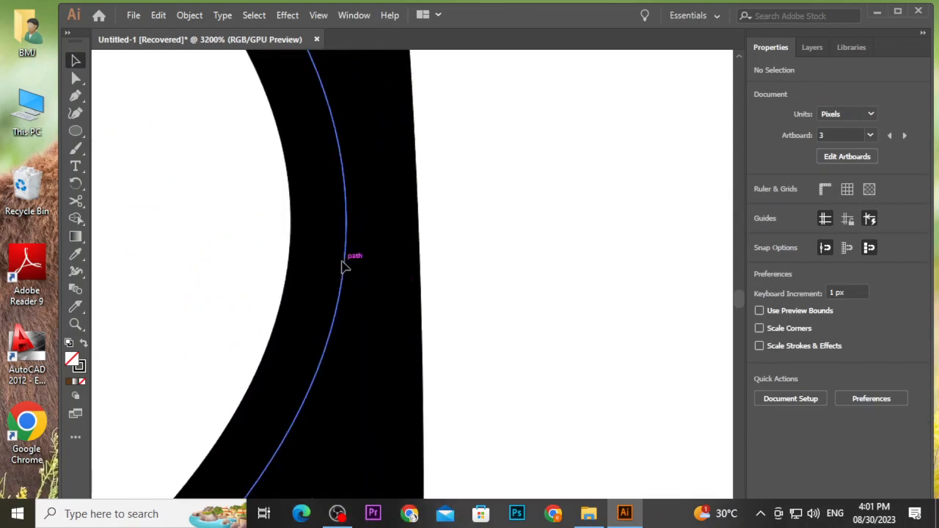
click(345, 266)
scroll(370, 264, down, 3)
drag(360, 256, 360, 258)
click(405, 232)
Try removing the upper half of the tall ellipse above the flat ellipse with Shape Builder, and undo it.
scroll(405, 232, down, 10)
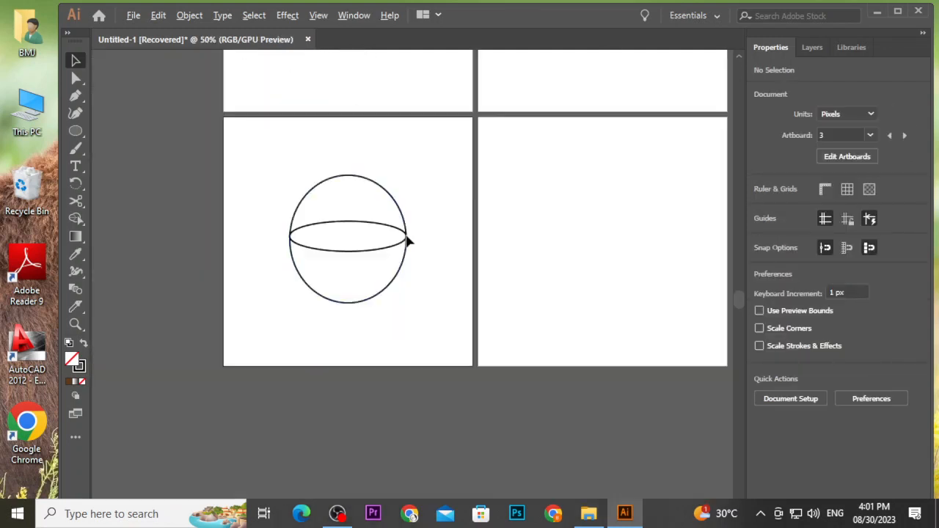
key(ctrl+a)
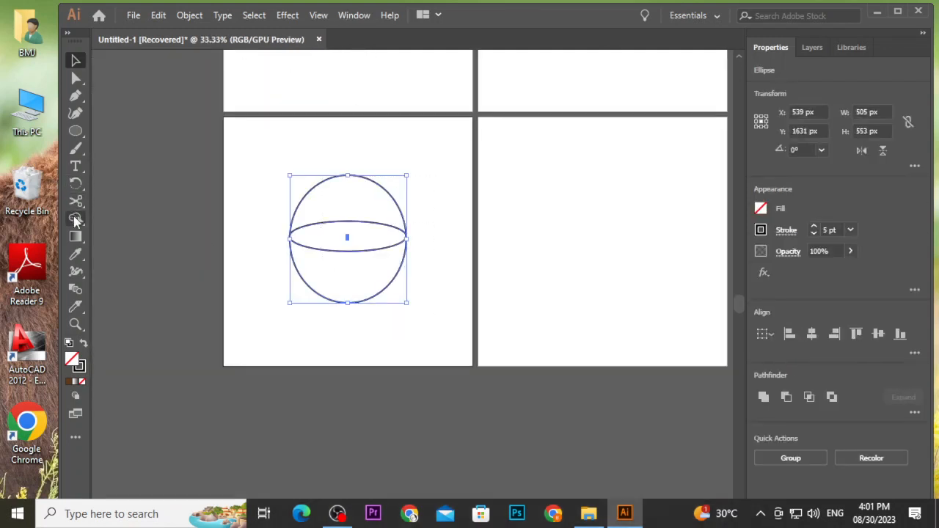
click(75, 218)
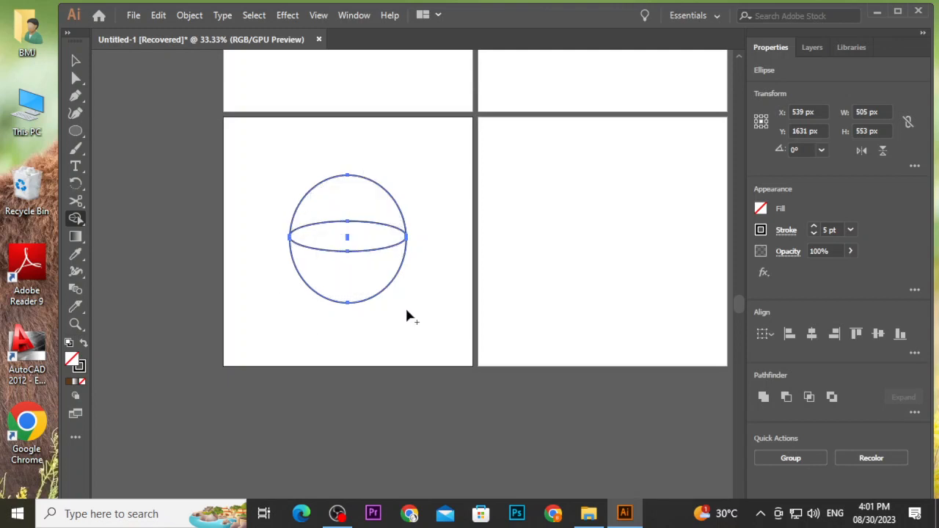
alt+click(341, 180)
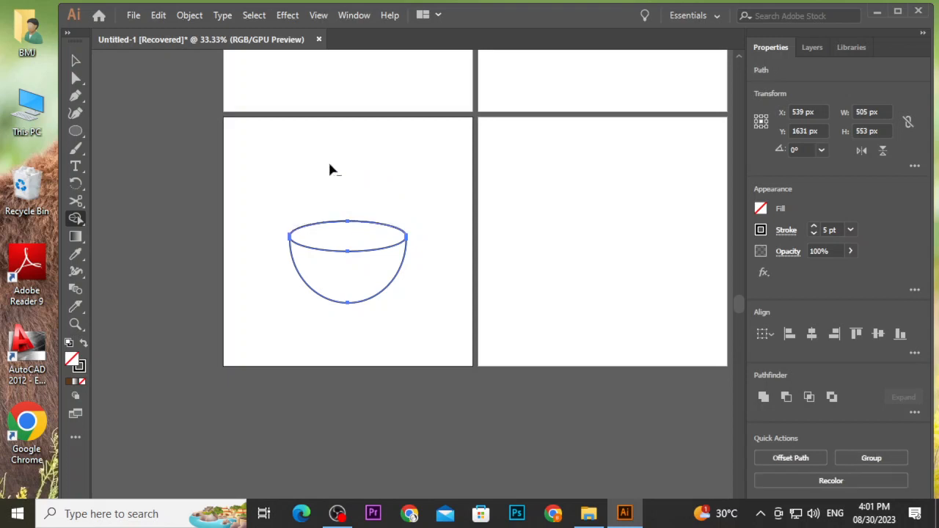
click(76, 60)
click(358, 151)
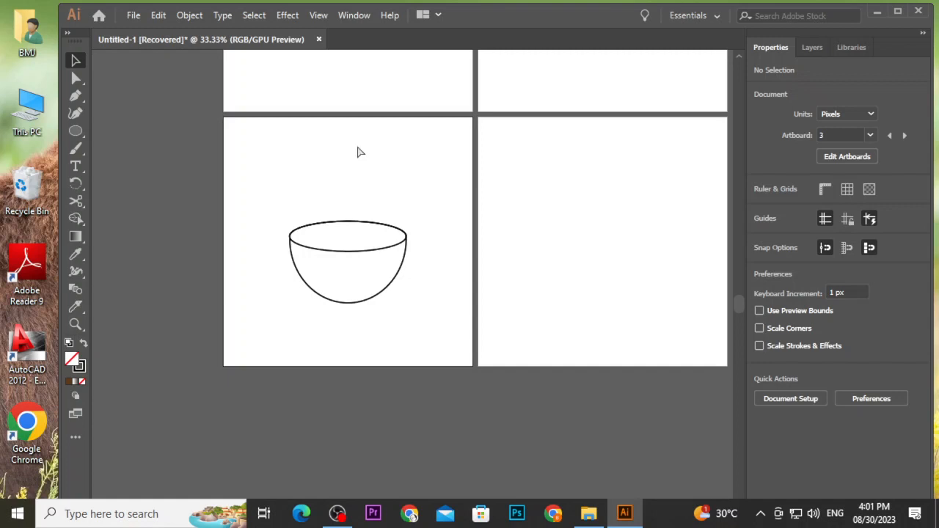
key(ctrl+z)
Select both ellipses and delete the upper half of the tall ellipse above the flat ellipse with Shape Builder.
click(227, 154)
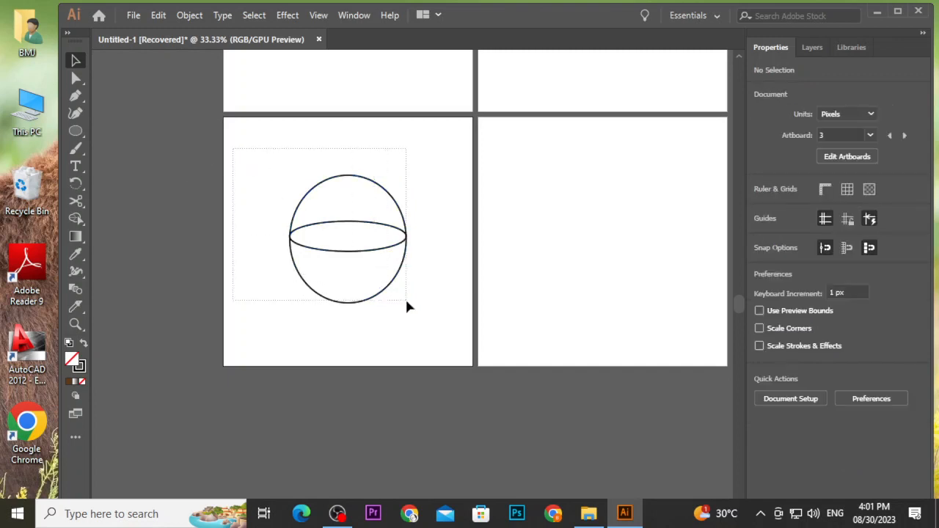
drag(408, 307, 408, 307)
click(75, 218)
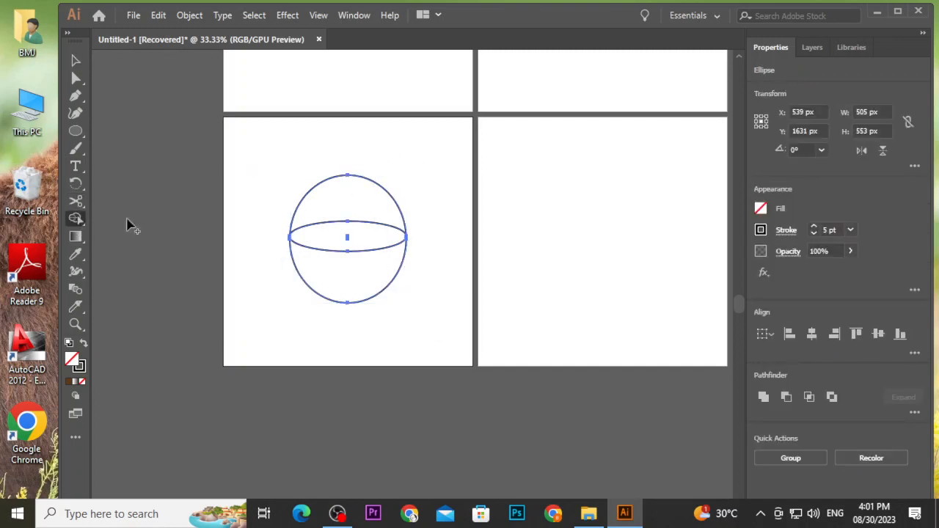
alt+click(367, 182)
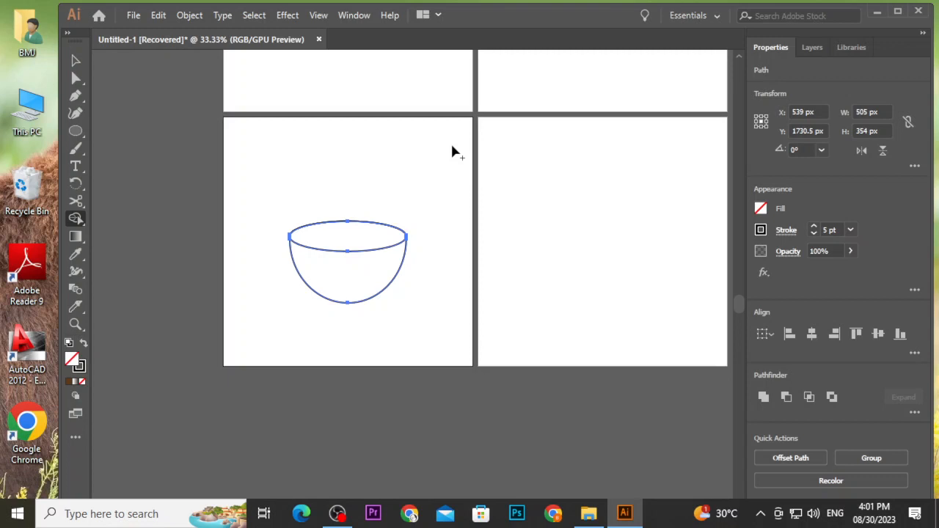
click(76, 61)
click(367, 200)
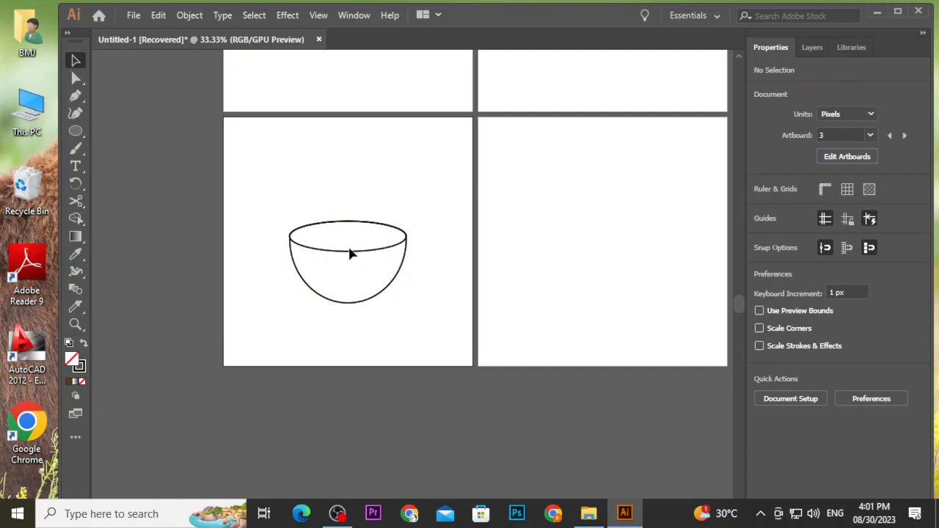
Duplicate the flat rim ellipse and place the copy above the bowl.
scroll(350, 253, up, 2)
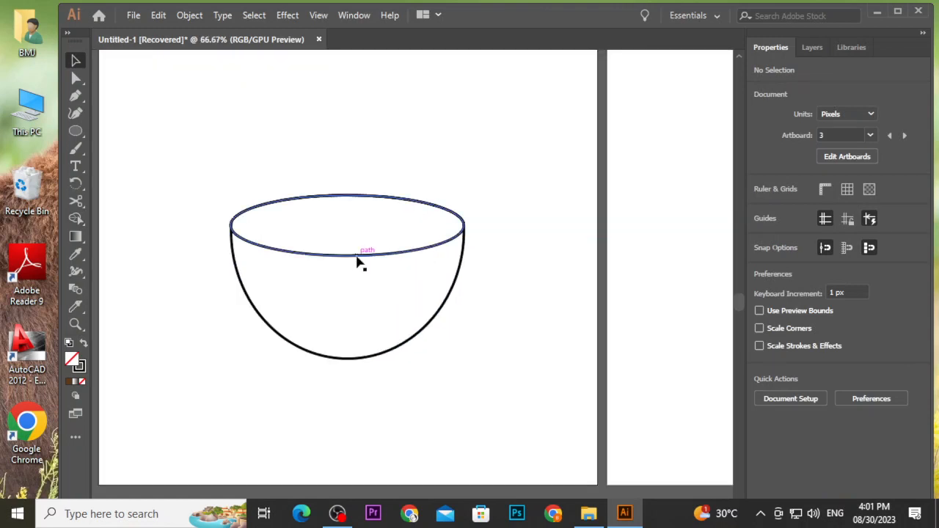
key(alt)
drag(358, 258, 362, 134)
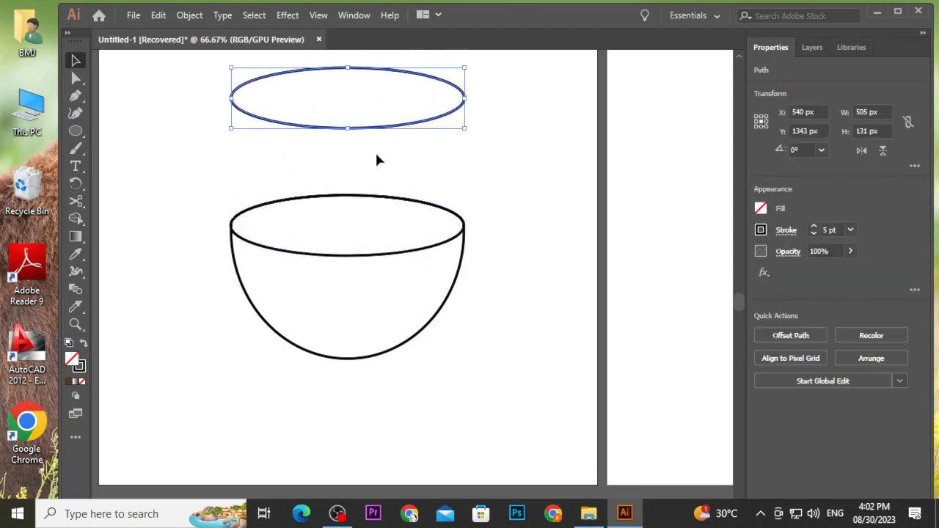
click(375, 150)
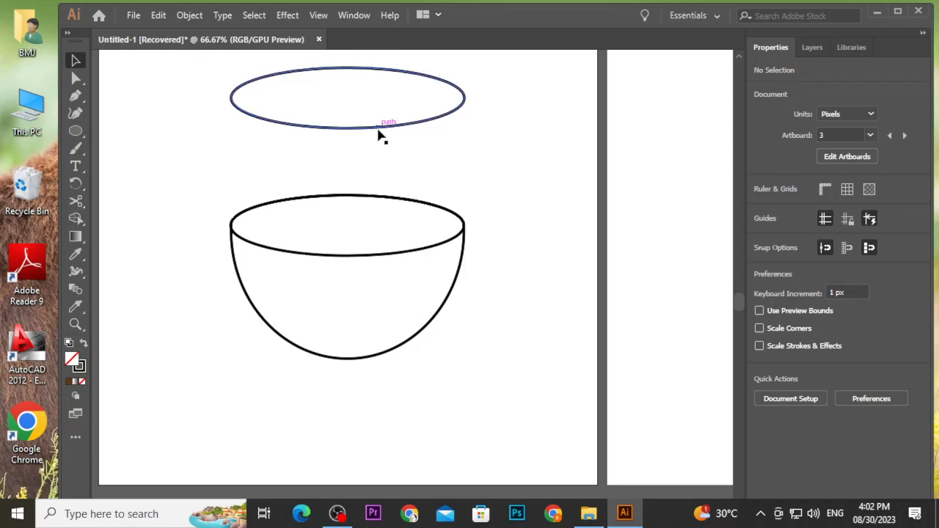
Duplicate the copied ellipse slightly lower so the two ellipses overlap.
drag(378, 132, 376, 168)
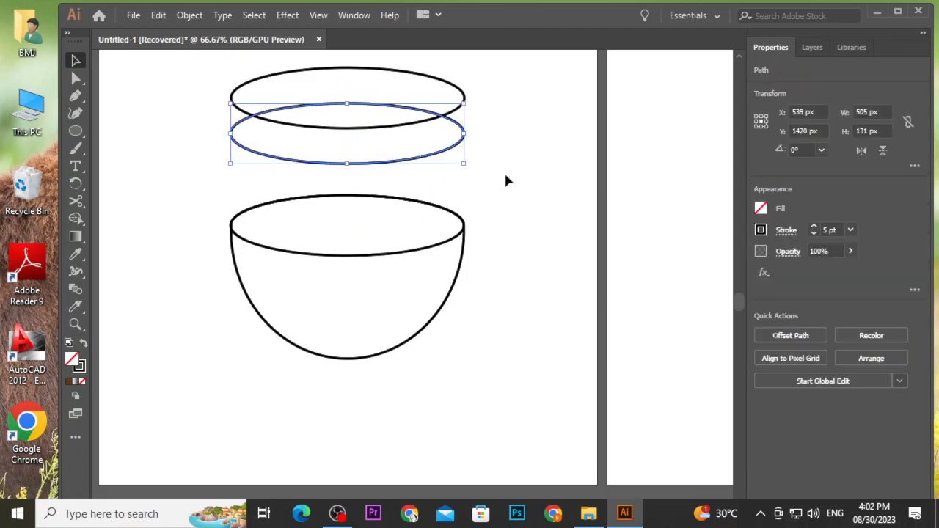
click(511, 176)
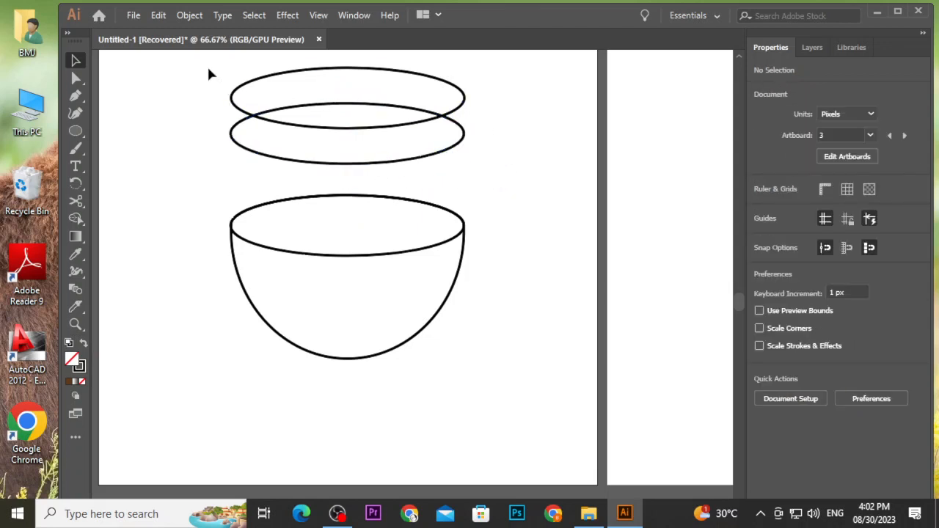
Use Shape Builder on the two overlapping ellipses to keep only their lens-shaped overlap.
drag(208, 68, 471, 175)
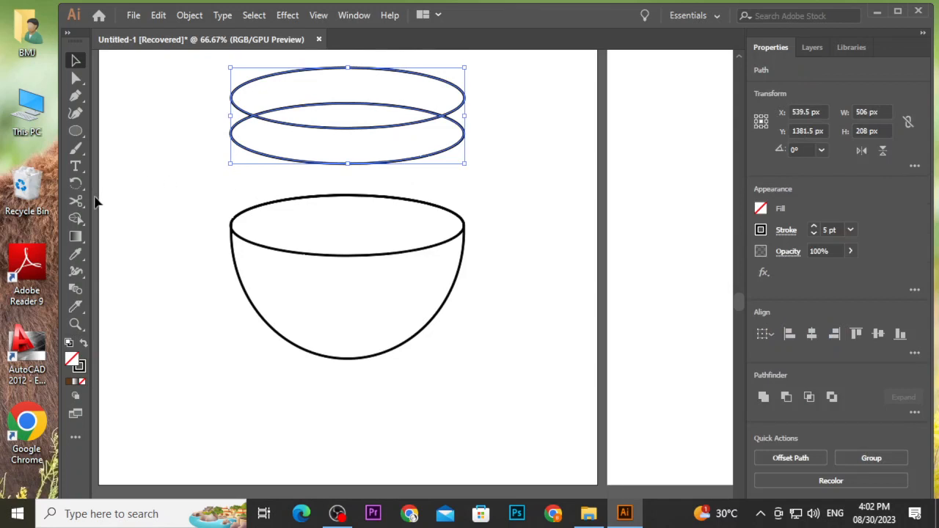
click(75, 218)
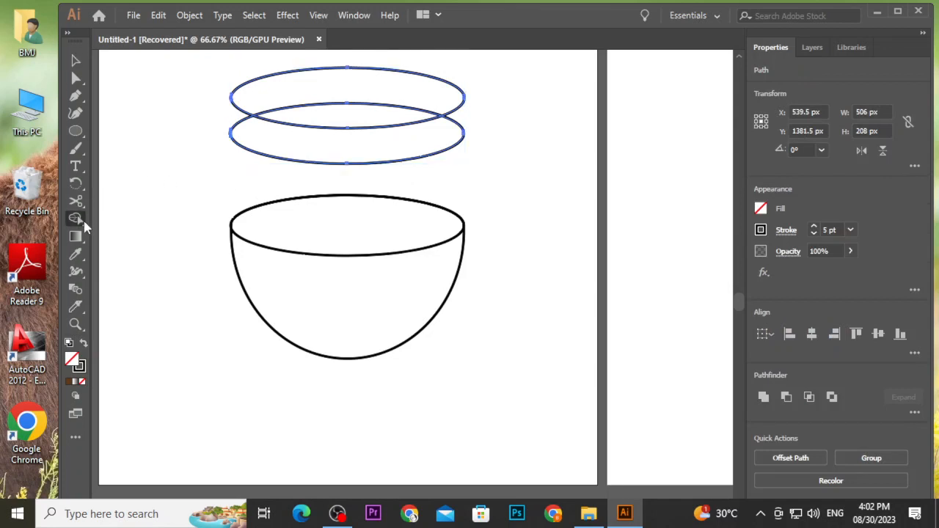
alt+click(360, 84)
alt+click(357, 153)
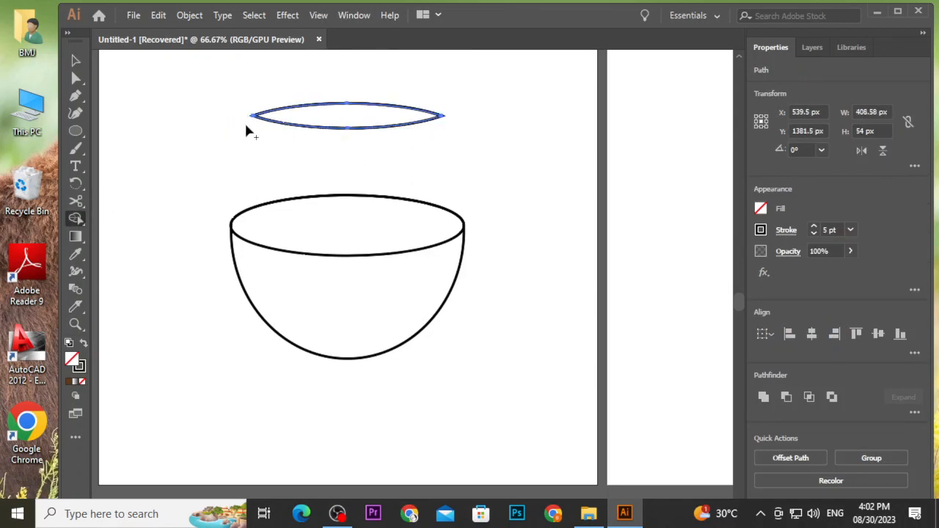
Move the lens shape down into the bowl just below the rim and select it.
click(76, 60)
click(191, 79)
drag(350, 128, 377, 287)
scroll(348, 253, up, 4)
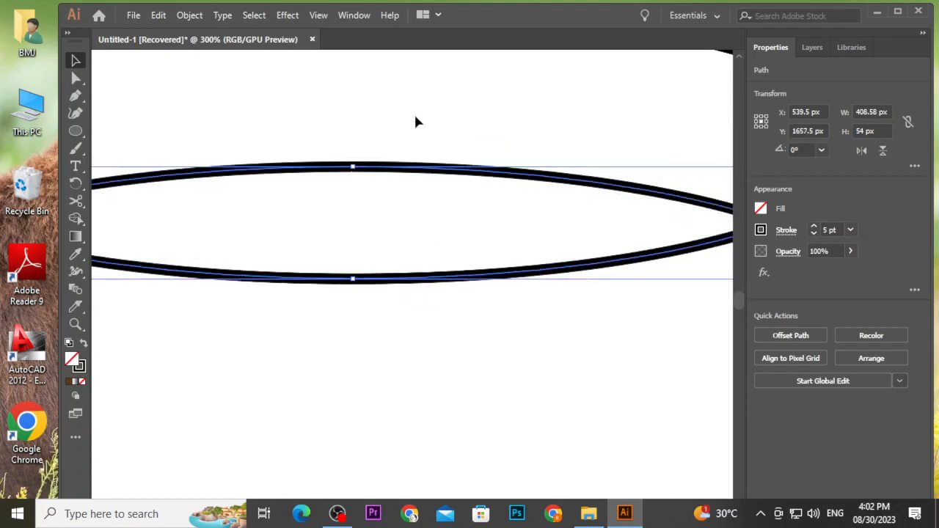
click(415, 116)
scroll(415, 116, down, 6)
scroll(506, 152, up, 2)
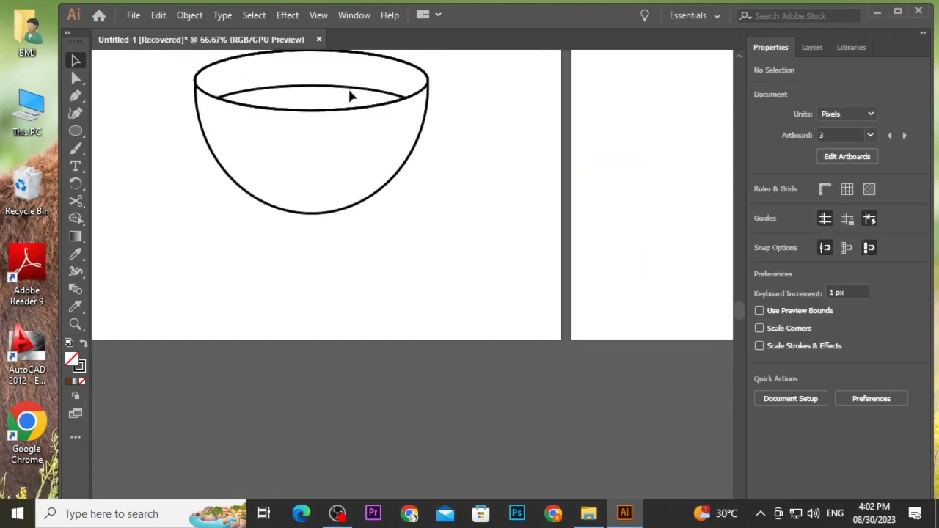
click(346, 93)
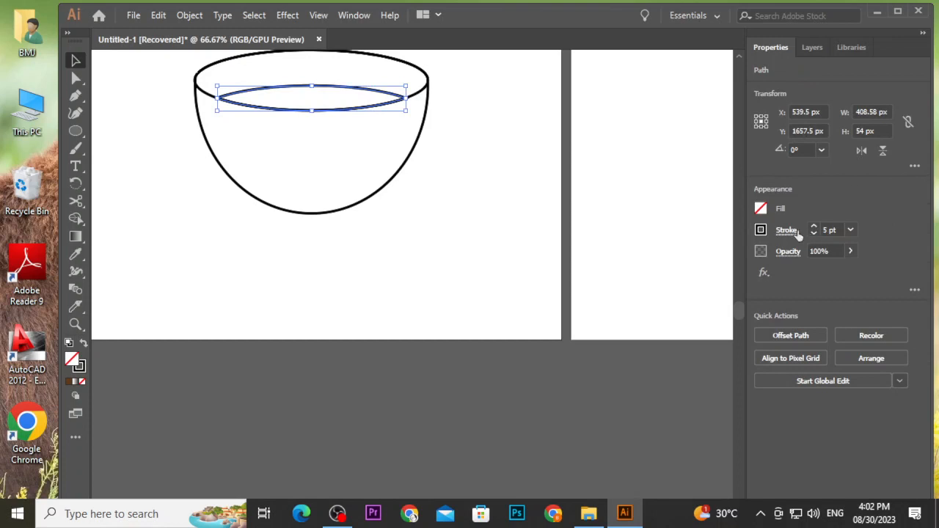
Fill the lens shape with dark brown.
click(762, 230)
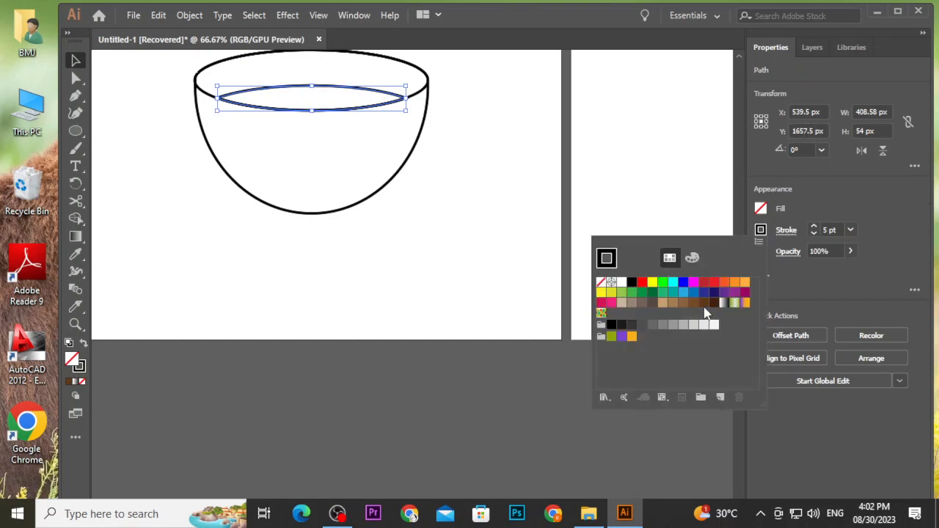
click(760, 210)
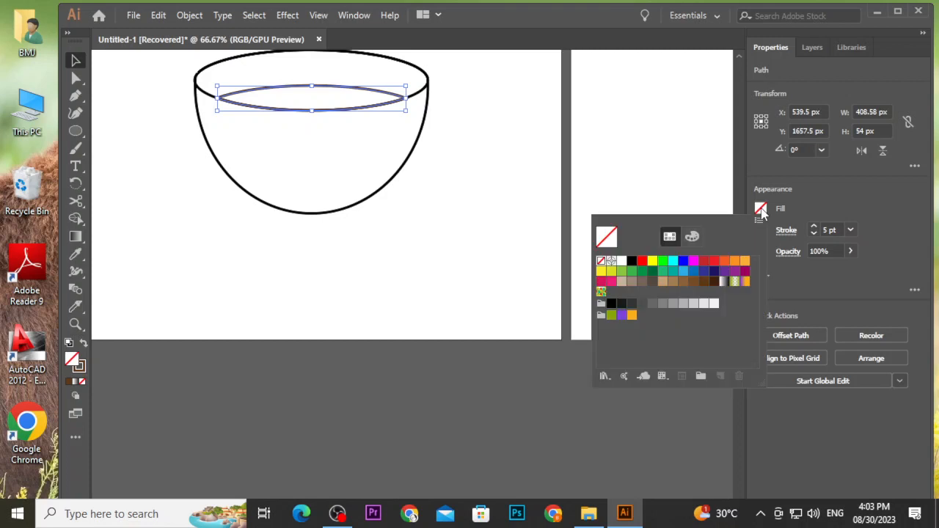
click(713, 286)
click(496, 211)
key(ctrl+minus)
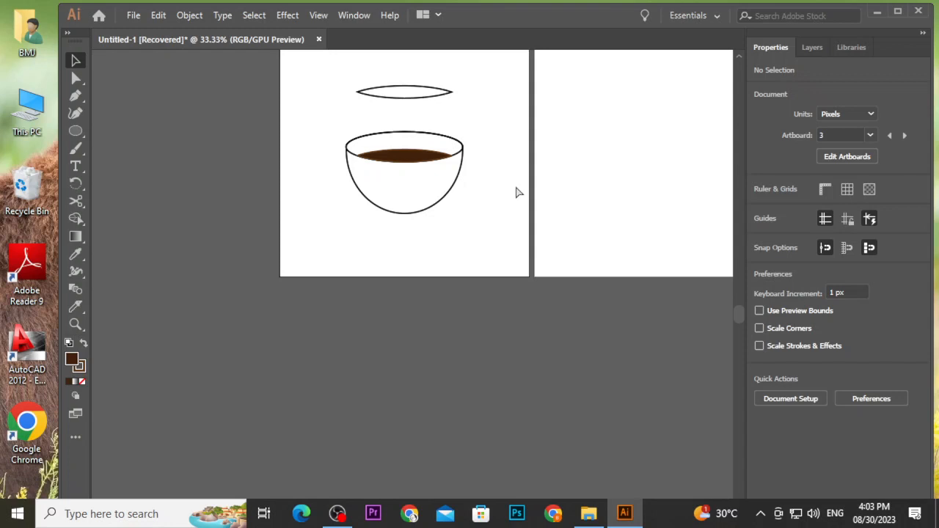
Undo the fill, move and Shape Builder changes back to the two overlapping ellipses.
key(ctrl+z)
key(ctrl+z)
key(ctrl+z)
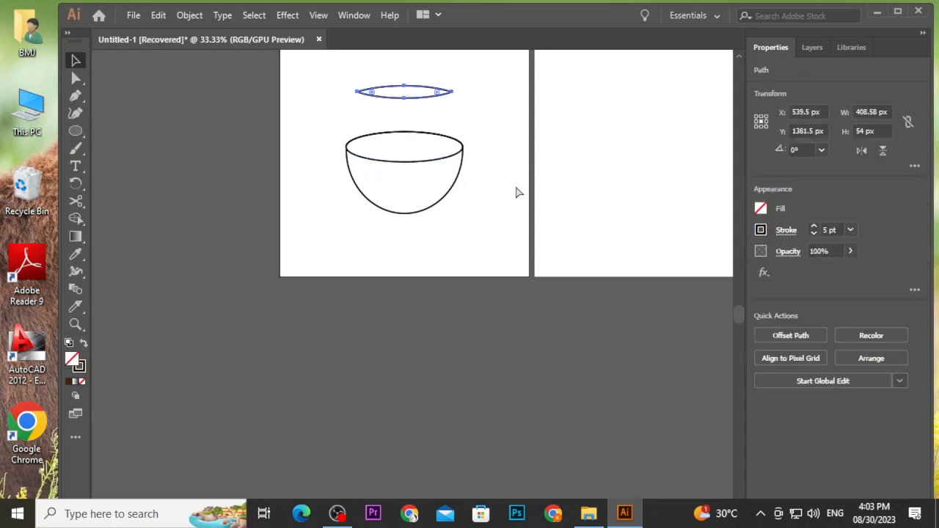
key(ctrl+z)
key(ctrl+z)
key(ctrl+z)
key(ctrl+z)
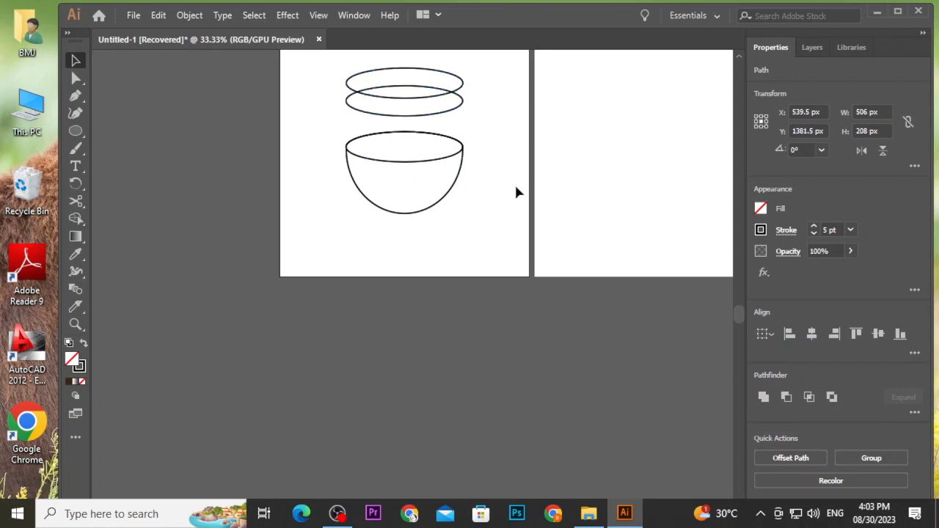
click(515, 192)
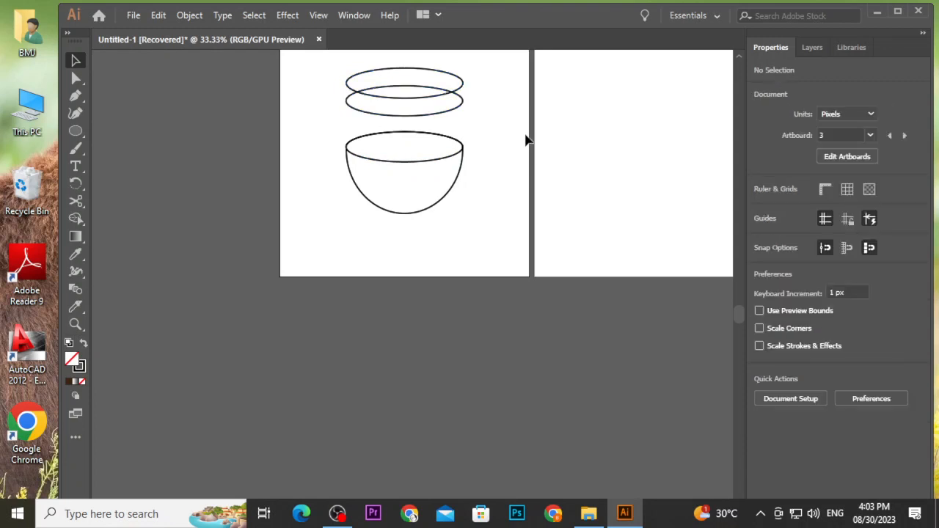
scroll(502, 140, up, 3)
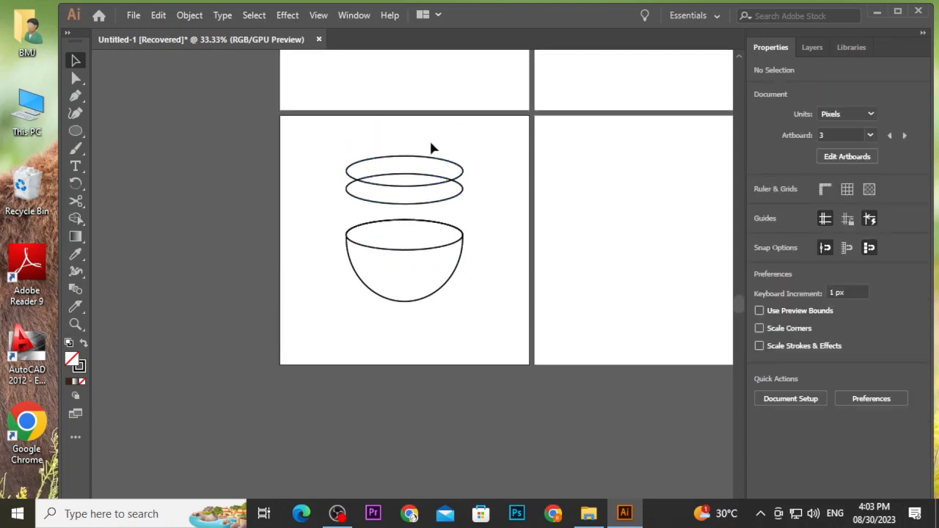
click(423, 160)
drag(346, 130, 442, 215)
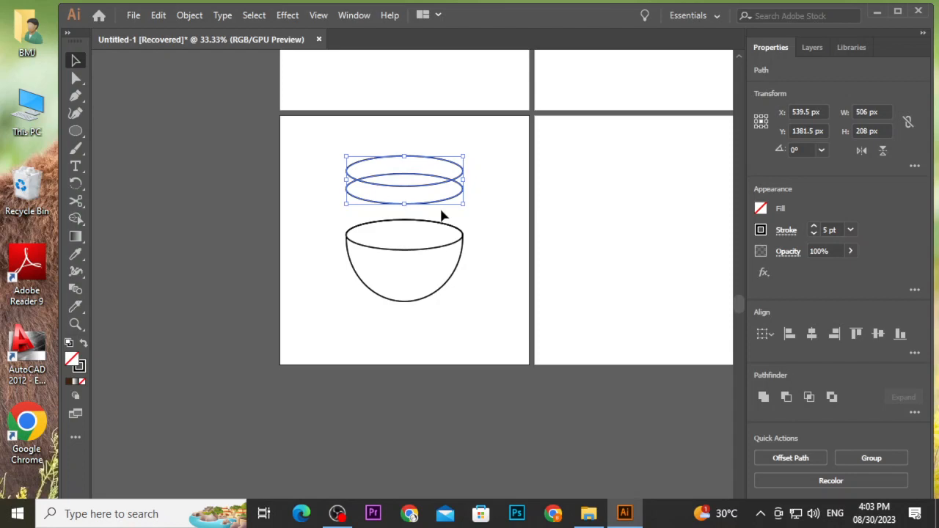
click(443, 272)
click(337, 512)
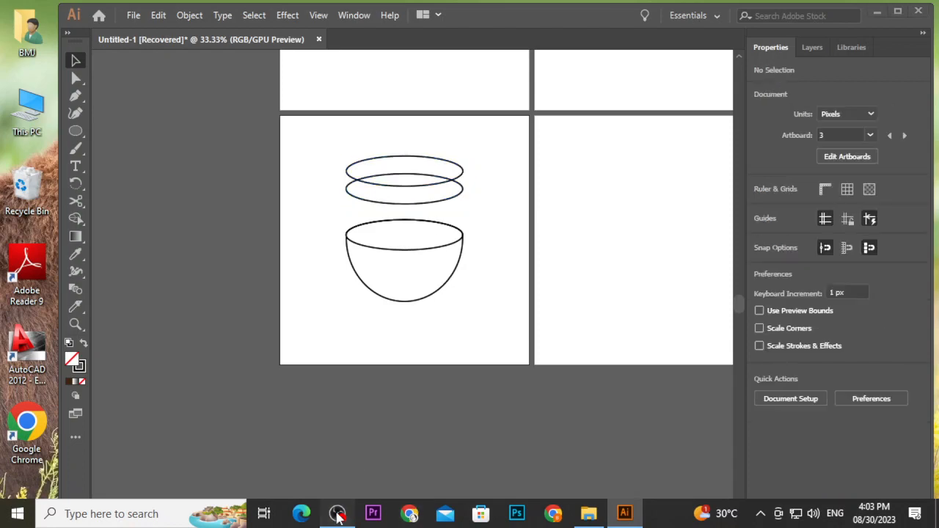